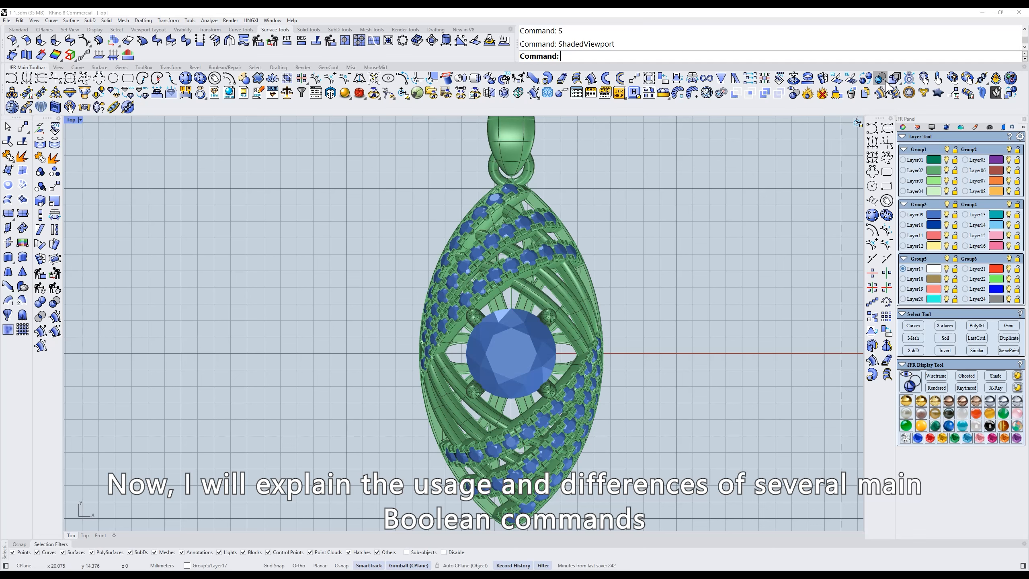
pyautogui.click(896, 80)
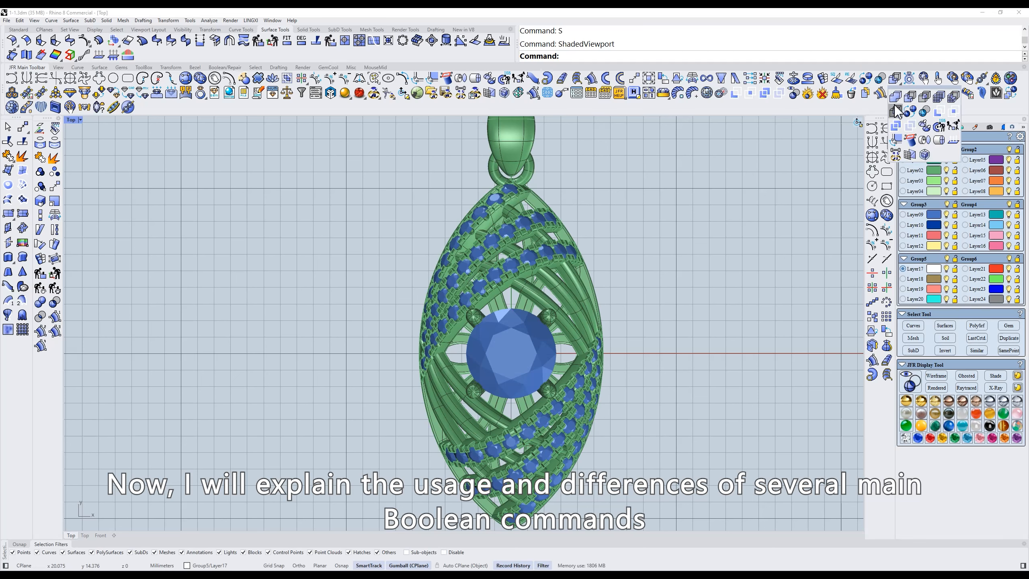
pyautogui.click(863, 108)
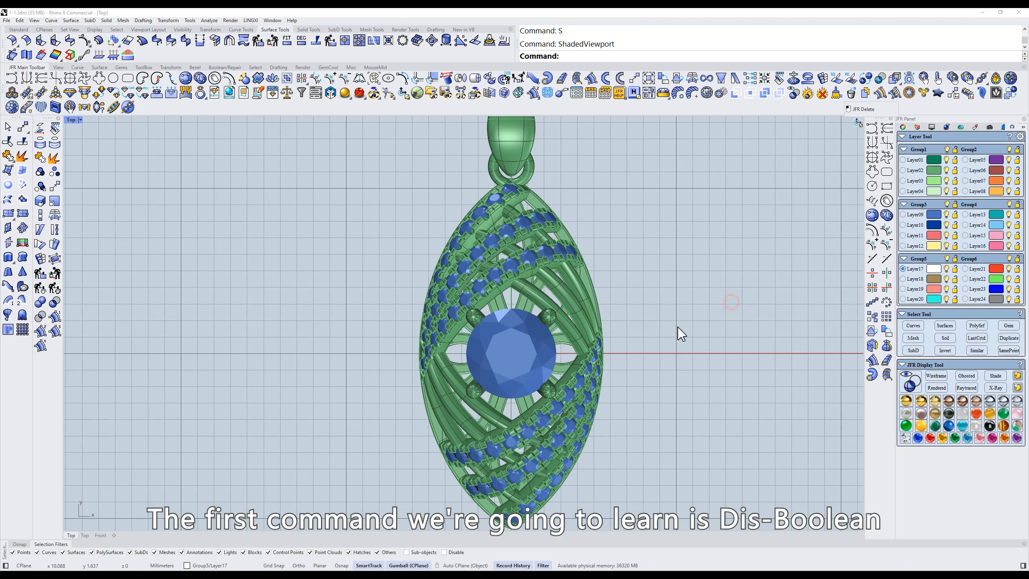
# - Copy the group of three pavé bands on the pendant's upper half into the empty space beside the pendant
pyautogui.scroll(4, 431, 356)
pyautogui.click(543, 241)
pyautogui.scroll(-2, 544, 242)
pyautogui.moveTo(544, 242); pyautogui.dragTo(556, 275, button='right')
pyautogui.keyDown('alt'); pyautogui.moveTo(597, 252); pyautogui.dragTo(247, 268); pyautogui.keyUp('alt')
pyautogui.moveTo(297, 278); pyautogui.dragTo(483, 333, button='right')
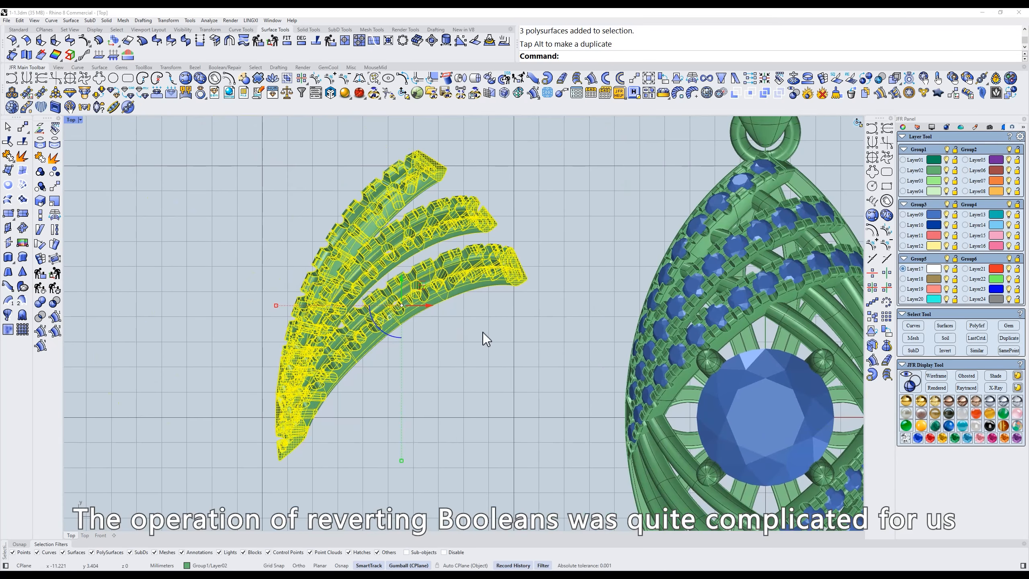
pyautogui.click(488, 334)
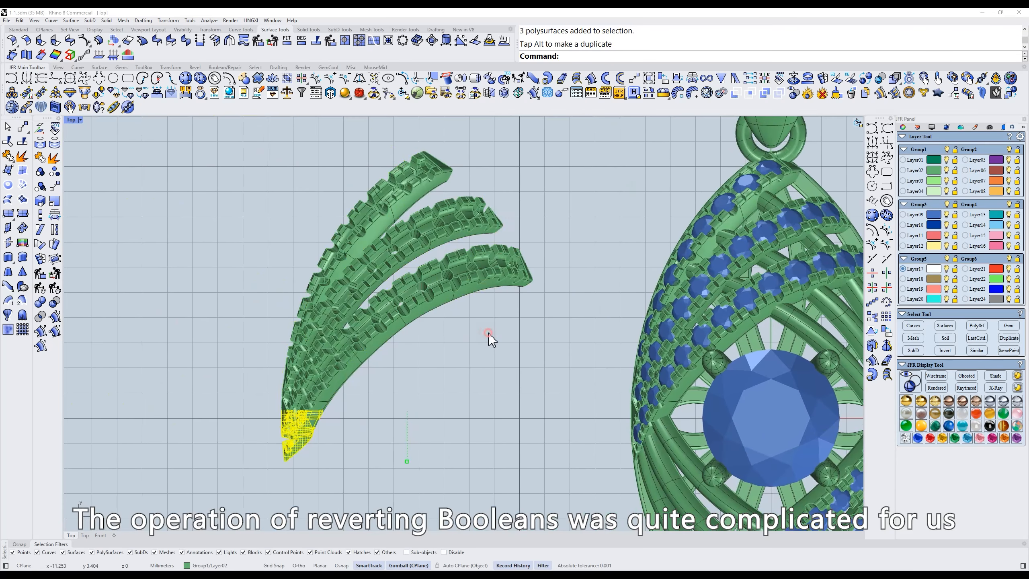
# - Ungroup the three copied bands and explode them into separate surfaces
pyautogui.click(426, 314)
pyautogui.hotkey('ctrl', 'shift', 'g')
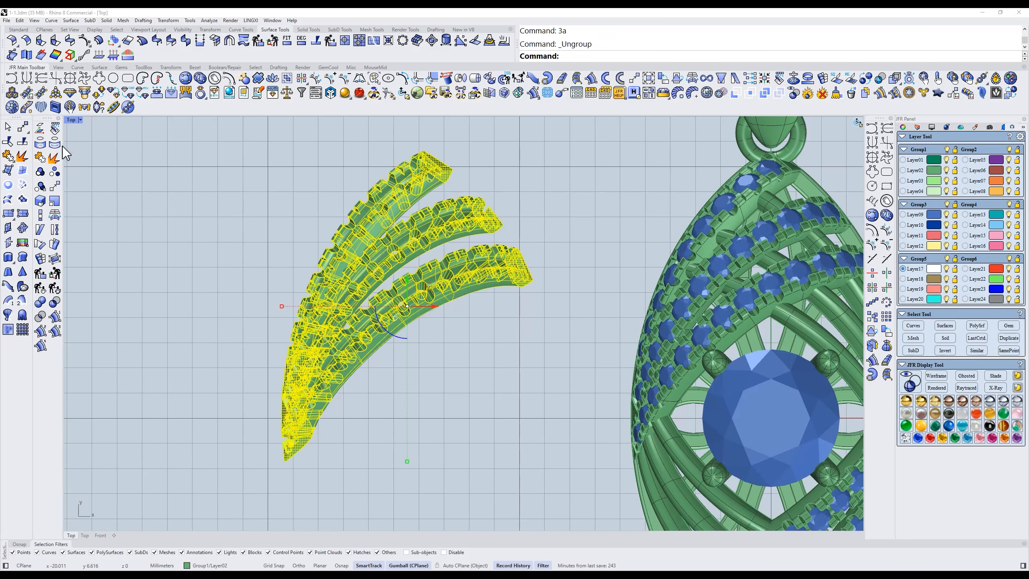
pyautogui.click(54, 159)
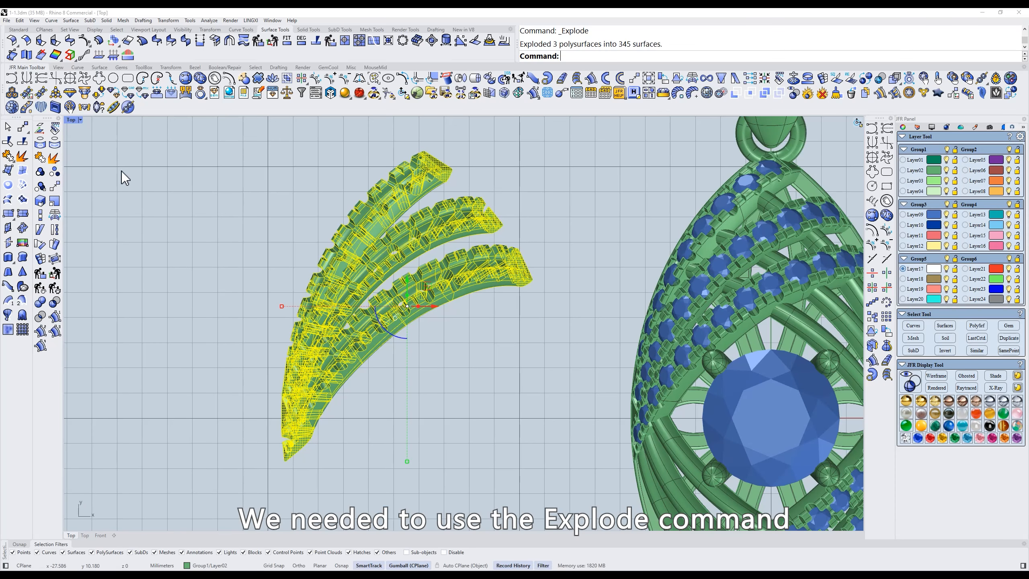
pyautogui.click(184, 180)
# - Untrim a cut edge on the lowest copied band with KeepTrimObjects=No and AllSimilar=Yes, and check the restored surface
pyautogui.click(344, 40)
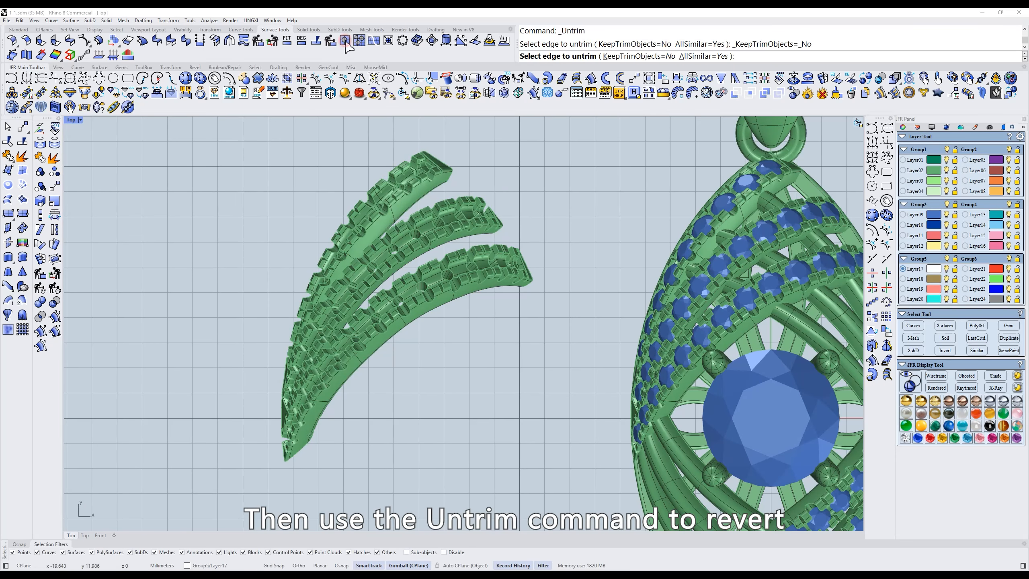
pyautogui.click(414, 321)
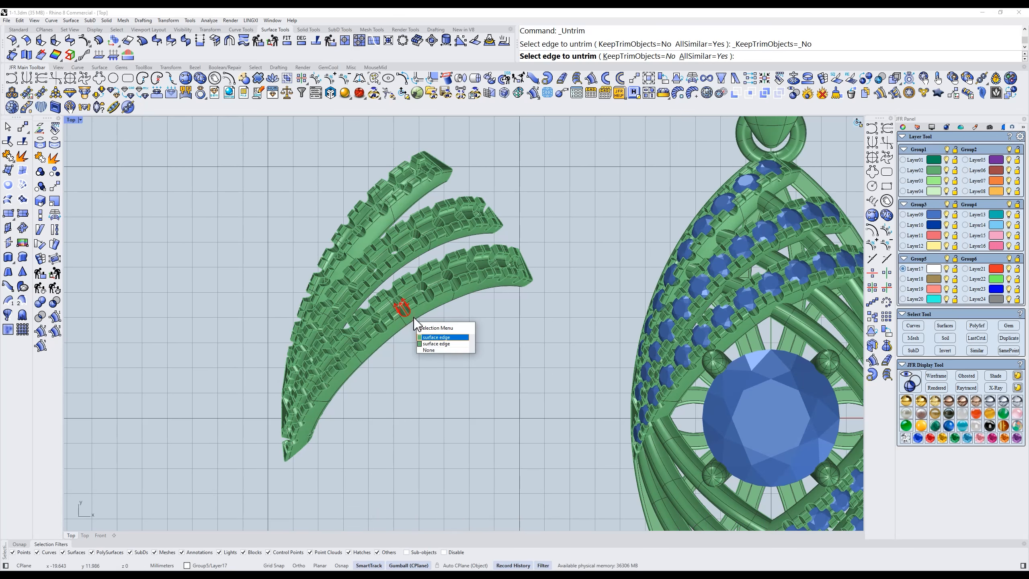
pyautogui.click(428, 343)
pyautogui.rightClick(397, 294)
pyautogui.scroll(4, 397, 294)
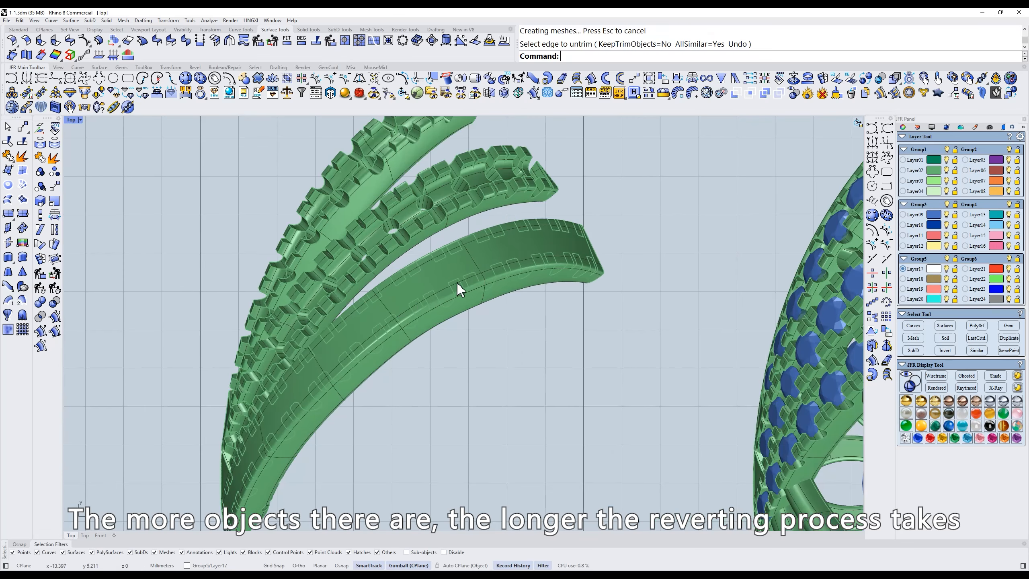
pyautogui.click(461, 283)
pyautogui.click(470, 284)
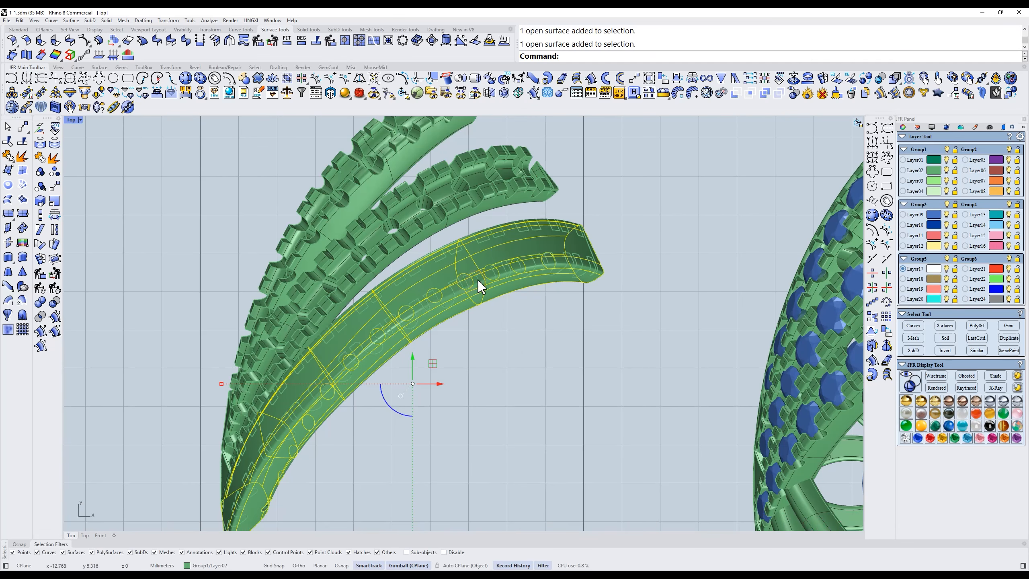
pyautogui.click(492, 351)
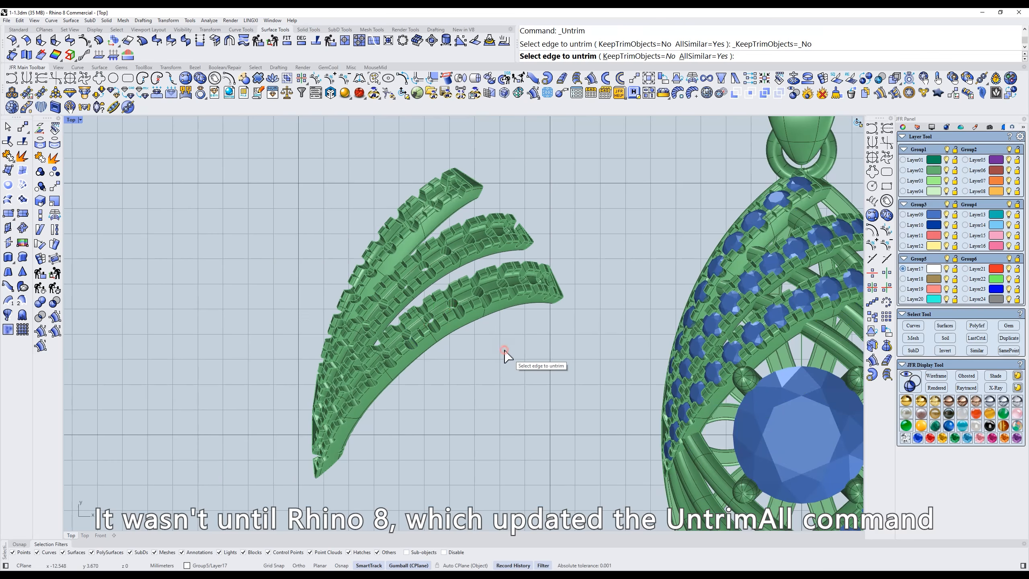
pyautogui.rightClick(503, 351)
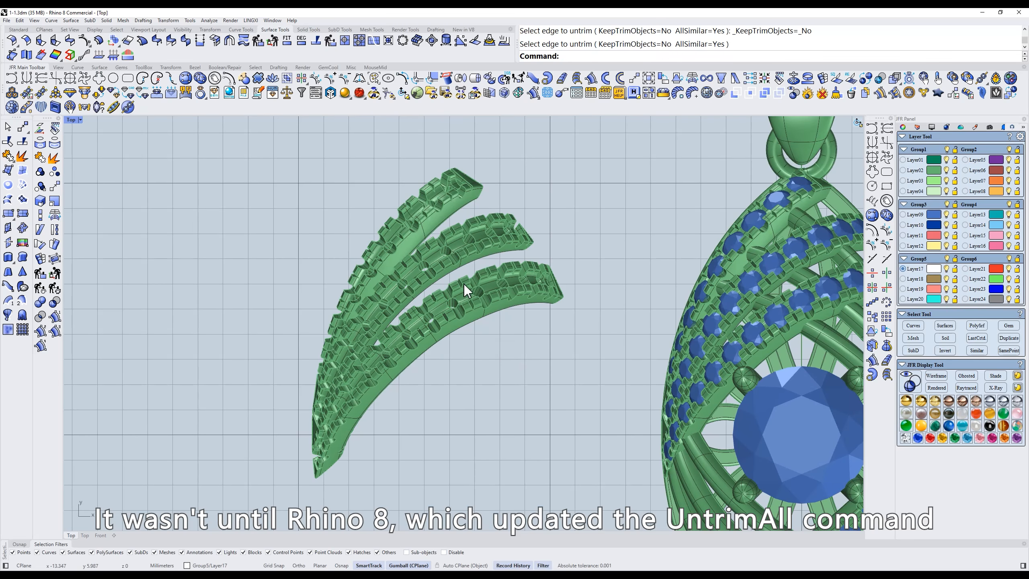
# - Untrim all the exploded surfaces of the three copied bands at once with the UntrimAll command
pyautogui.click(363, 45)
pyautogui.moveTo(243, 128); pyautogui.dragTo(607, 514)
pyautogui.rightClick(549, 425)
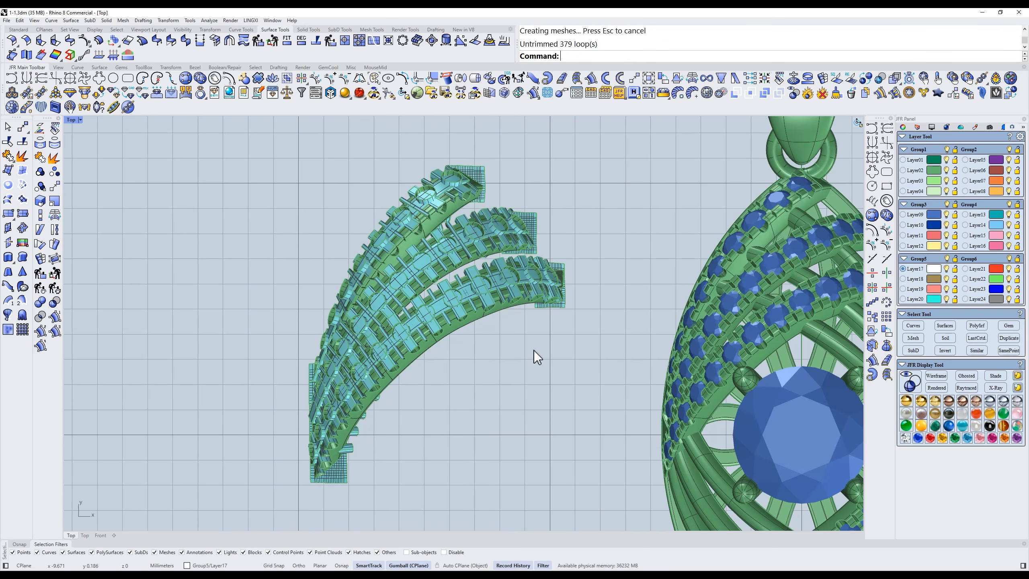
# - Check the overlapping untrimmed surfaces on the copied bands, then select all duplicate objects and delete them
pyautogui.scroll(5, 462, 268)
pyautogui.click(474, 271)
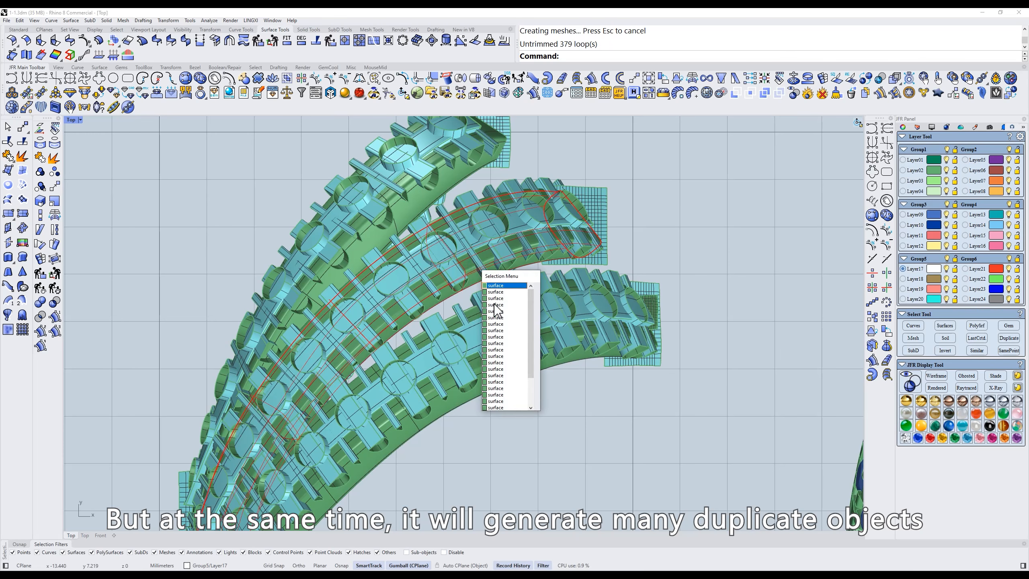
pyautogui.click(474, 450)
pyautogui.scroll(-2, 540, 363)
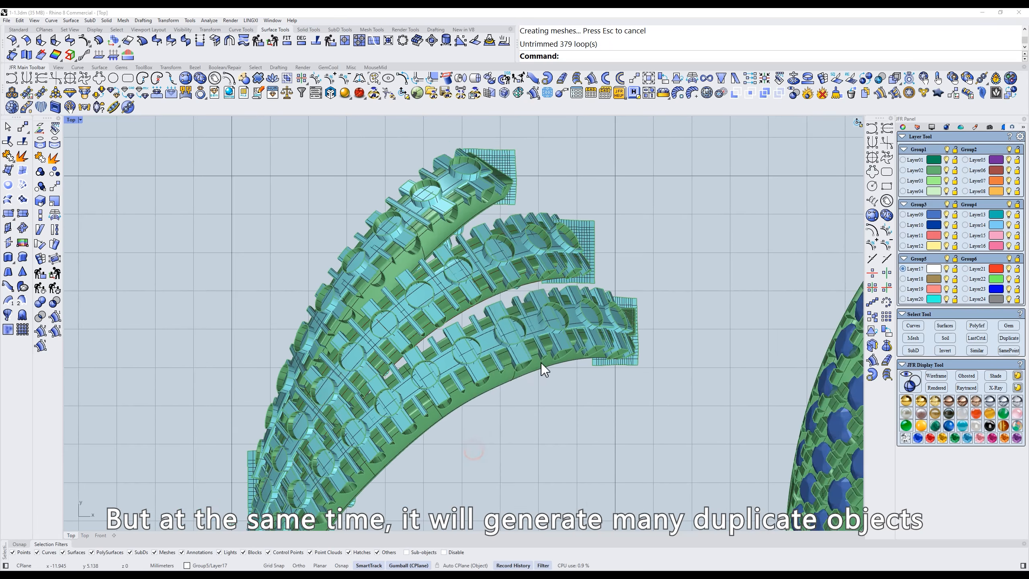
pyautogui.scroll(-3, 539, 368)
pyautogui.click(1007, 339)
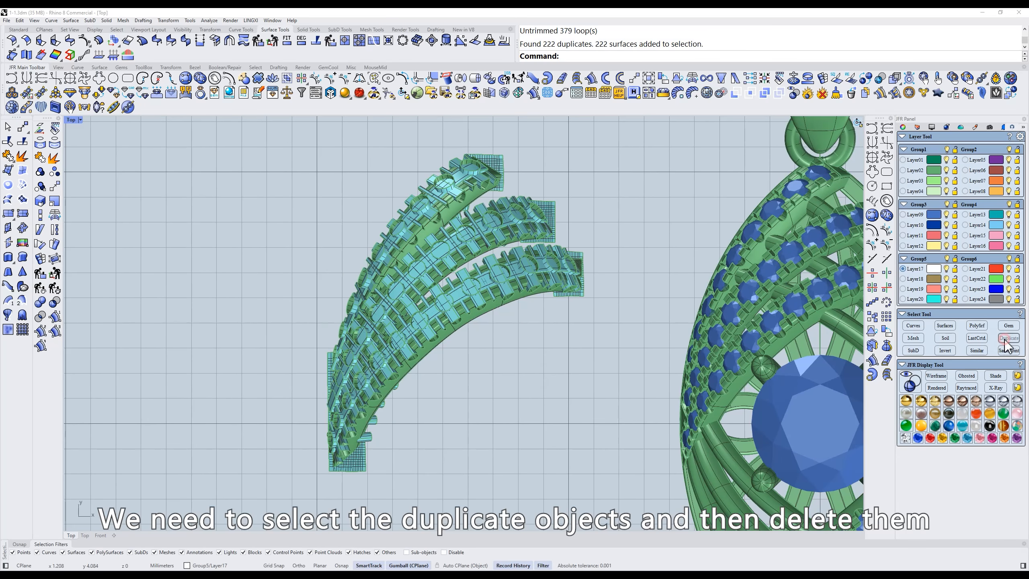
pyautogui.press('Delete')
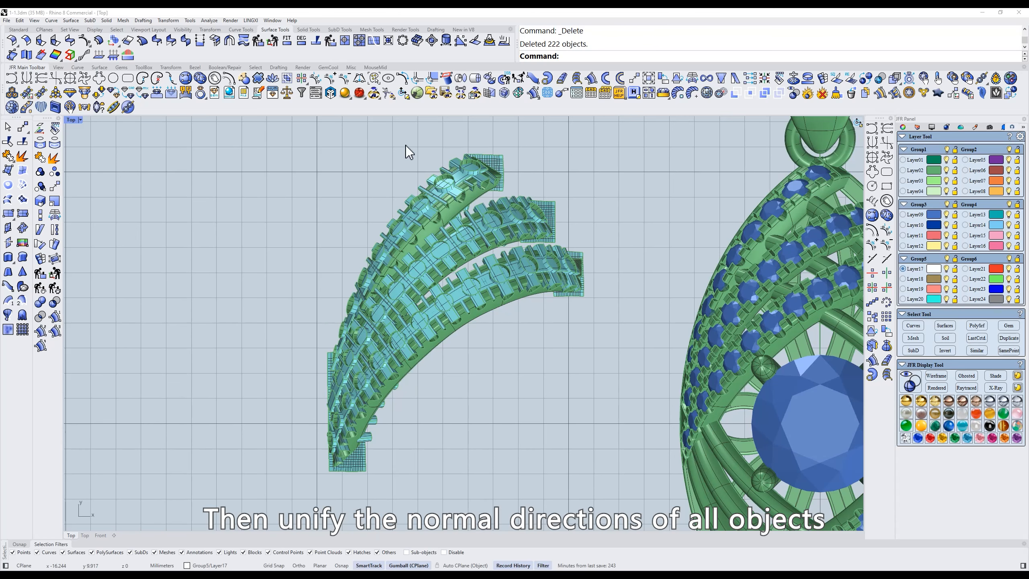
# - Unify the normal directions of all the untrimmed band surfaces beside the pendant and delete this whole copy
pyautogui.moveTo(261, 134); pyautogui.dragTo(619, 497)
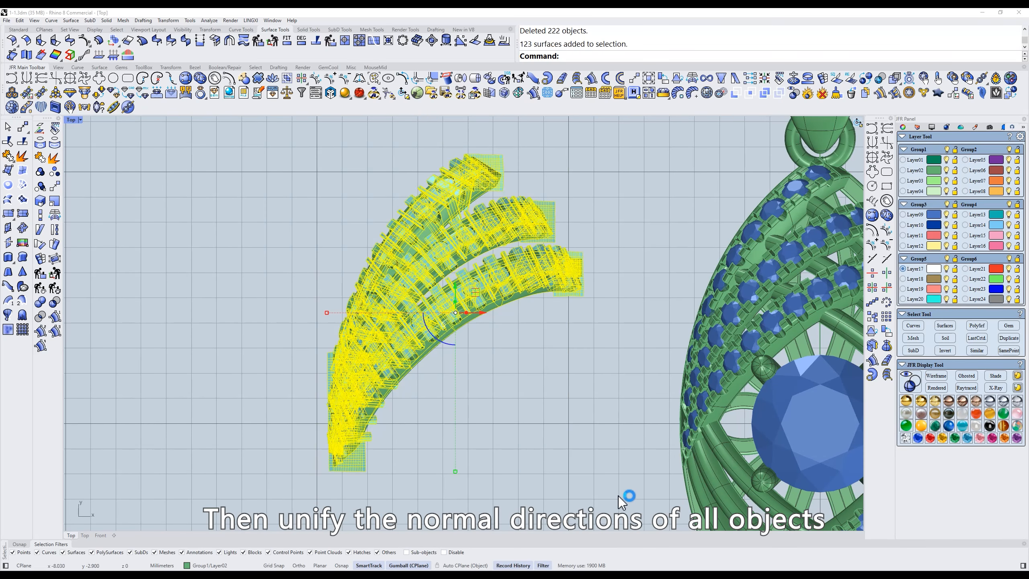
pyautogui.click(490, 81)
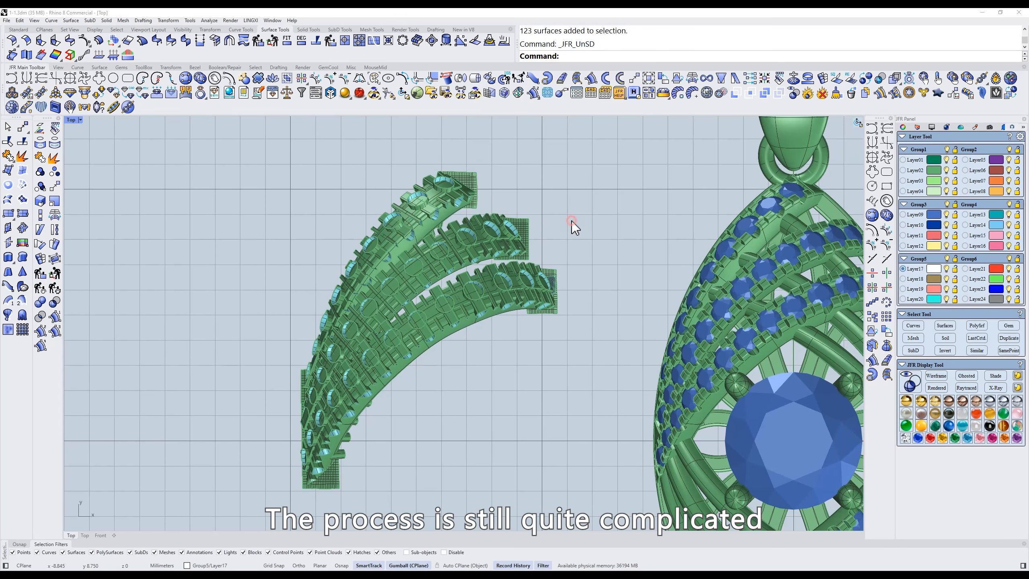
pyautogui.moveTo(243, 136); pyautogui.dragTo(549, 481)
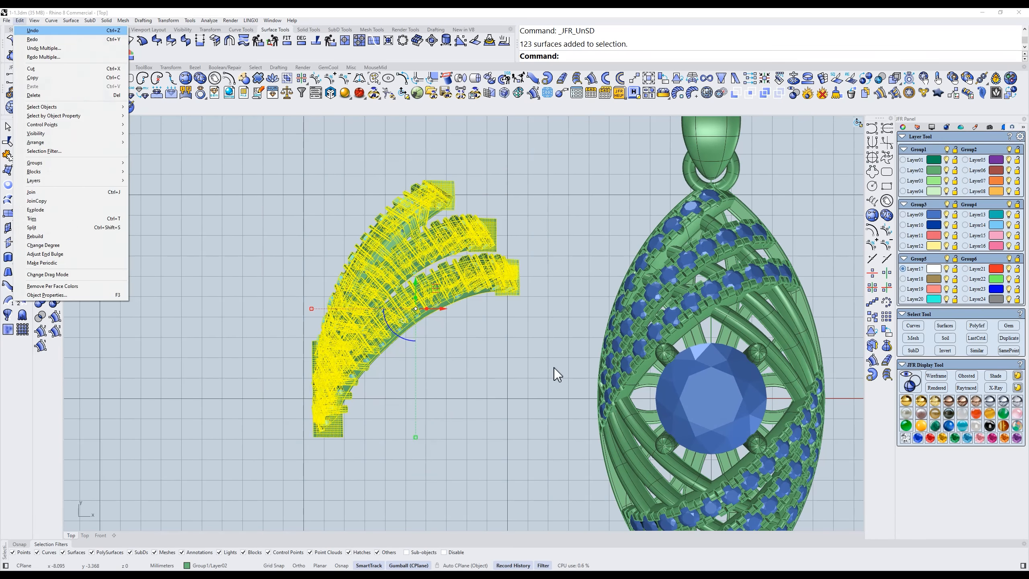
pyautogui.press('Delete')
# - Revert the Boolean cuts on the pendant's three upper pavé bands with JFR Dis-Boolean
pyautogui.scroll(4, 474, 319)
pyautogui.click(524, 268)
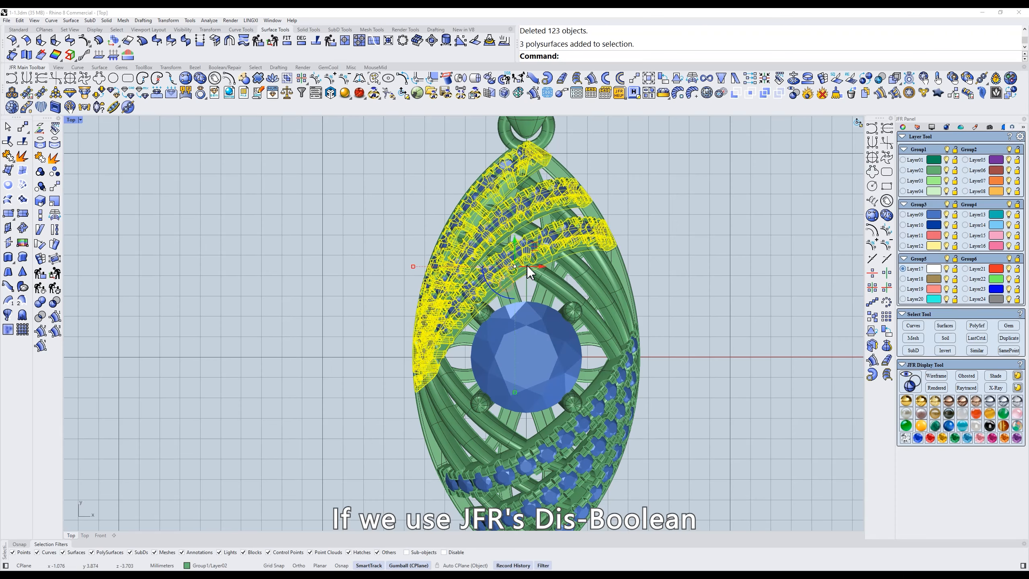
pyautogui.click(864, 80)
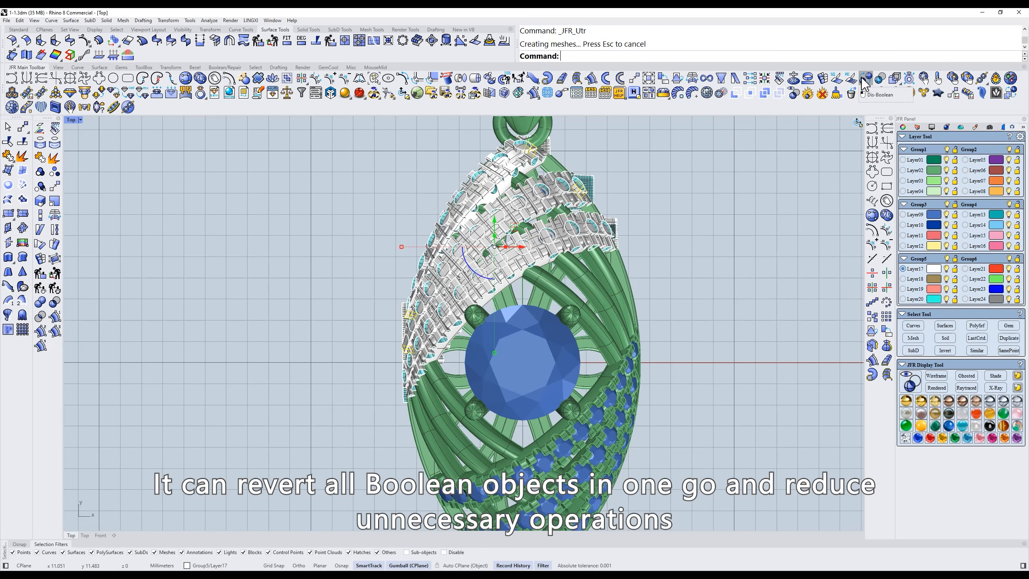
# - Delete the automatically selected capped surfaces of the reverted bands
pyautogui.scroll(4, 586, 218)
pyautogui.keyDown('ctrl'); pyautogui.keyDown('shift'); pyautogui.moveTo(593, 251); pyautogui.dragTo(559, 269, button='right'); pyautogui.keyUp('shift'); pyautogui.keyUp('ctrl')
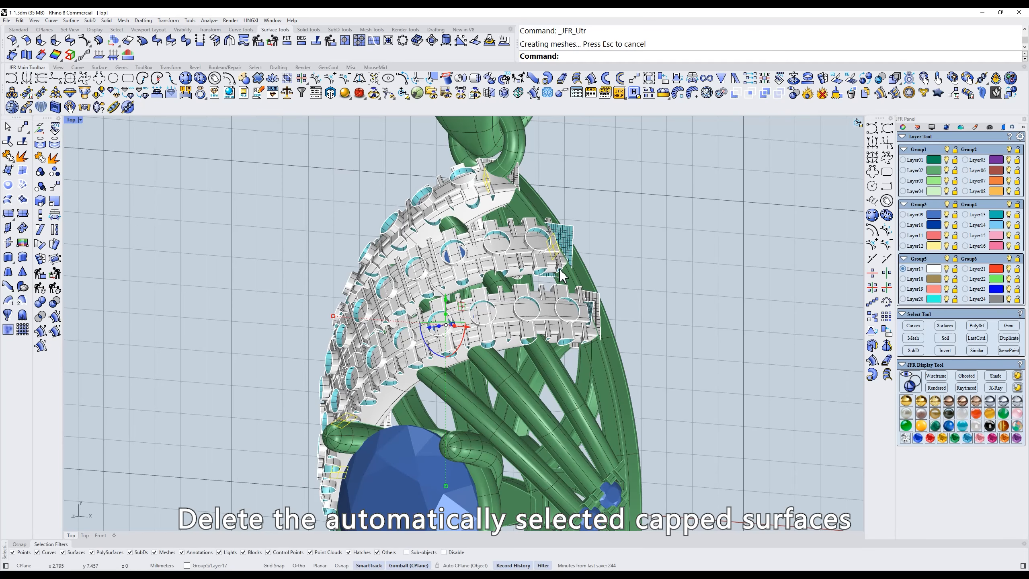
pyautogui.press('Delete')
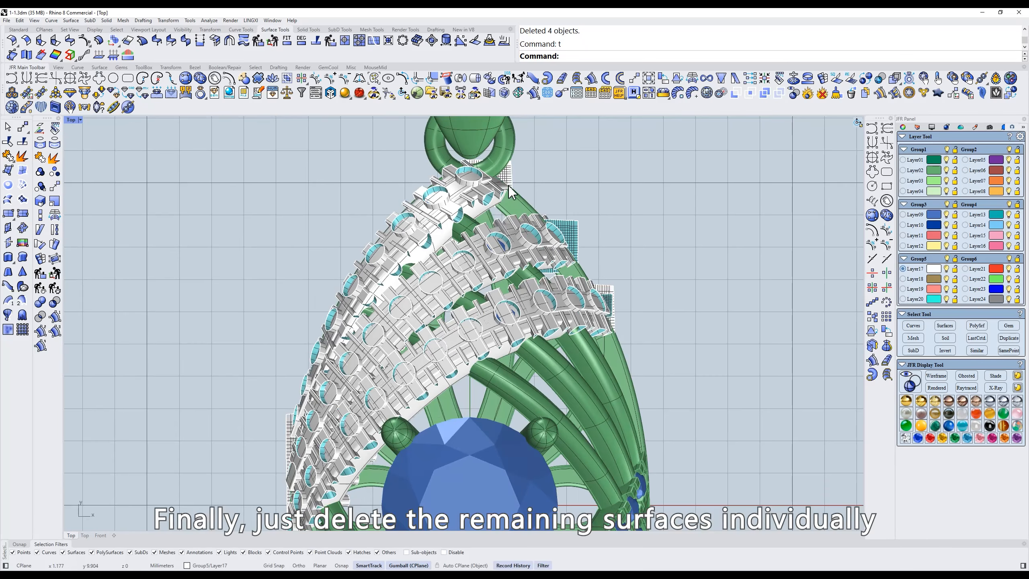
# - Delete the remaining oversized untrimmed surfaces at the upper and lower ends of the three reverted bands
pyautogui.click(511, 182)
pyautogui.keyDown('shift'); pyautogui.click(583, 239); pyautogui.keyUp('shift')
pyautogui.keyDown('shift'); pyautogui.click(635, 315); pyautogui.keyUp('shift')
pyautogui.scroll(-7, 652, 211)
pyautogui.scroll(11, 441, 377)
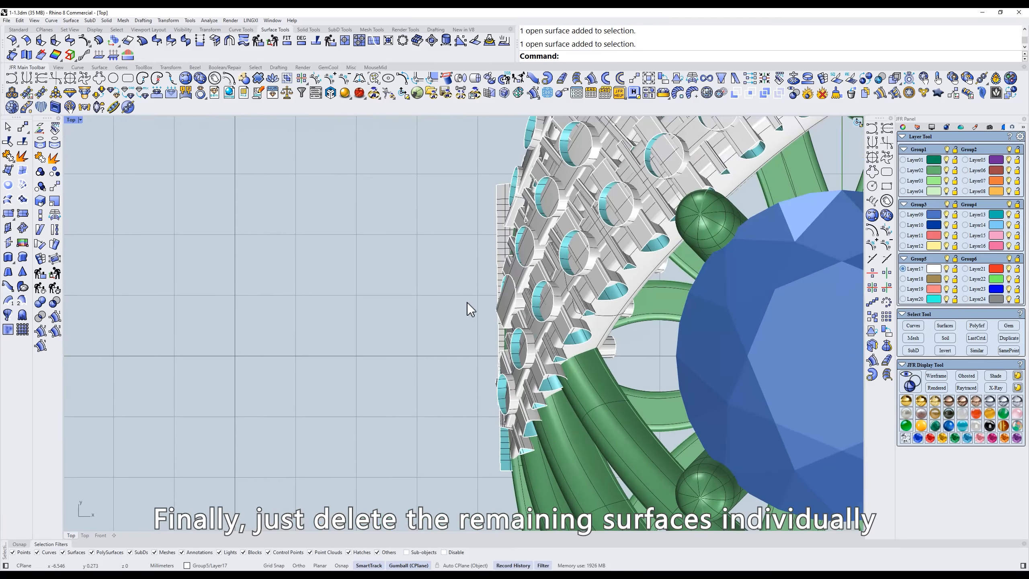
pyautogui.keyDown('shift'); pyautogui.click(499, 257); pyautogui.keyUp('shift')
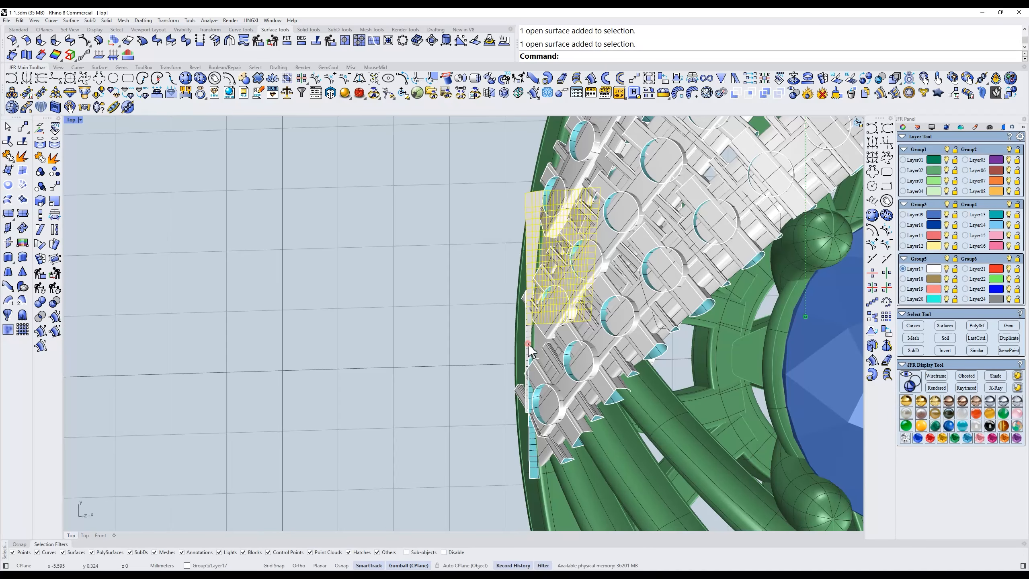
pyautogui.keyDown('shift'); pyautogui.click(534, 469); pyautogui.keyUp('shift')
pyautogui.click(559, 490)
pyautogui.press('Delete')
pyautogui.click(534, 431)
pyautogui.press('Delete')
pyautogui.write('t')
pyautogui.press('Return')
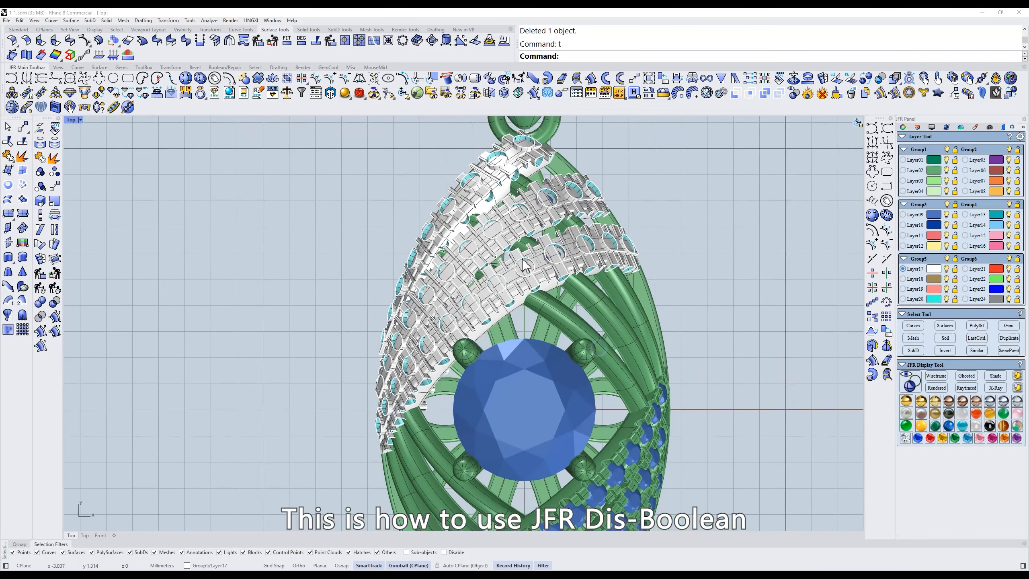
pyautogui.scroll(5, 522, 259)
pyautogui.scroll(-3, 523, 259)
pyautogui.keyDown('ctrl'); pyautogui.keyDown('shift'); pyautogui.moveTo(522, 256); pyautogui.dragTo(537, 306, button='right'); pyautogui.keyUp('shift'); pyautogui.keyUp('ctrl')
pyautogui.scroll(-3, 523, 249)
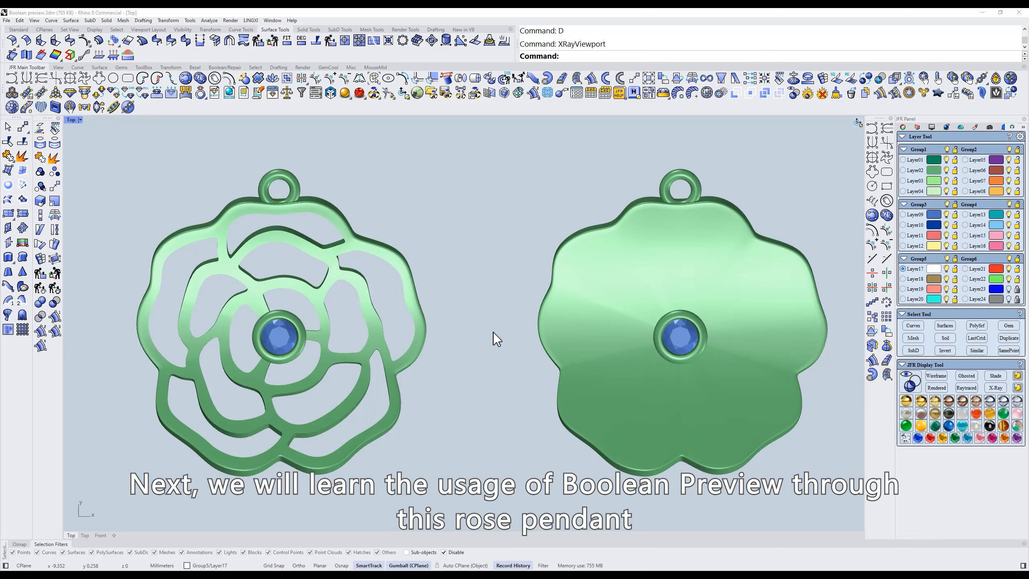
# - Hide the finished openwork rose pendant and show the solid pendant in shaded display
pyautogui.click(422, 319)
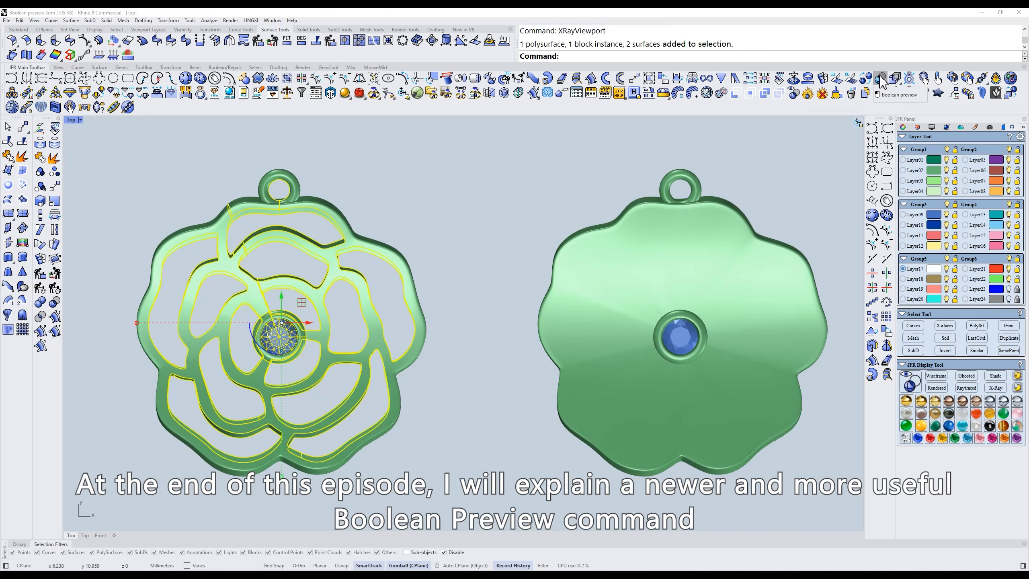
pyautogui.moveTo(486, 315); pyautogui.dragTo(660, 292, button='right')
pyautogui.write('h')
pyautogui.press('Return')
pyautogui.write('s')
pyautogui.press('Return')
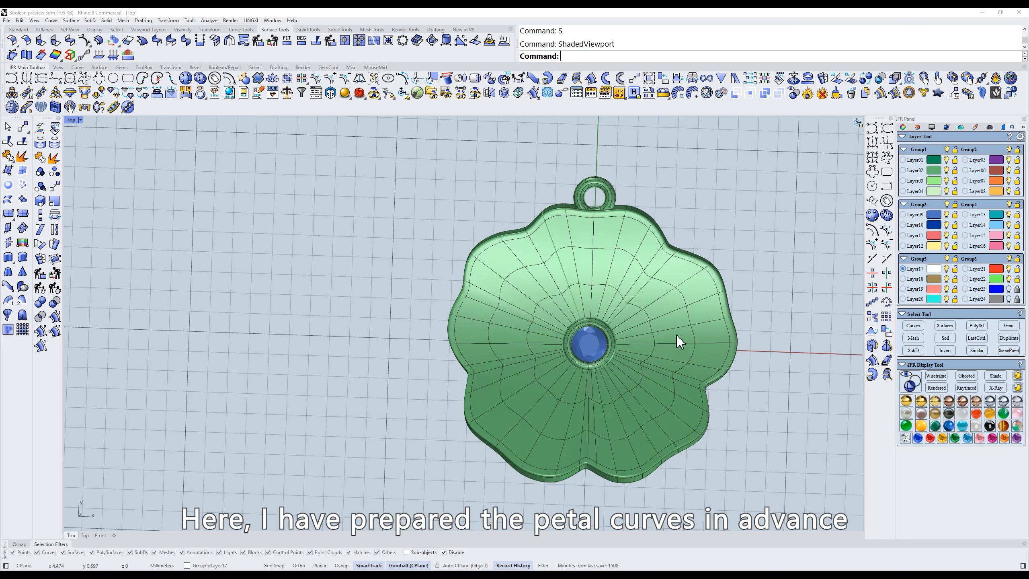
# - Show the solid rose pendant in Top view as wireframe, select all its petal curves, and return to shaded display
pyautogui.write('t')
pyautogui.press('Return')
pyautogui.write('w')
pyautogui.press('Return')
pyautogui.middleClick(625, 326)
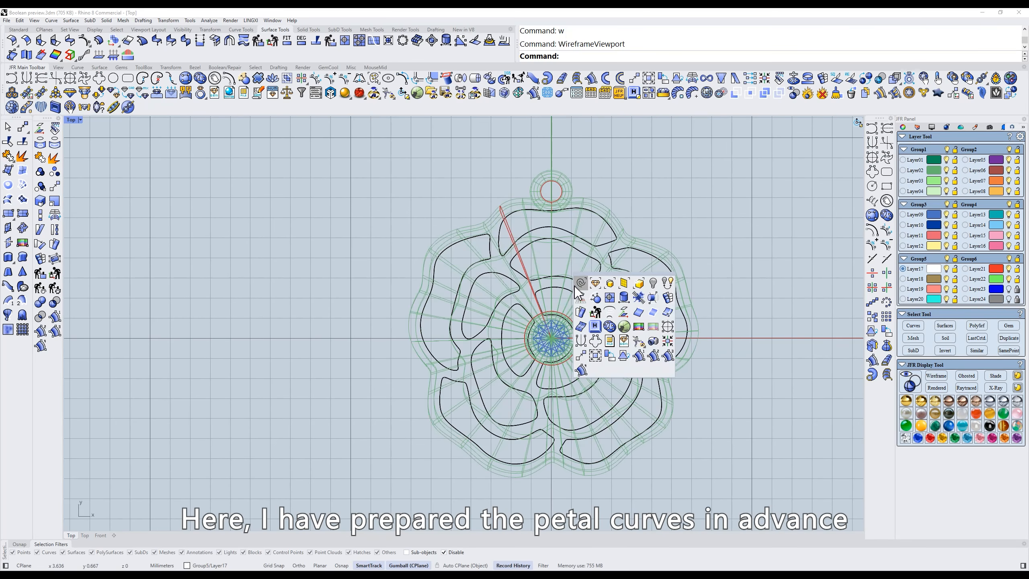
pyautogui.click(580, 283)
pyautogui.write('S')
pyautogui.press('Return')
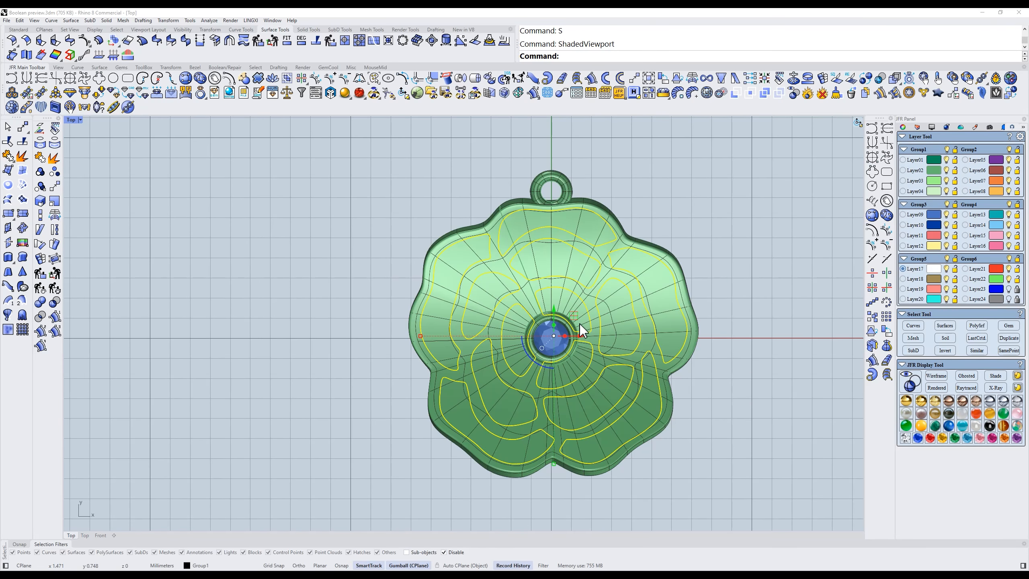
# - In the Right view, extrude the petal curves normal to the pendant's surface in both directions, through its full thickness, and select the resulting surfaces
pyautogui.write('r')
pyautogui.press('Return')
pyautogui.scroll(3, 409, 219)
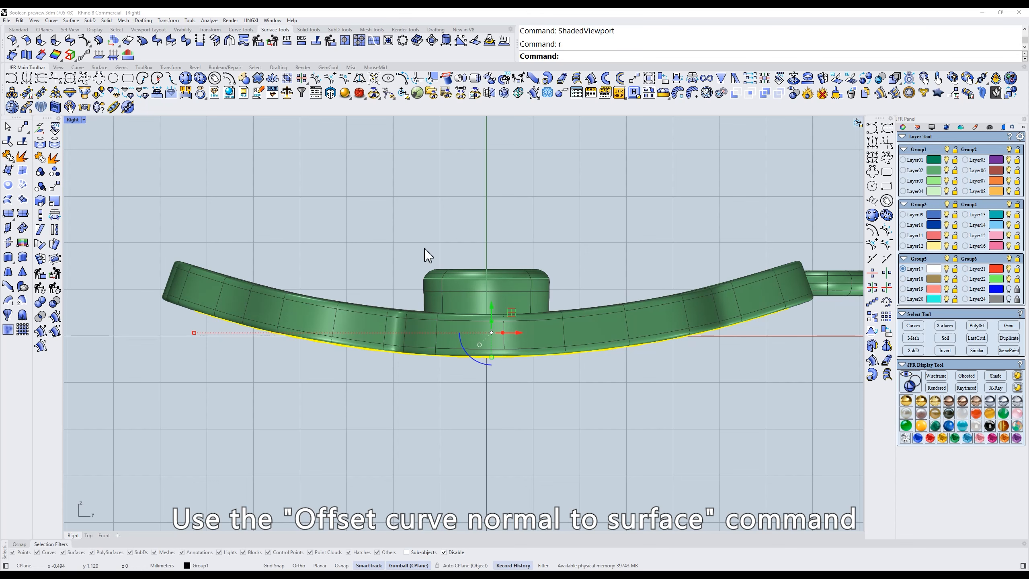
pyautogui.click(245, 78)
pyautogui.click(308, 293)
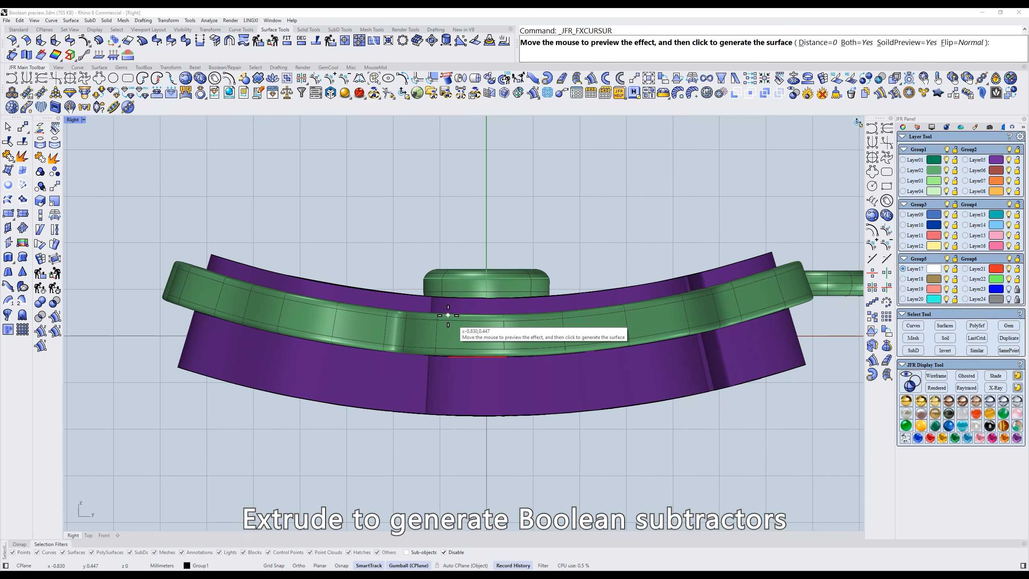
pyautogui.click(447, 315)
pyautogui.moveTo(704, 458); pyautogui.dragTo(168, 366)
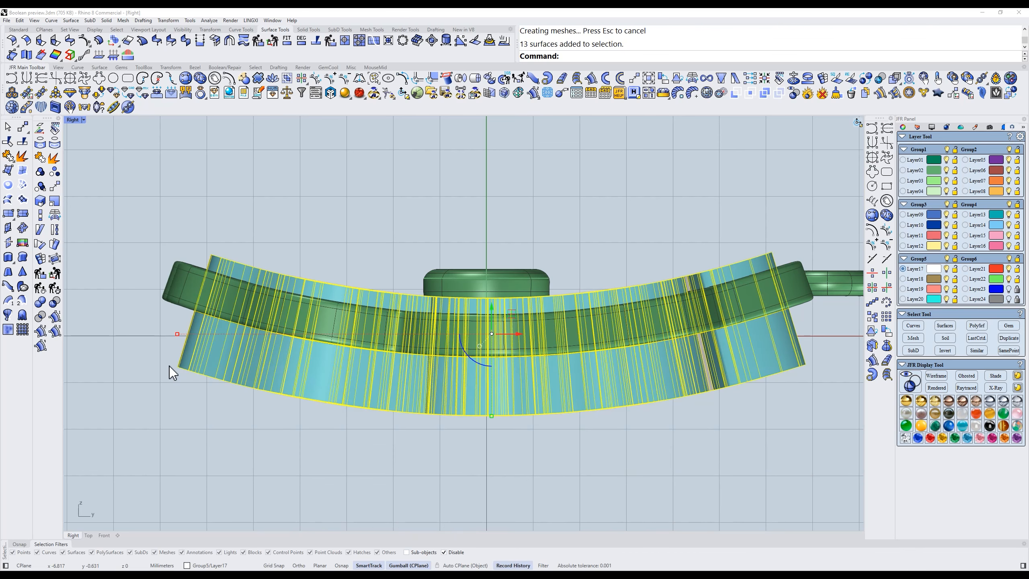
# - Run JFR_UnSD on the selected petal surfaces, deselect them, and return to the Top view
pyautogui.click(492, 79)
pyautogui.moveTo(561, 249); pyautogui.dragTo(462, 257, button='right')
pyautogui.click(556, 237)
pyautogui.write('t')
pyautogui.press('space')
pyautogui.scroll(-4, 569, 232)
pyautogui.keyDown('ctrl'); pyautogui.keyDown('shift'); pyautogui.moveTo(656, 233); pyautogui.dragTo(560, 238, button='right'); pyautogui.keyUp('shift'); pyautogui.keyUp('ctrl')
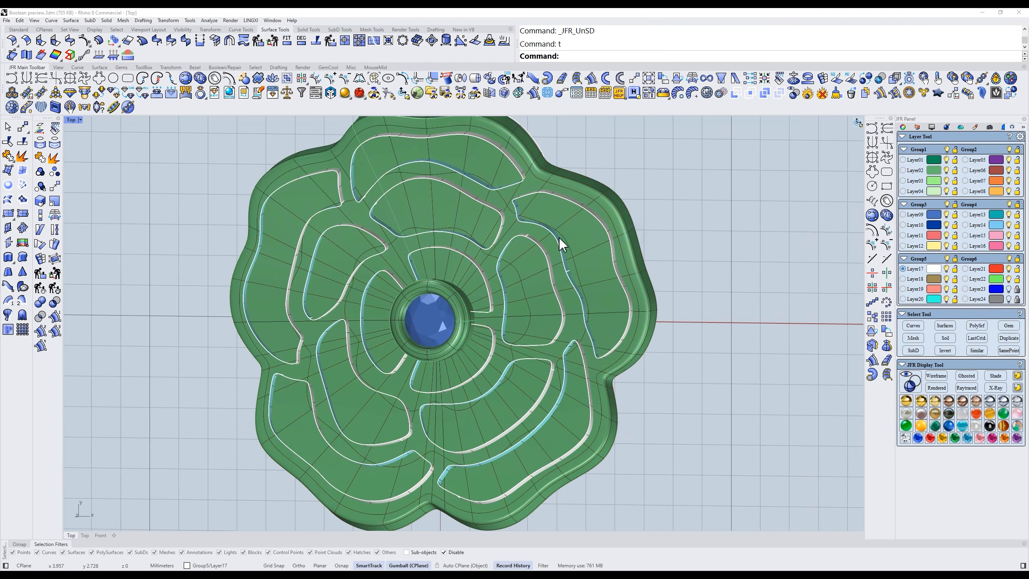
# - Start a JFR Boolean Preview with the solid rose pendant as subtractee and the 13 Layer17 petal surfaces as subtractors
pyautogui.click(880, 80)
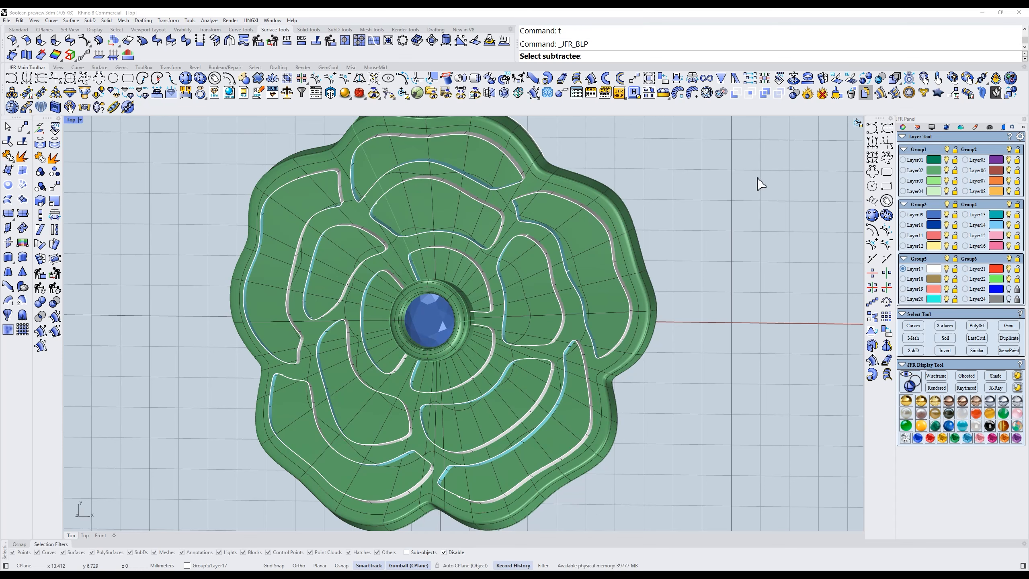
pyautogui.click(585, 253)
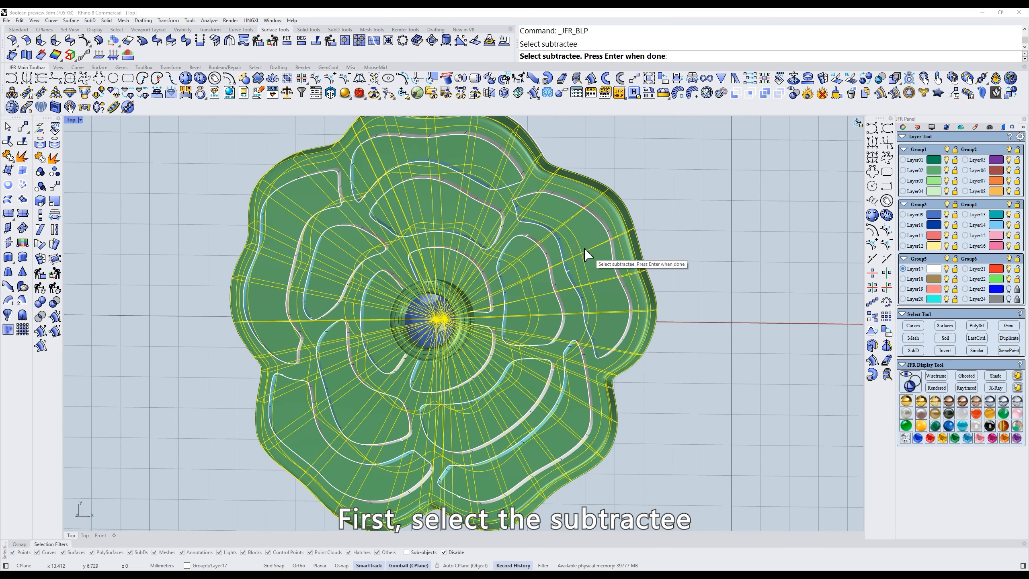
pyautogui.press('Return')
pyautogui.click(939, 272)
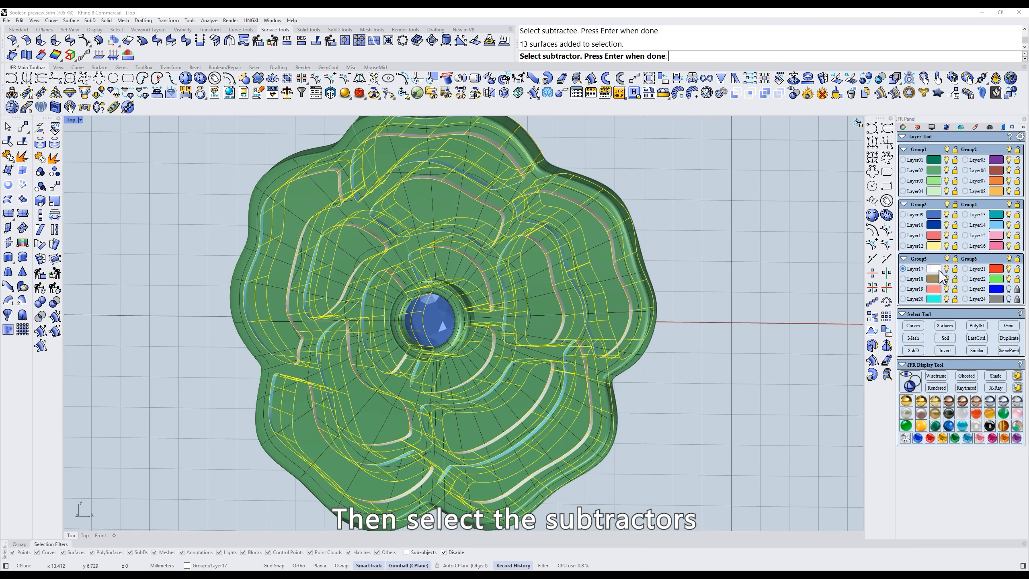
pyautogui.press('Return')
pyautogui.moveTo(510, 253); pyautogui.dragTo(720, 257)
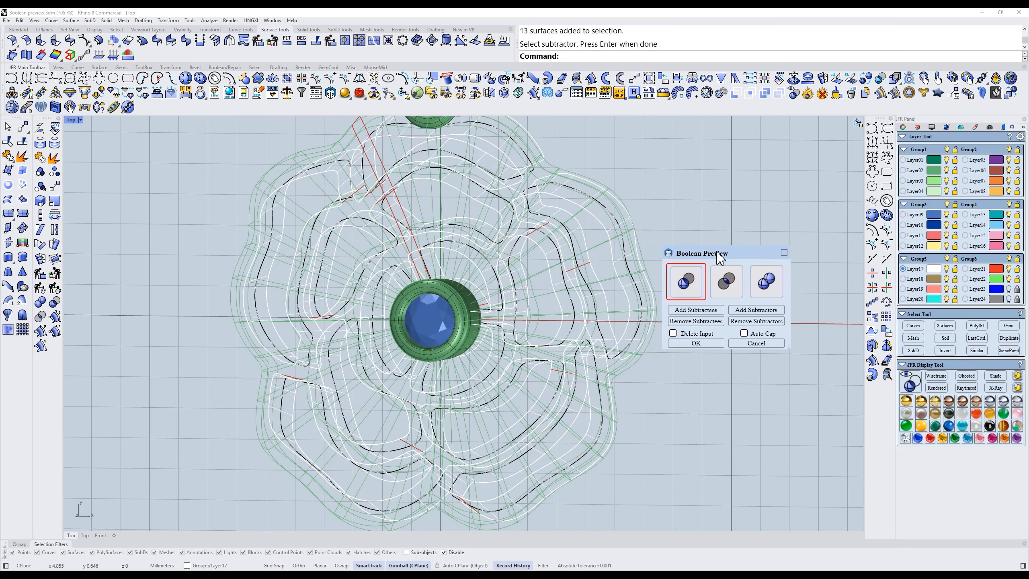
# - Compare the Boolean difference, intersection and union previews on the pendant, ending on difference
pyautogui.click(683, 286)
pyautogui.moveTo(568, 321); pyautogui.dragTo(601, 320, button='right')
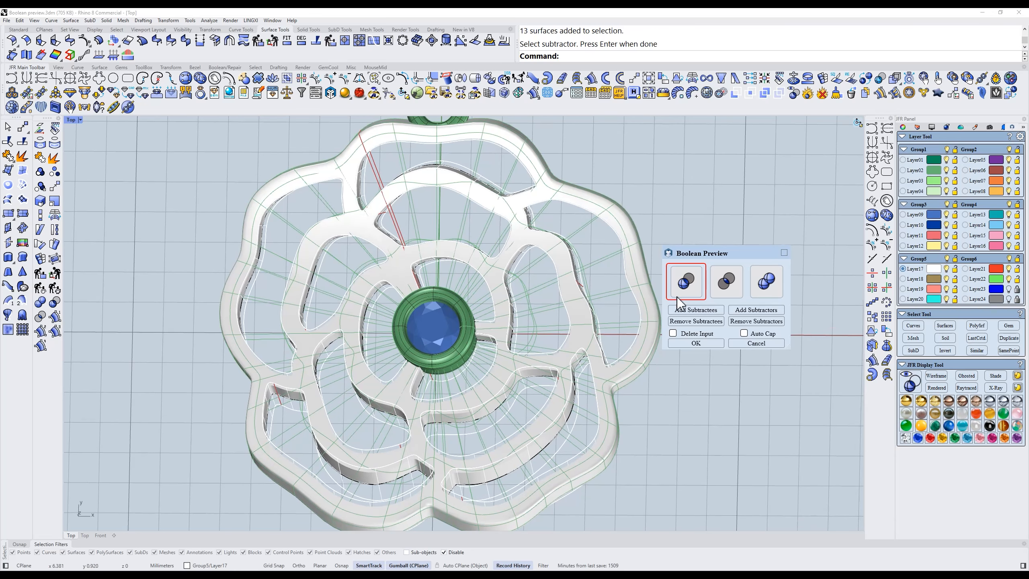
pyautogui.click(725, 283)
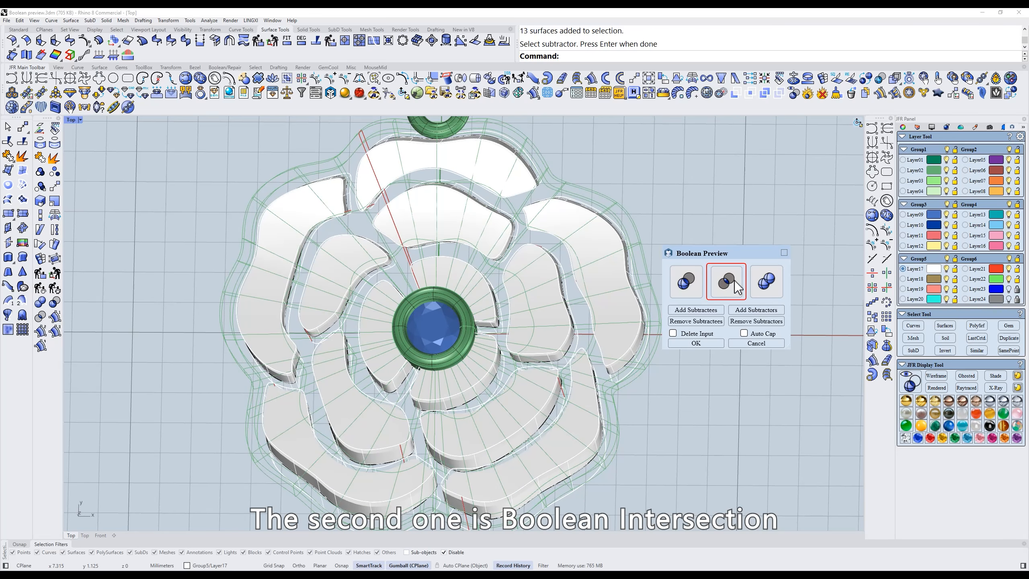
pyautogui.click(769, 285)
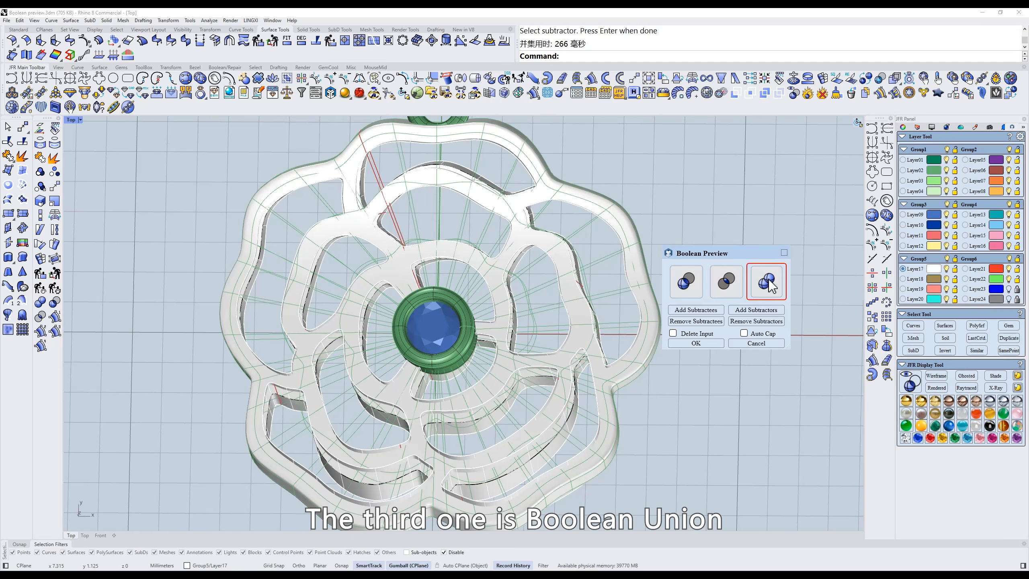
pyautogui.click(684, 286)
# - Show the control points of the petal cutter directly beside the gem and move its lower outer-edge points slightly inward
pyautogui.scroll(5, 589, 324)
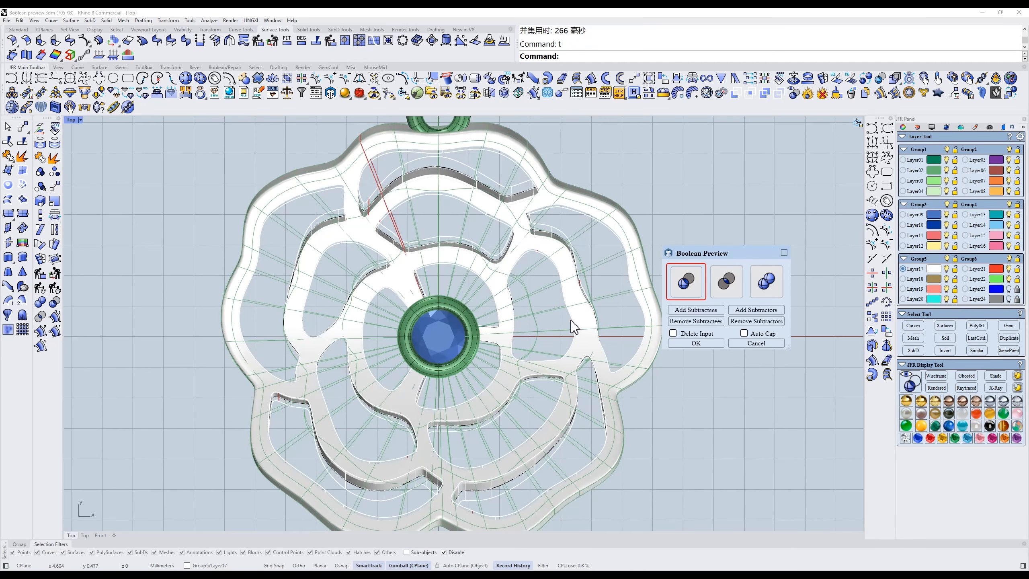
pyautogui.click(497, 290)
pyautogui.press('F10')
pyautogui.scroll(6, 587, 317)
pyautogui.moveTo(526, 321); pyautogui.dragTo(601, 372)
pyautogui.write('m')
pyautogui.press('Return')
pyautogui.click(622, 371)
pyautogui.click(609, 372)
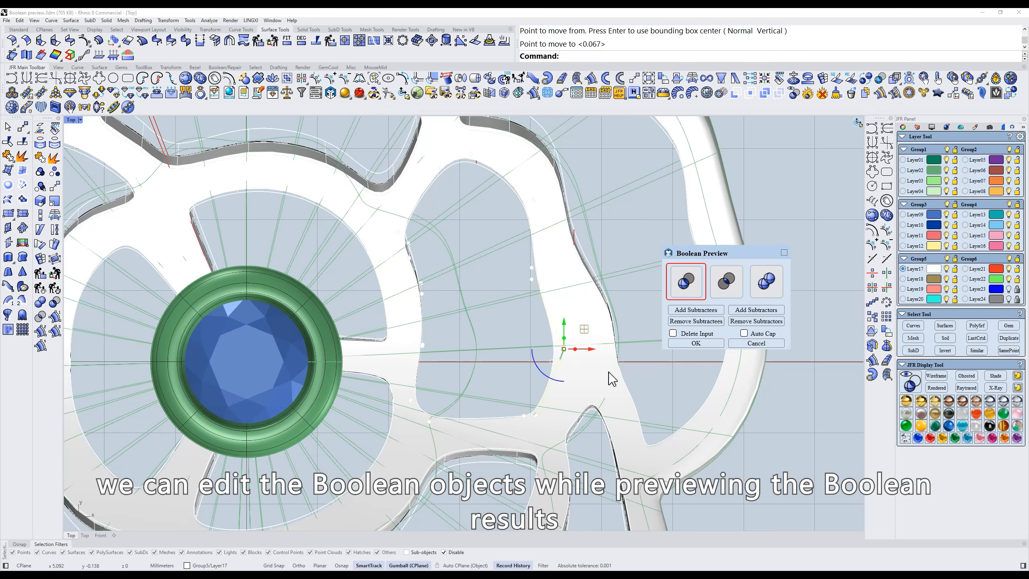
# - Move the upper outer-edge control points of the same petal cutter slightly outward, away from the gem
pyautogui.moveTo(510, 310); pyautogui.dragTo(563, 250)
pyautogui.write('m')
pyautogui.press('Return')
pyautogui.click(563, 250)
pyautogui.click(569, 250)
# - Show the control points of the long petal cutter below the gem and move points near its inner-edge bend slightly upward
pyautogui.moveTo(491, 344); pyautogui.dragTo(558, 272, button='right')
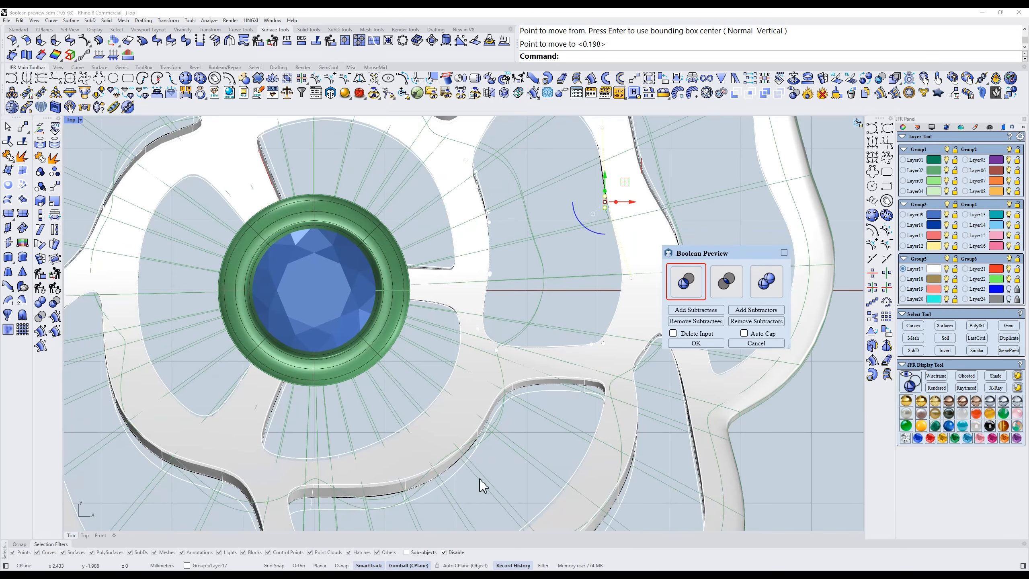
pyautogui.click(458, 474)
pyautogui.press('F10')
pyautogui.moveTo(459, 472); pyautogui.dragTo(497, 420, button='right')
pyautogui.moveTo(499, 450); pyautogui.dragTo(562, 361)
pyautogui.write('m')
pyautogui.press('Return')
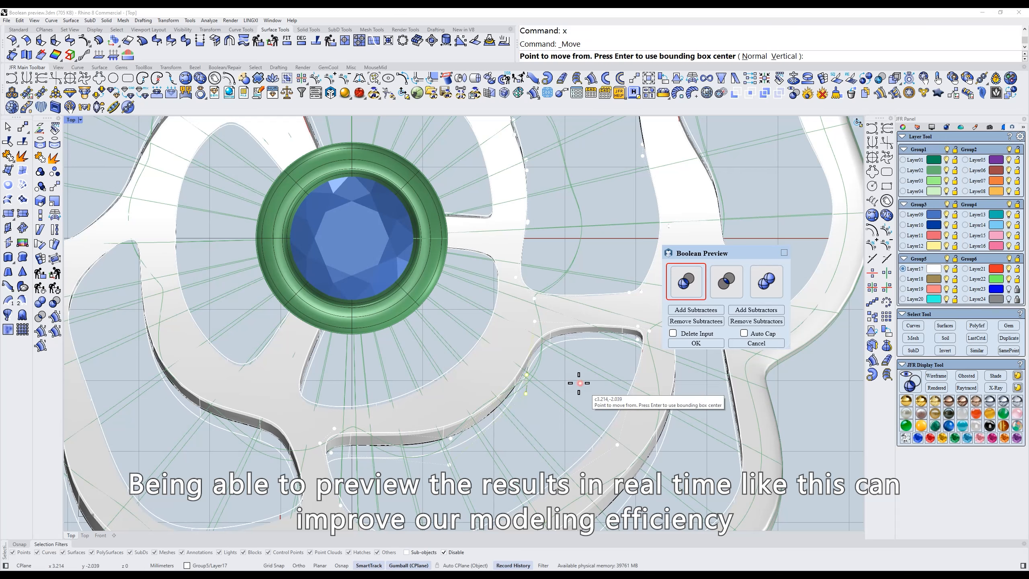
pyautogui.click(572, 388)
pyautogui.click(571, 380)
# - Shift the next group of inner-edge control points on the lower petal cutter slightly up toward the gem
pyautogui.moveTo(430, 502); pyautogui.dragTo(477, 417)
pyautogui.write('m')
pyautogui.press('Return')
pyautogui.click(506, 434)
pyautogui.click(500, 426)
# - Show the control points of the outermost right-hand petal cutter and move its inner-edge points about 0.1 mm toward the gem
pyautogui.scroll(-4, 557, 298)
pyautogui.moveTo(593, 297); pyautogui.dragTo(550, 386, button='right')
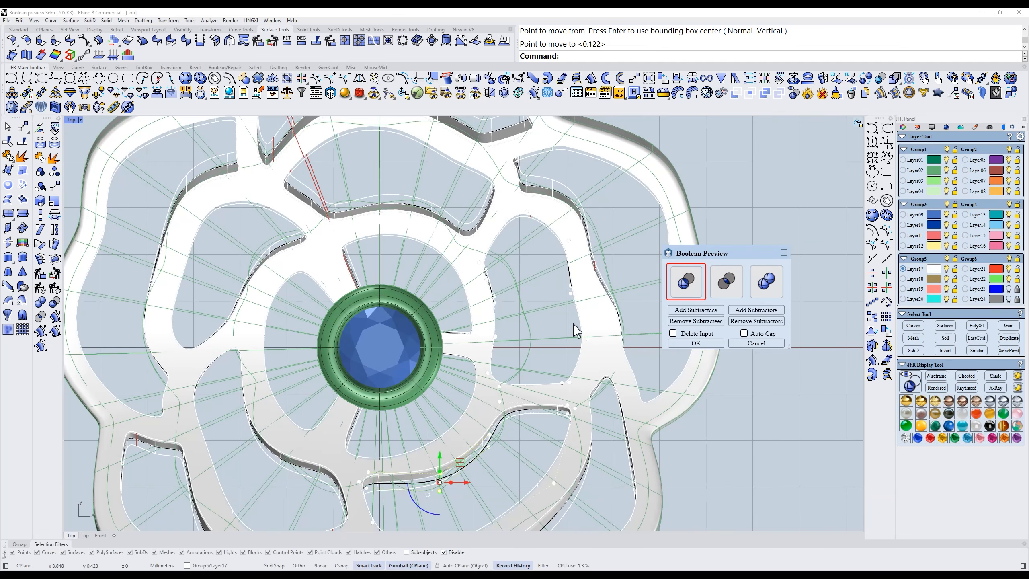
pyautogui.click(607, 285)
pyautogui.moveTo(607, 284); pyautogui.dragTo(561, 297, button='right')
pyautogui.write('z')
pyautogui.press('Return')
pyautogui.scroll(2, 571, 302)
pyautogui.moveTo(605, 348); pyautogui.dragTo(600, 388)
pyautogui.write('m')
pyautogui.press('Return')
pyautogui.click(624, 373)
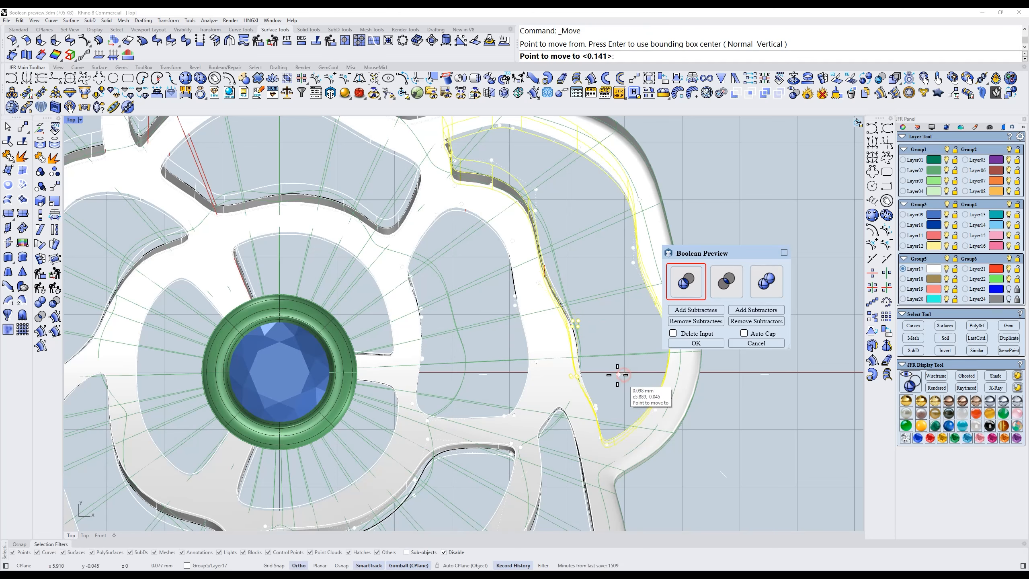
pyautogui.click(616, 374)
# - Remove the rose pendant body from the Boolean Preview's subtractees
pyautogui.scroll(-2, 581, 367)
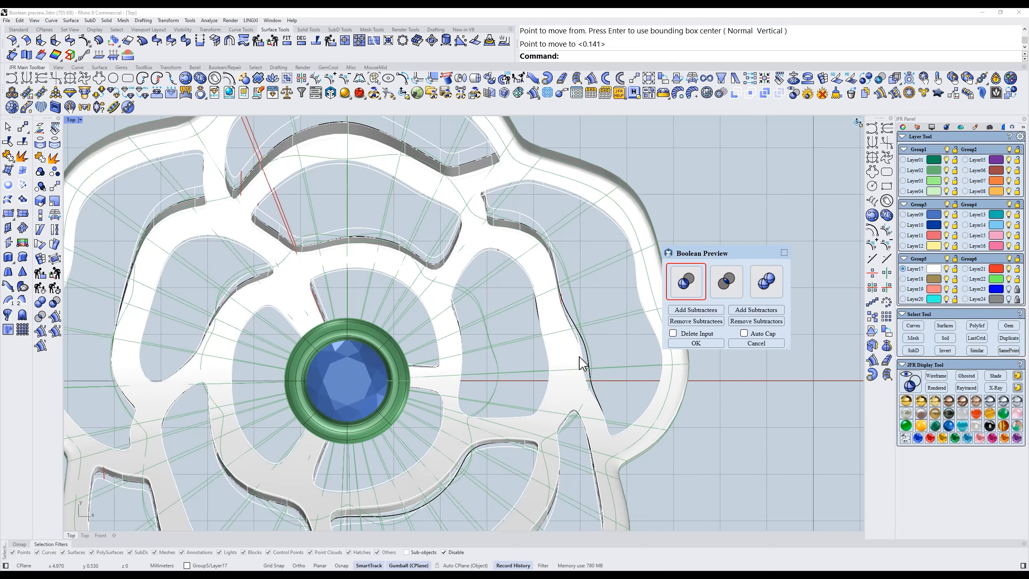
pyautogui.scroll(-4, 579, 355)
pyautogui.moveTo(577, 350); pyautogui.dragTo(572, 327, button='right')
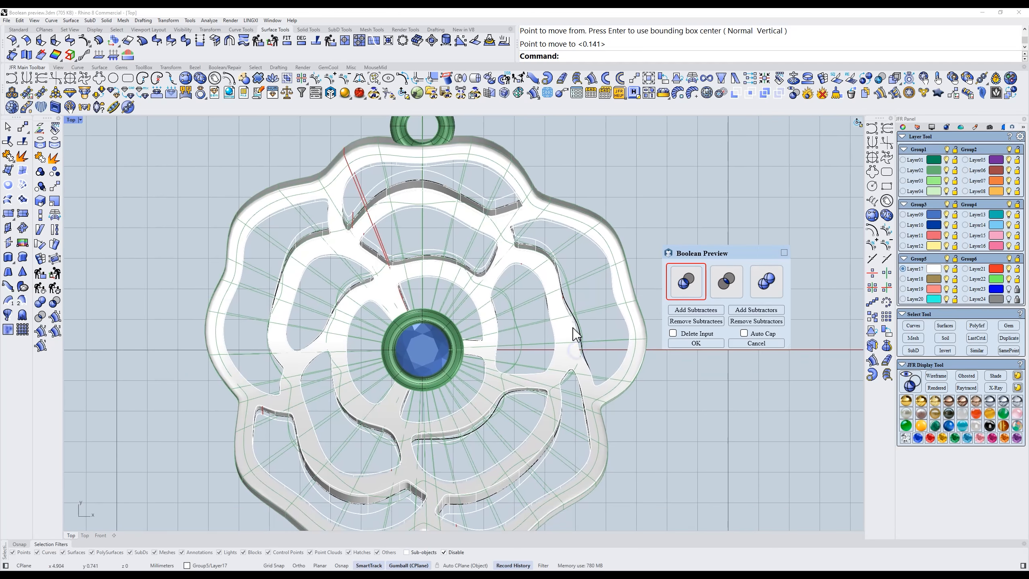
pyautogui.click(704, 323)
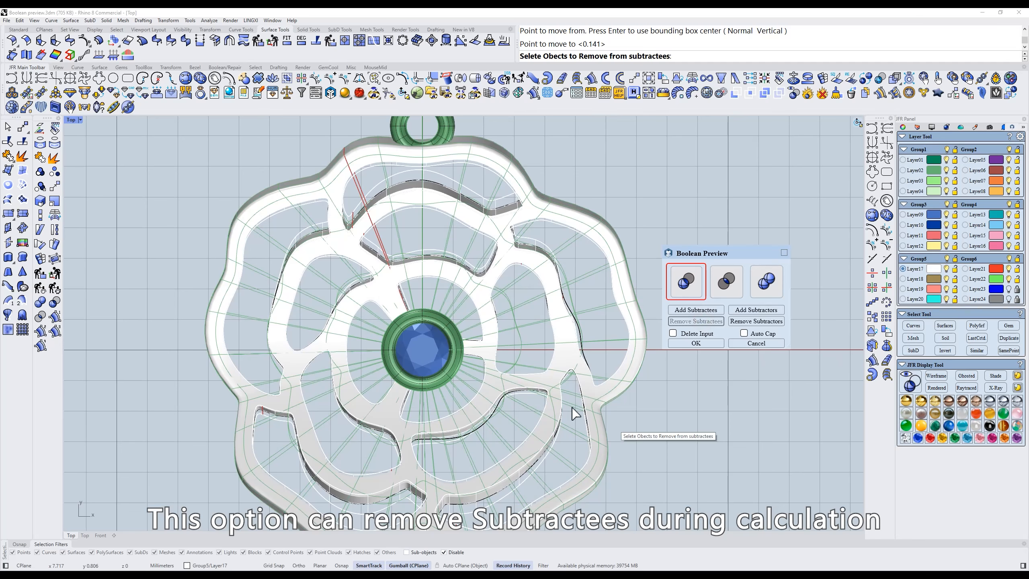
pyautogui.click(518, 327)
pyautogui.press('Return')
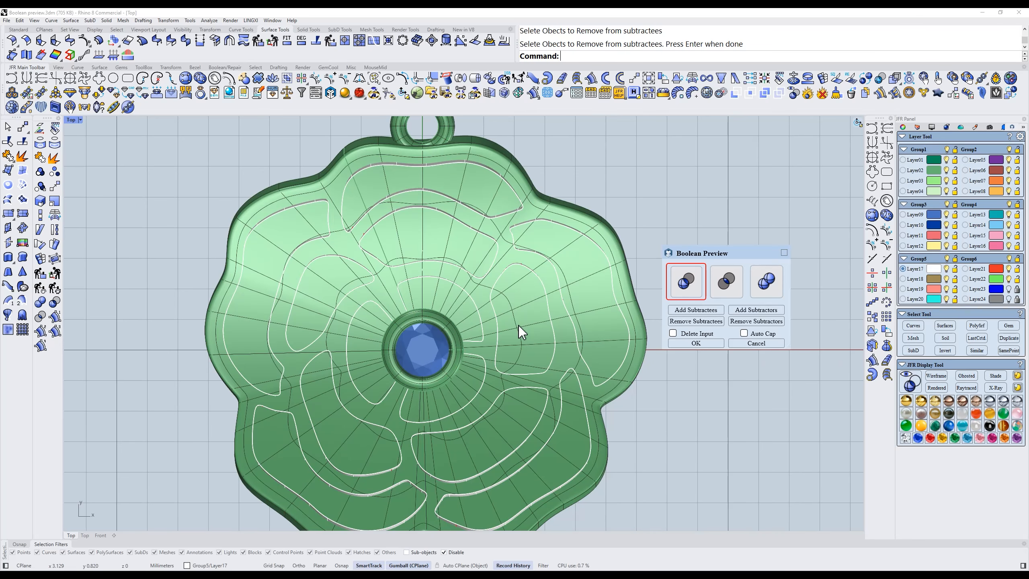
pyautogui.keyDown('ctrl'); pyautogui.keyDown('shift'); pyautogui.moveTo(556, 324); pyautogui.dragTo(525, 322, button='right'); pyautogui.keyUp('shift'); pyautogui.keyUp('ctrl')
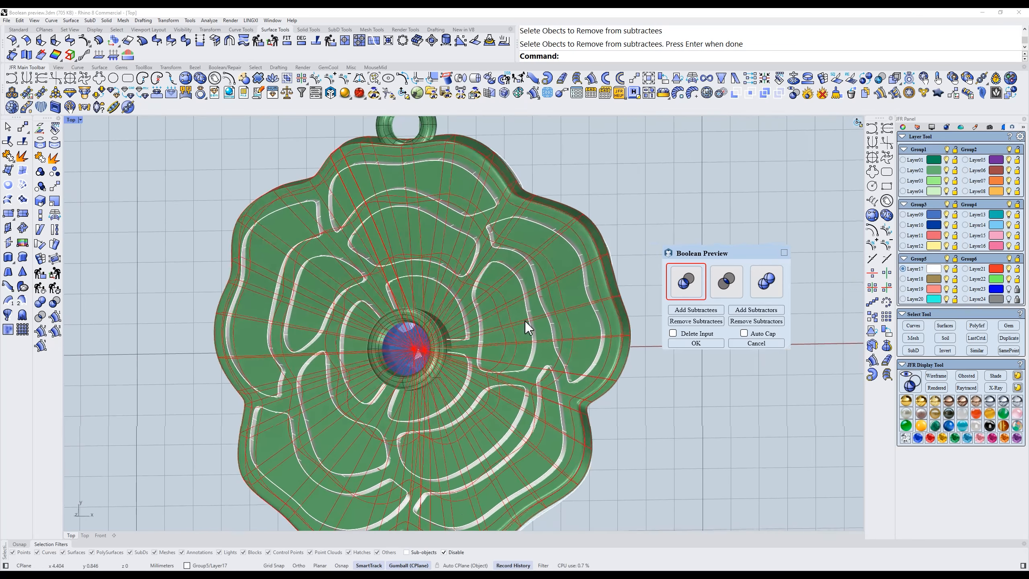
# - Add the rose pendant body back to the Boolean Preview's subtractees
pyautogui.click(696, 311)
pyautogui.click(509, 336)
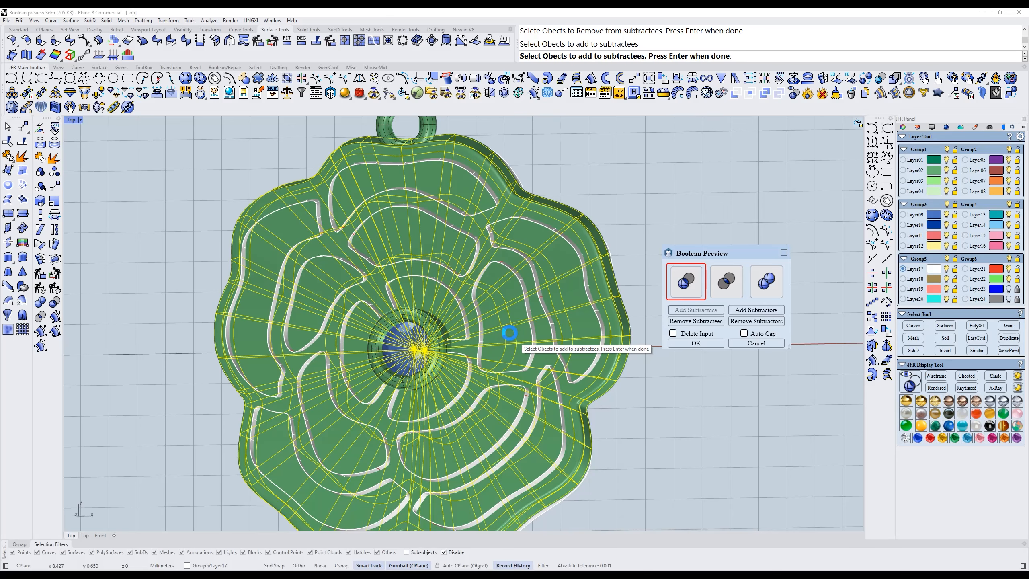
pyautogui.press('Return')
pyautogui.keyDown('ctrl'); pyautogui.keyDown('shift'); pyautogui.moveTo(511, 341); pyautogui.dragTo(543, 336, button='right'); pyautogui.keyUp('shift'); pyautogui.keyUp('ctrl')
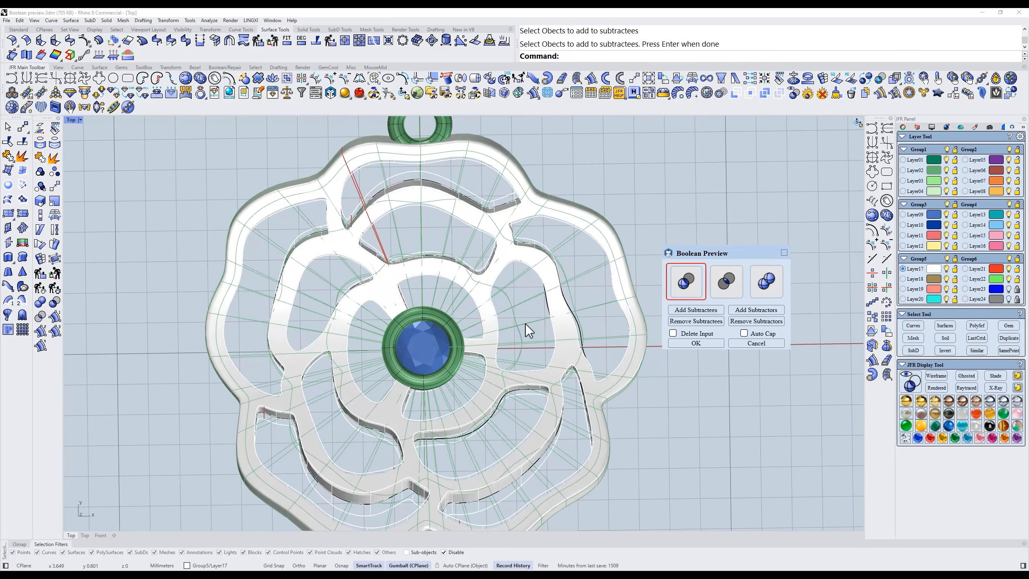
# - Hide the original pendant body so only the preview remains, and restore the Top view
pyautogui.click(518, 309)
pyautogui.write('h')
pyautogui.press('Return')
pyautogui.write('t')
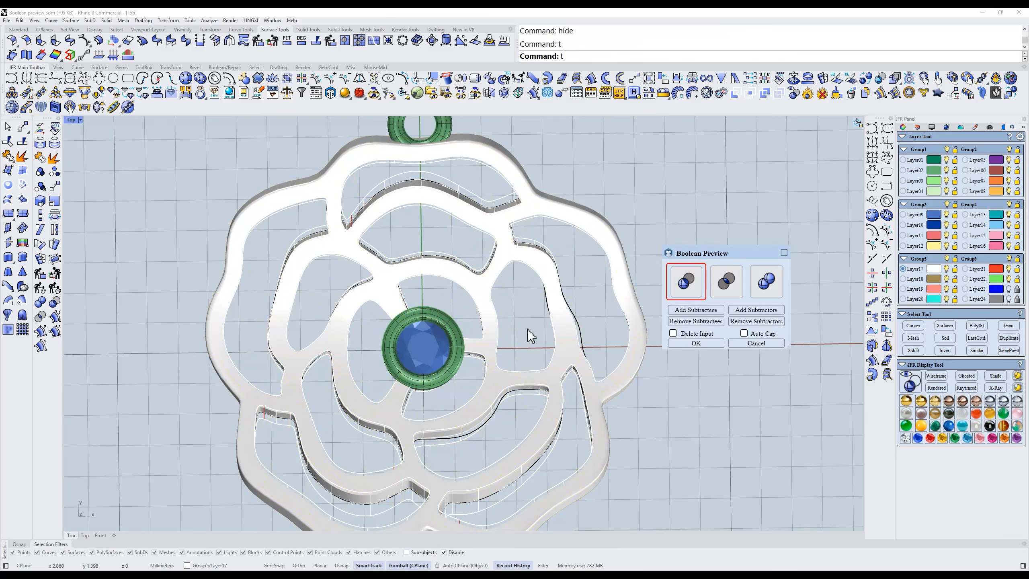
pyautogui.press('Return')
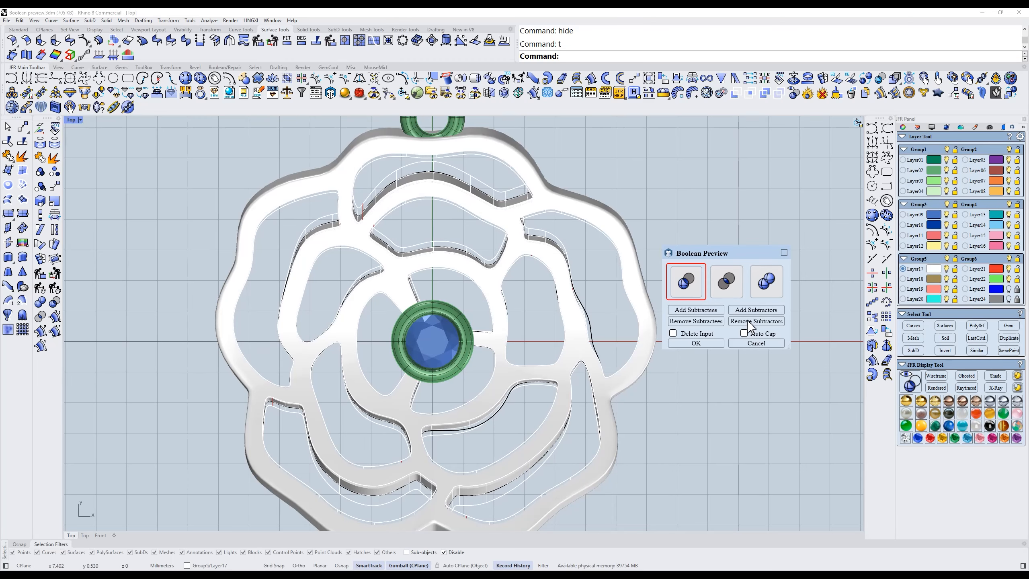
# - Remove the petal cutter directly beside the gem from the Boolean Preview's subtractors
pyautogui.click(747, 321)
pyautogui.click(506, 303)
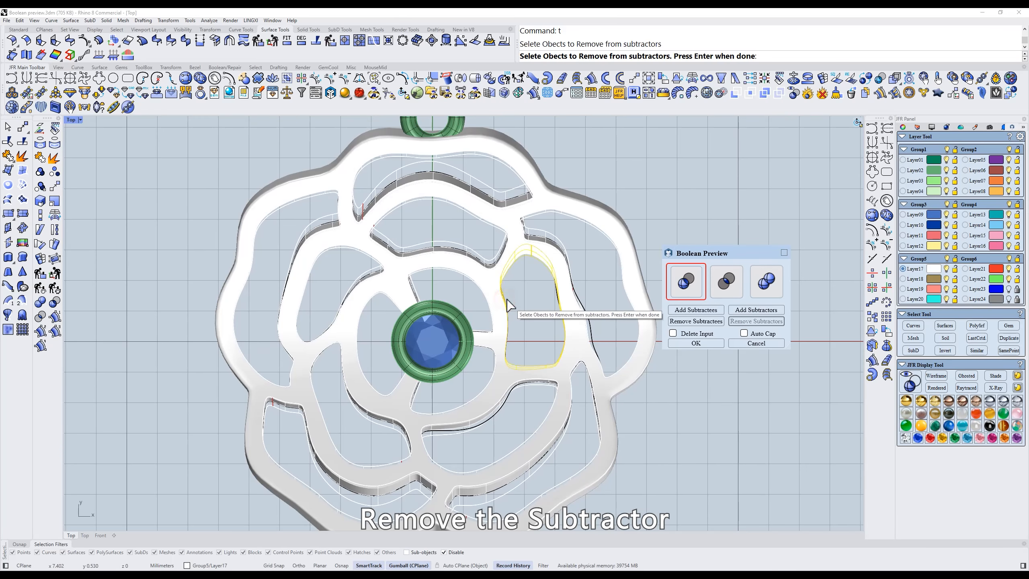
pyautogui.press('Return')
pyautogui.moveTo(569, 320); pyautogui.dragTo(542, 318, button='right')
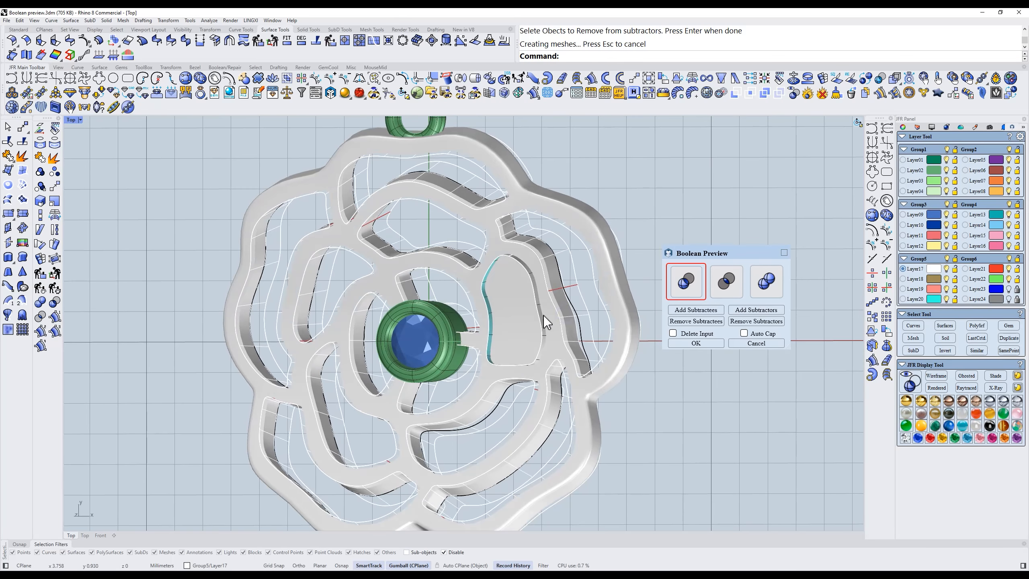
# - Add the petal cutter beside the gem back to the Boolean Preview's subtractors
pyautogui.click(756, 309)
pyautogui.click(506, 283)
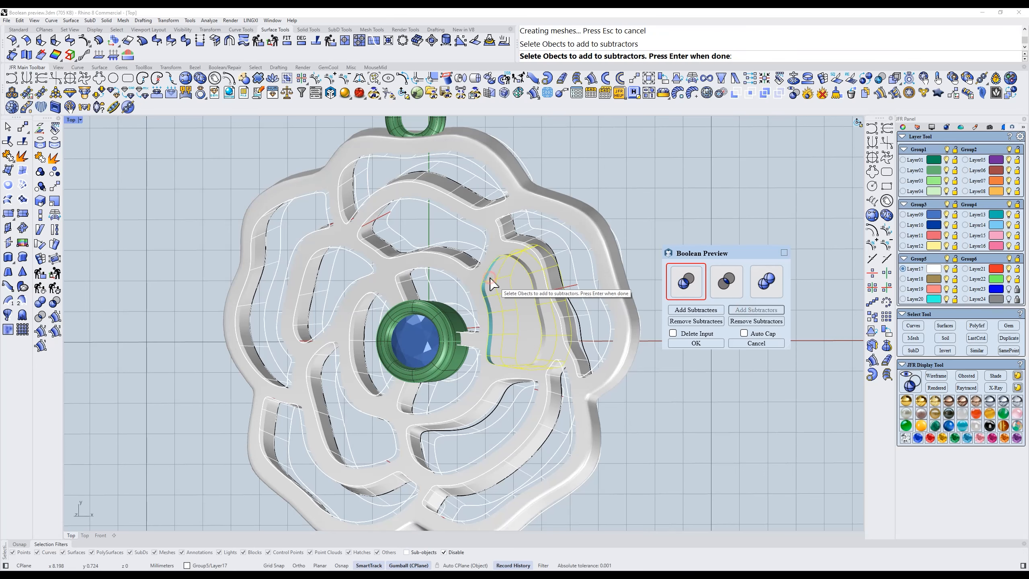
pyautogui.press('Return')
pyautogui.moveTo(506, 283); pyautogui.dragTo(528, 279, button='right')
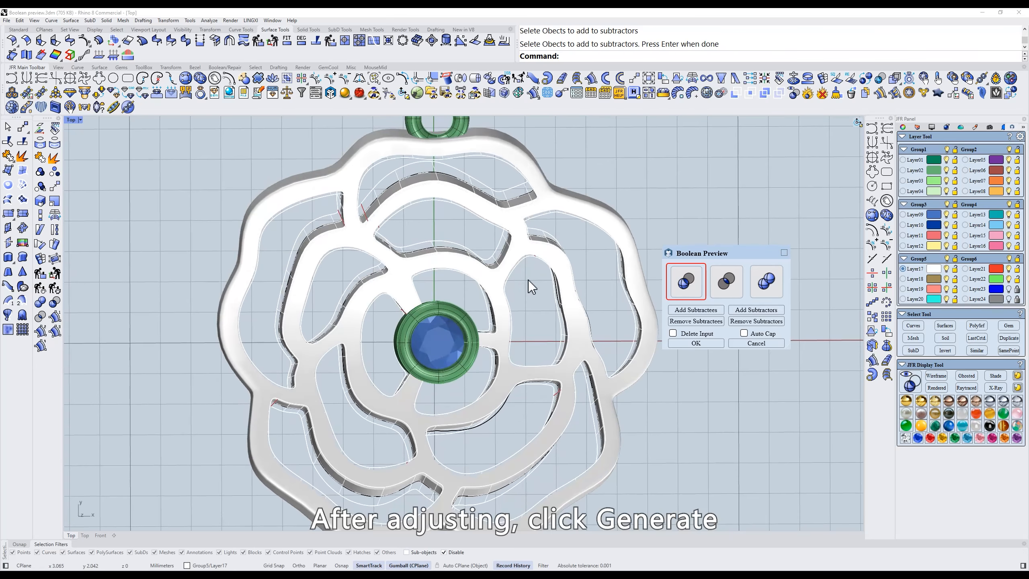
# - Generate the Boolean difference from the preview and restore the Top view
pyautogui.click(701, 342)
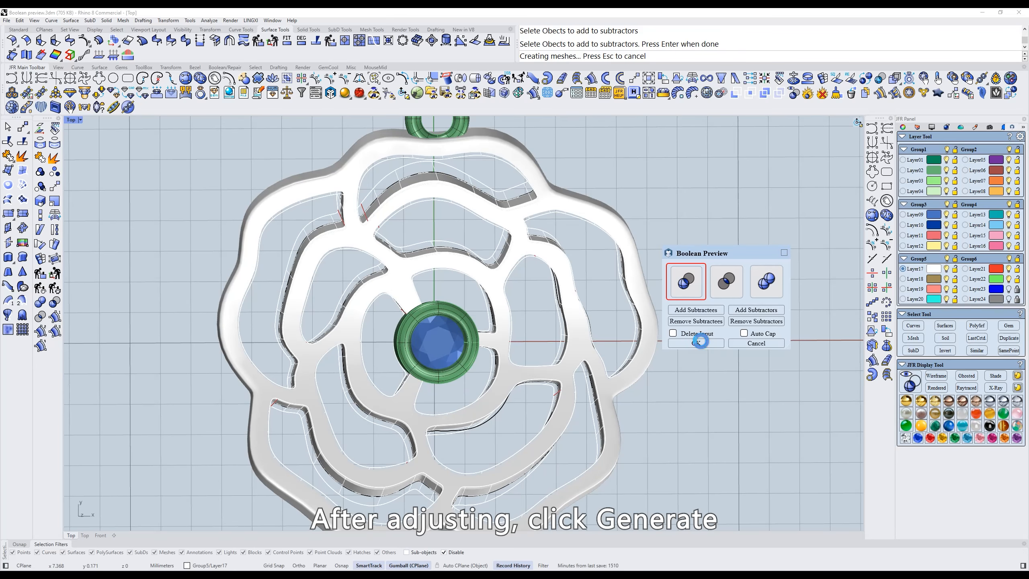
pyautogui.keyDown('ctrl'); pyautogui.keyDown('shift'); pyautogui.moveTo(691, 340); pyautogui.dragTo(615, 331, button='right'); pyautogui.keyUp('shift'); pyautogui.keyUp('ctrl')
pyautogui.write('t')
pyautogui.press('Return')
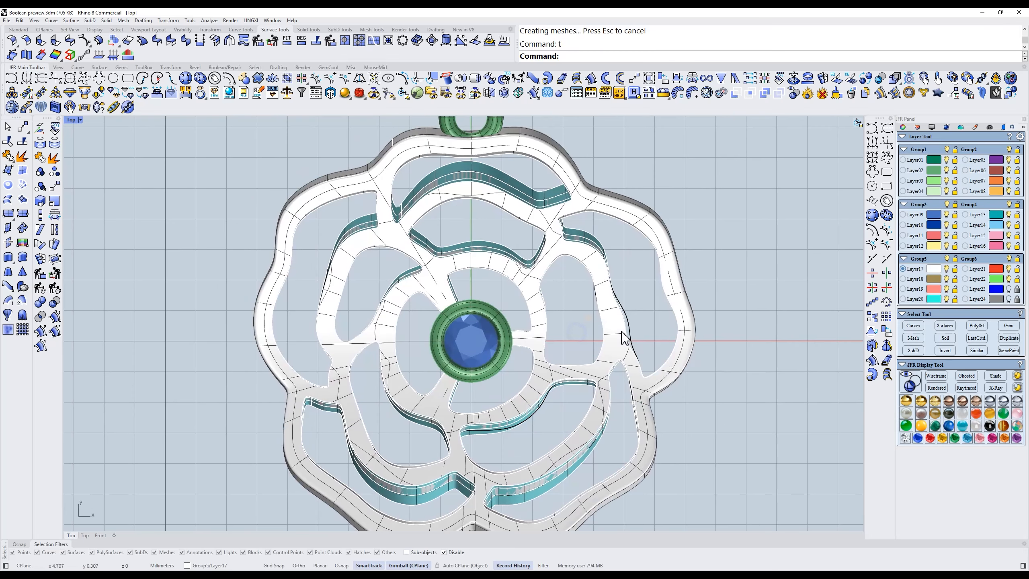
# - Isolate the openwork pendant together with its bezel, gem and bail, hiding the petal curves and cutters
pyautogui.click(578, 252)
pyautogui.keyDown('shift'); pyautogui.click(487, 305); pyautogui.keyUp('shift')
pyautogui.keyDown('shift'); pyautogui.click(483, 322); pyautogui.keyUp('shift')
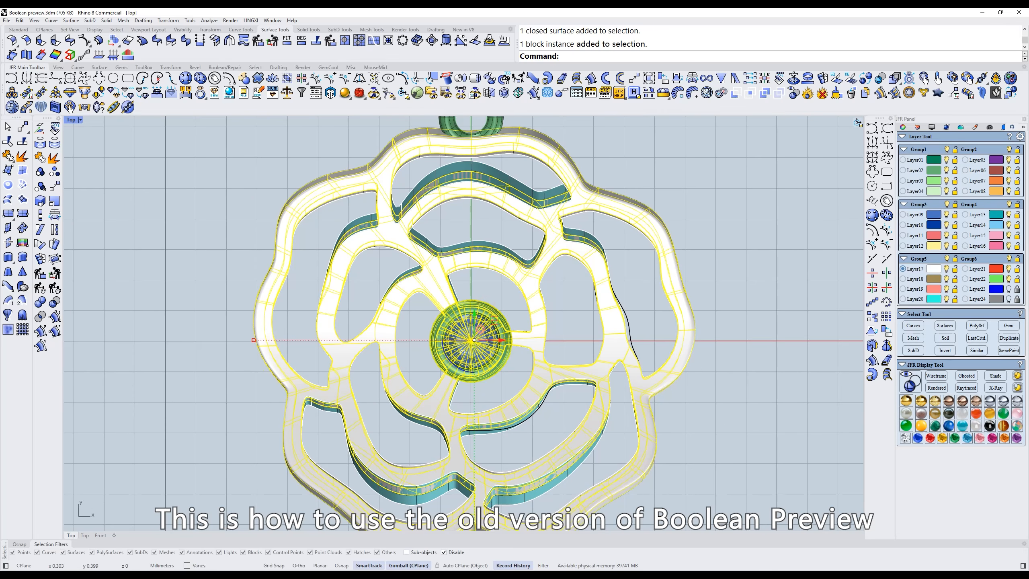
pyautogui.keyDown('shift'); pyautogui.click(494, 120); pyautogui.keyUp('shift')
pyautogui.hotkey('ctrl', 'i')
pyautogui.moveTo(524, 190); pyautogui.dragTo(554, 219, button='right')
pyautogui.click(658, 309)
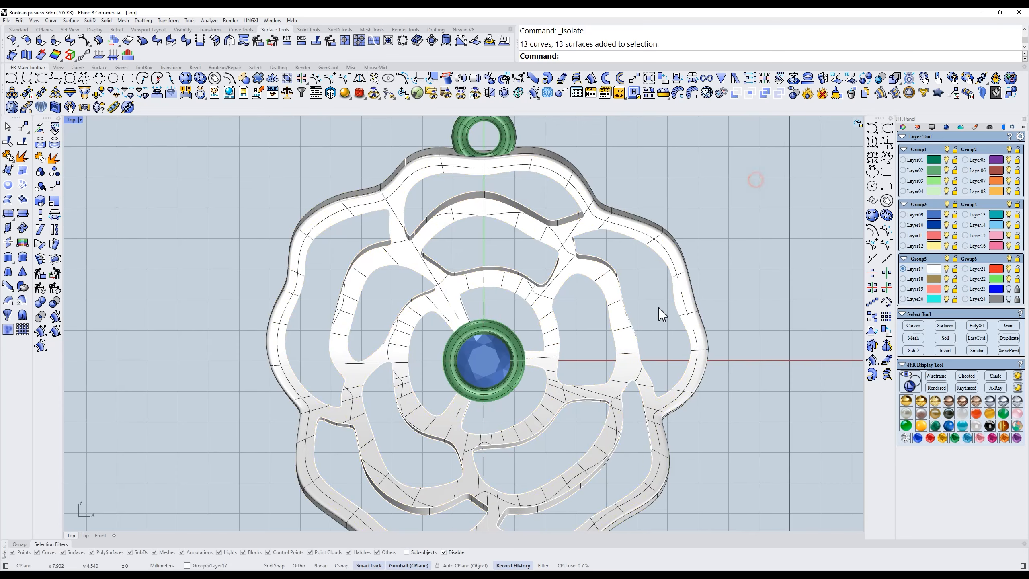
# - Assign the openwork pendant to Layer02 and deselect it
pyautogui.scroll(-4, 657, 310)
pyautogui.click(631, 251)
pyautogui.click(937, 171)
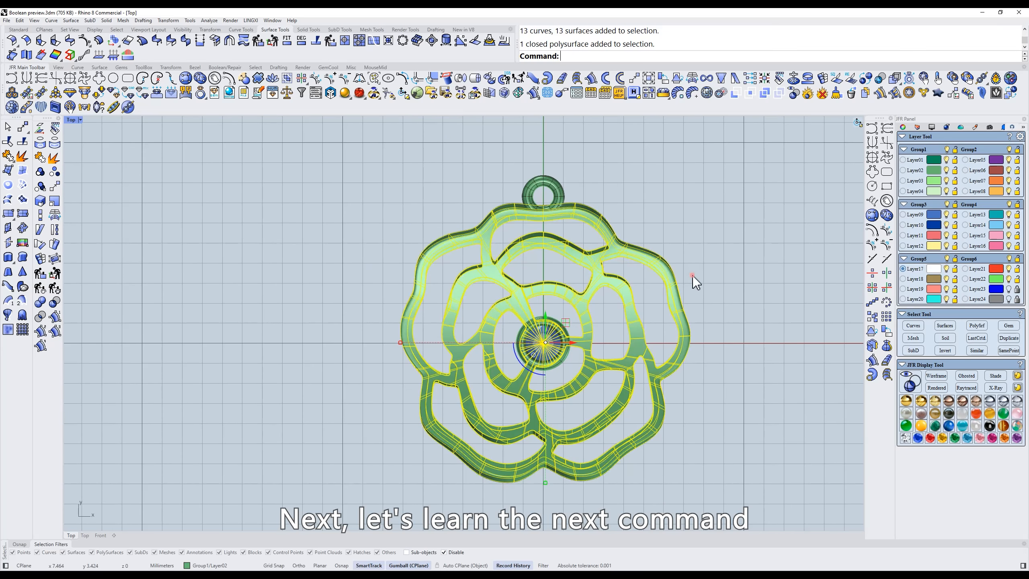
pyautogui.click(692, 276)
pyautogui.scroll(2, 661, 331)
pyautogui.keyDown('ctrl'); pyautogui.keyDown('shift'); pyautogui.moveTo(661, 330); pyautogui.dragTo(659, 295, button='right'); pyautogui.keyUp('shift'); pyautogui.keyUp('ctrl')
pyautogui.write('d')
pyautogui.press('space')
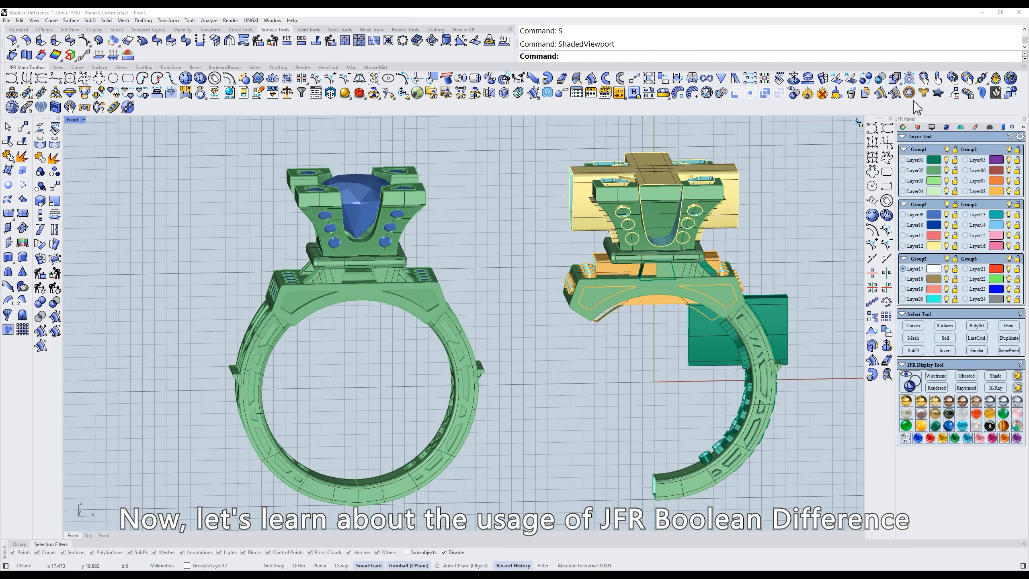
# - Locate JFR Boolean Difference among the Boolean tools and examine the finished ring up close
pyautogui.click(896, 81)
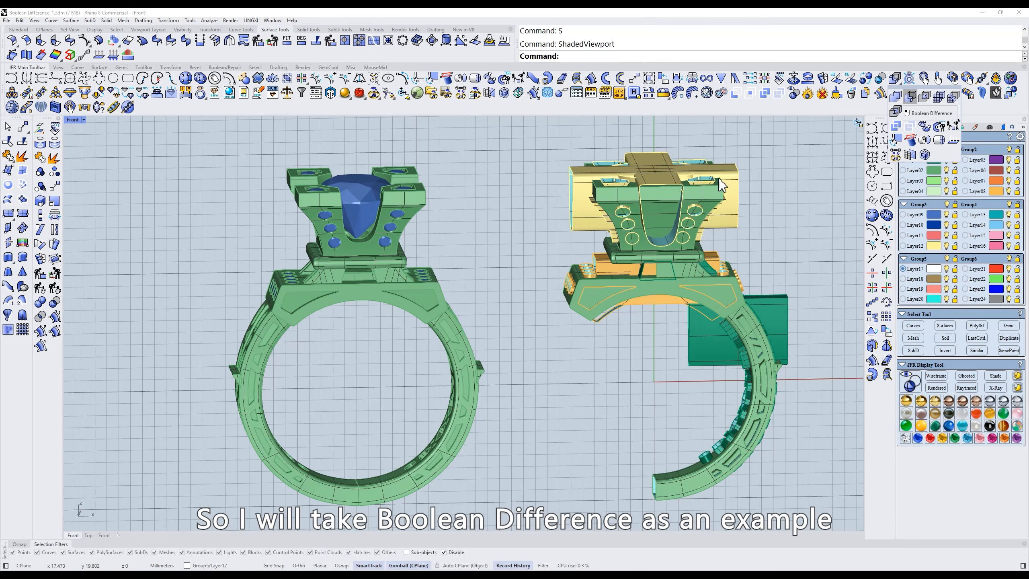
pyautogui.keyDown('ctrl'); pyautogui.keyDown('shift'); pyautogui.moveTo(500, 242); pyautogui.dragTo(388, 342, button='right'); pyautogui.keyUp('shift'); pyautogui.keyUp('ctrl')
pyautogui.scroll(5, 447, 265)
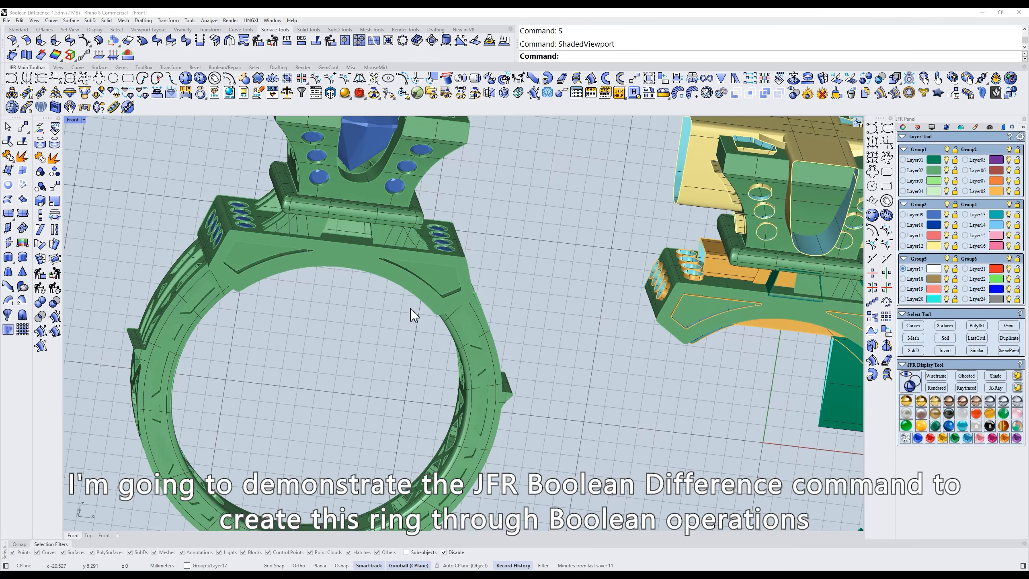
# - Hide the finished ring with its gems, keeping only the uncut ring parts and their cutters in view
pyautogui.write('f')
pyautogui.press('Return')
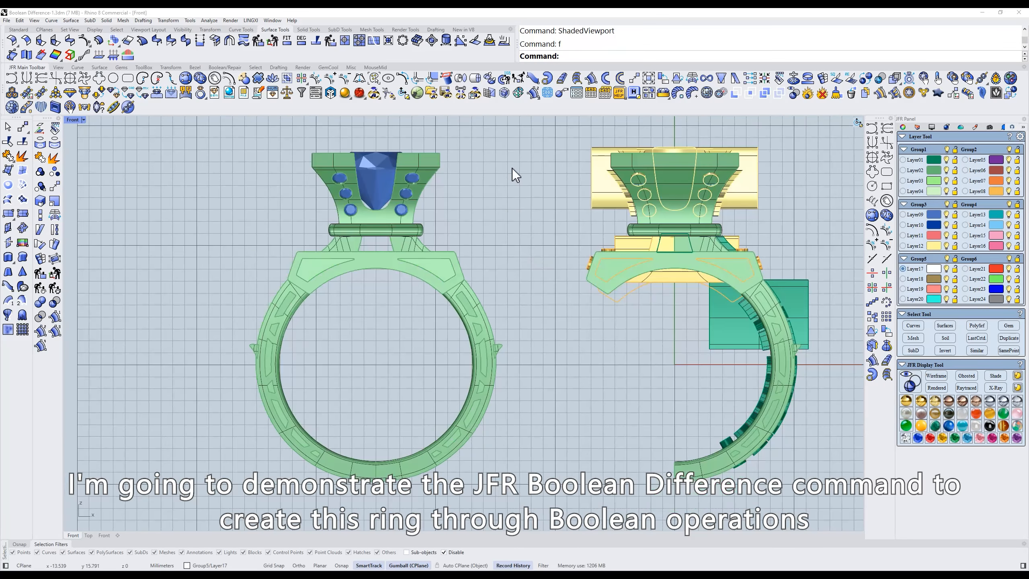
pyautogui.moveTo(541, 140); pyautogui.dragTo(198, 498)
pyautogui.write('h')
pyautogui.press('Return')
pyautogui.moveTo(694, 252); pyautogui.dragTo(530, 230, button='right')
pyautogui.scroll(6, 575, 239)
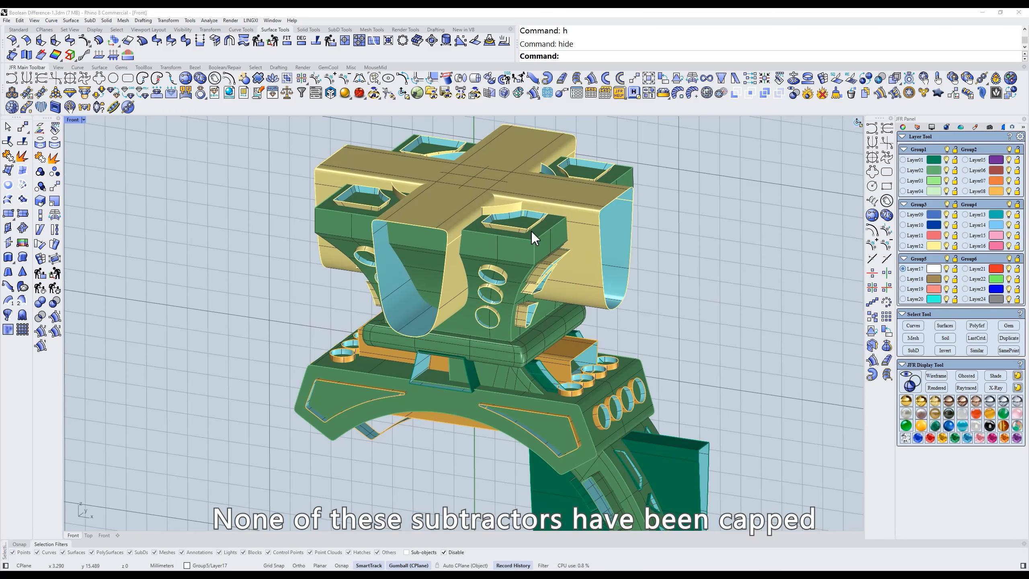
# - Isolate the prong notch cutters and shank cutters to examine their uncapped ends, and undo the isolation
pyautogui.keyDown('ctrl'); pyautogui.keyDown('shift'); pyautogui.moveTo(577, 320); pyautogui.dragTo(548, 314, button='right'); pyautogui.keyUp('shift'); pyautogui.keyUp('ctrl')
pyautogui.click(523, 268)
pyautogui.moveTo(604, 465); pyautogui.dragTo(610, 435, button='right')
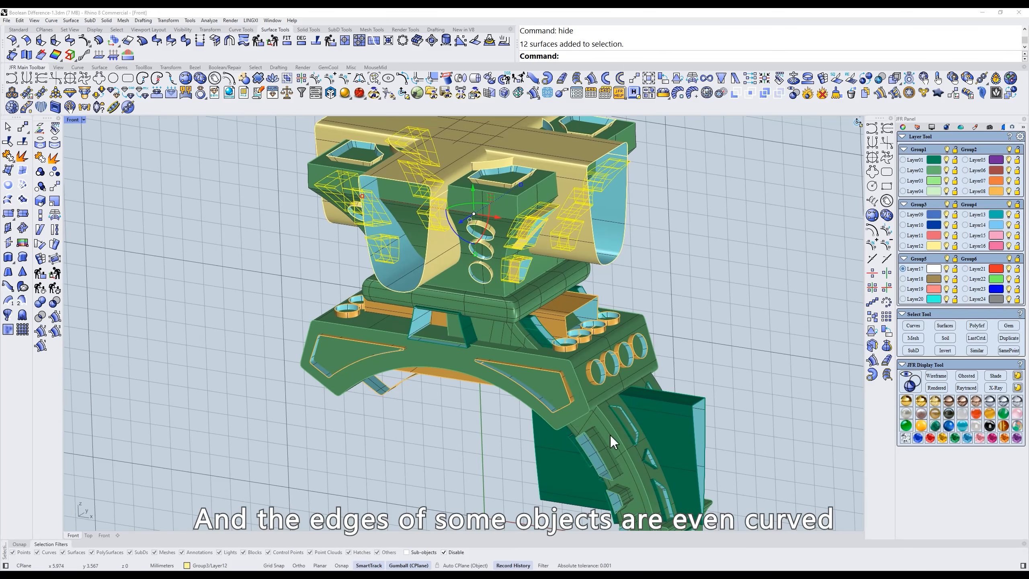
pyautogui.keyDown('shift'); pyautogui.click(625, 415); pyautogui.keyUp('shift')
pyautogui.hotkey('ctrl', 'i')
pyautogui.click(664, 299)
pyautogui.keyDown('ctrl'); pyautogui.keyDown('shift'); pyautogui.moveTo(444, 241); pyautogui.dragTo(589, 405, button='right'); pyautogui.keyUp('shift'); pyautogui.keyUp('ctrl')
pyautogui.keyDown('ctrl'); pyautogui.keyDown('shift'); pyautogui.moveTo(623, 437); pyautogui.dragTo(646, 356, button='right'); pyautogui.keyUp('shift'); pyautogui.keyUp('ctrl')
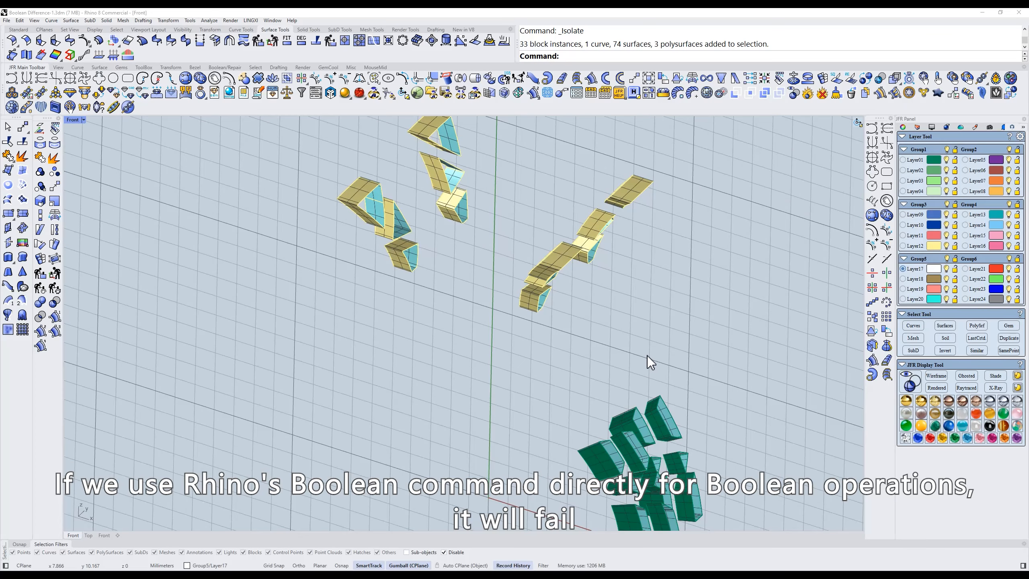
pyautogui.hotkey('ctrl', 'z')
pyautogui.keyDown('ctrl'); pyautogui.keyDown('shift'); pyautogui.moveTo(648, 356); pyautogui.dragTo(641, 325, button='right'); pyautogui.keyUp('shift'); pyautogui.keyUp('ctrl')
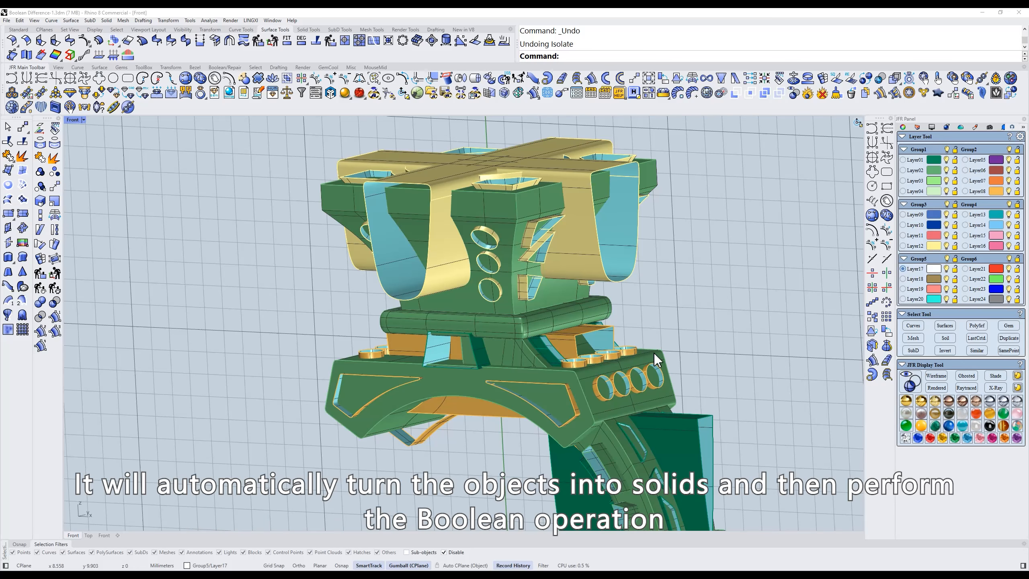
pyautogui.keyDown('ctrl'); pyautogui.keyDown('shift'); pyautogui.moveTo(624, 315); pyautogui.dragTo(563, 269, button='right'); pyautogui.keyUp('shift'); pyautogui.keyUp('ctrl')
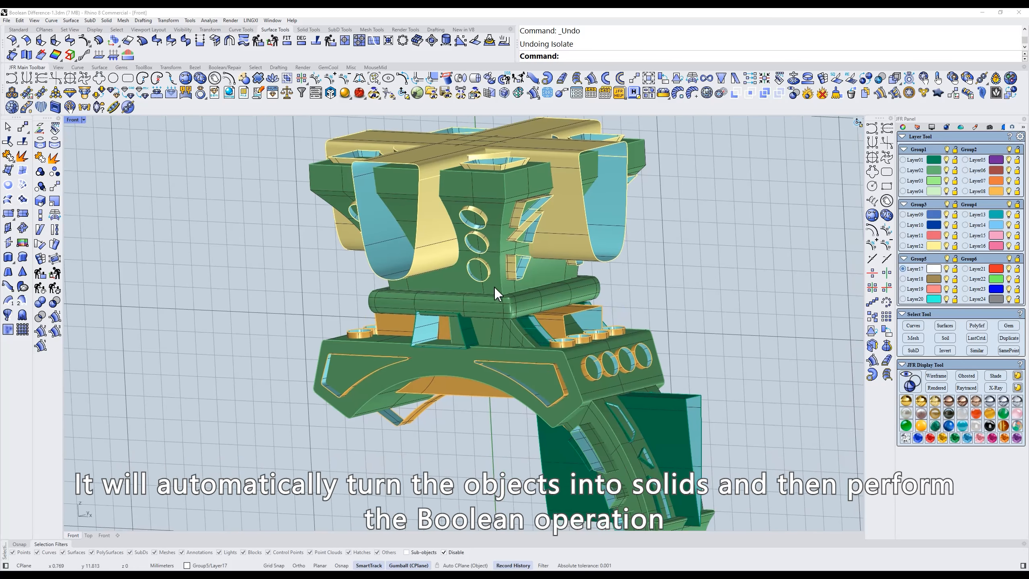
# - Subtract all Layer12 cutters from the prong head and the rounded plate beneath it with JFR Boolean Difference, deleting the inputs
pyautogui.click(453, 290)
pyautogui.click(475, 305)
pyautogui.click(693, 279)
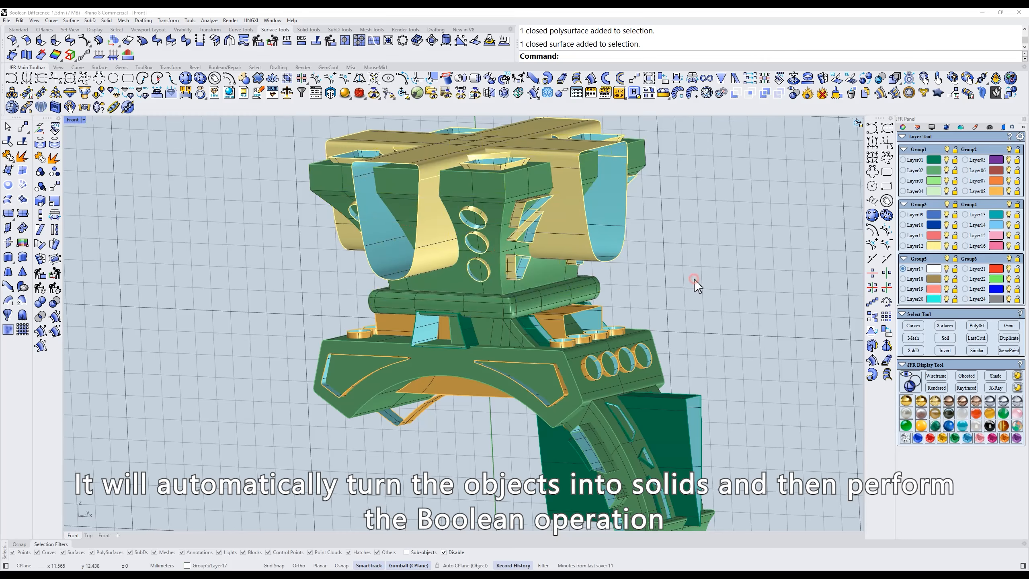
pyautogui.write('f')
pyautogui.press('Return')
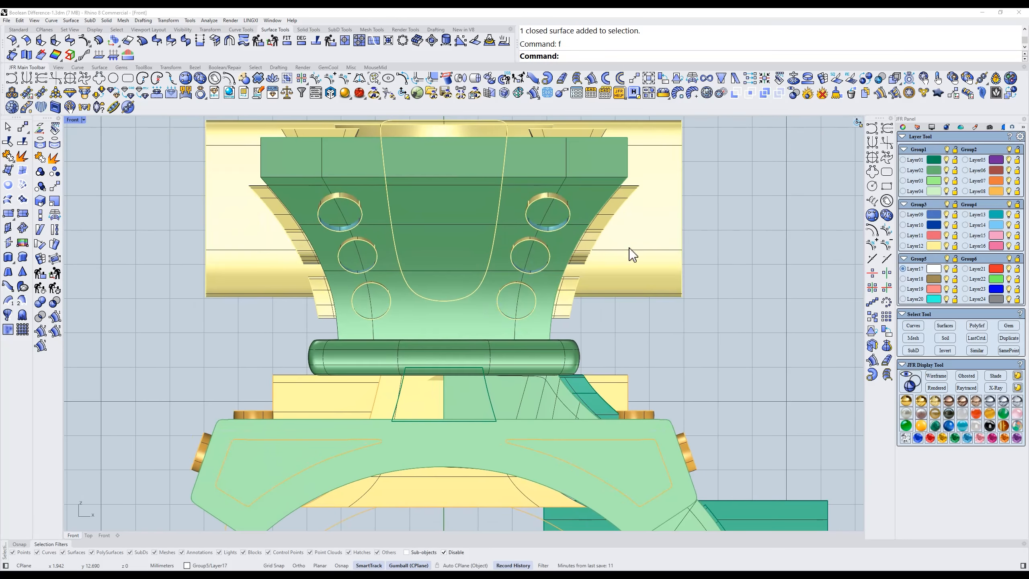
pyautogui.click(894, 76)
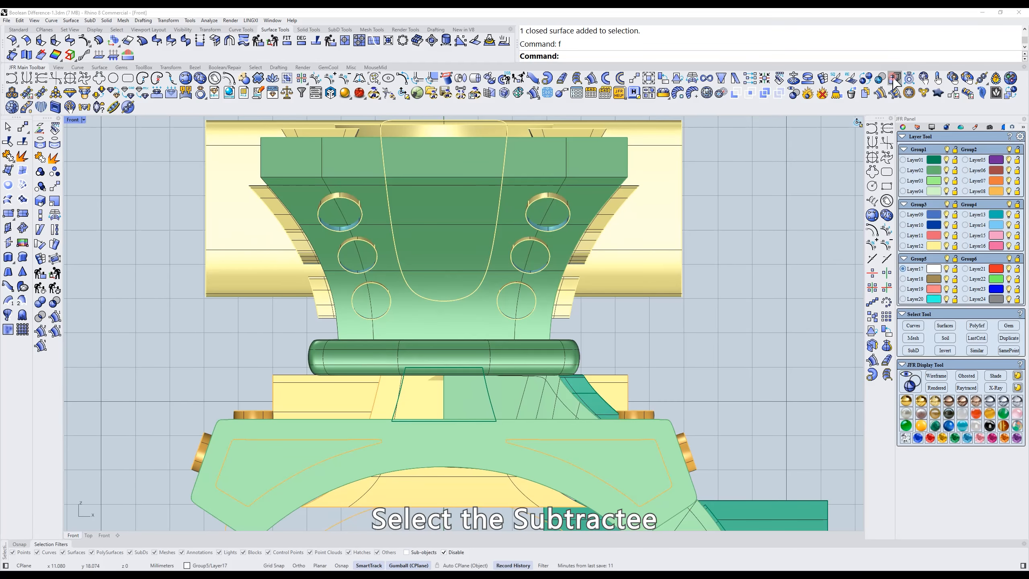
pyautogui.click(469, 312)
pyautogui.click(478, 348)
pyautogui.scroll(-2, 477, 349)
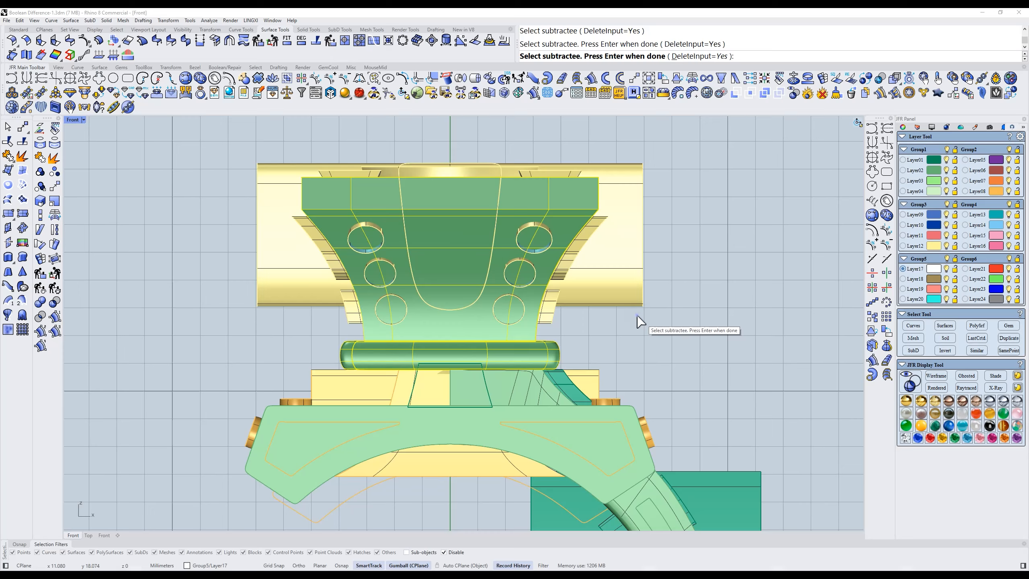
pyautogui.press('Return')
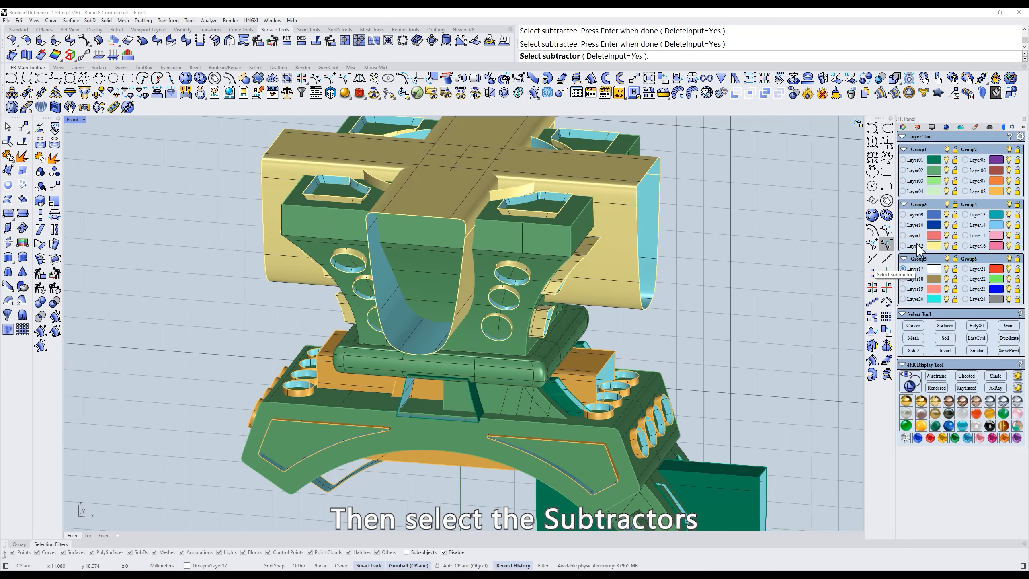
pyautogui.rightClick(931, 246)
pyautogui.moveTo(566, 275); pyautogui.dragTo(584, 201, button='right')
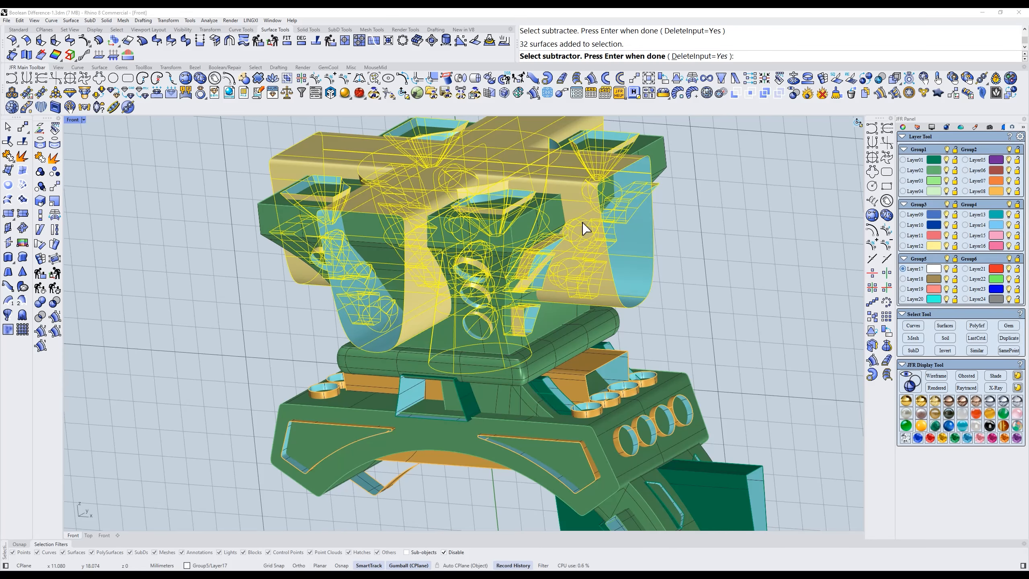
pyautogui.press('Return')
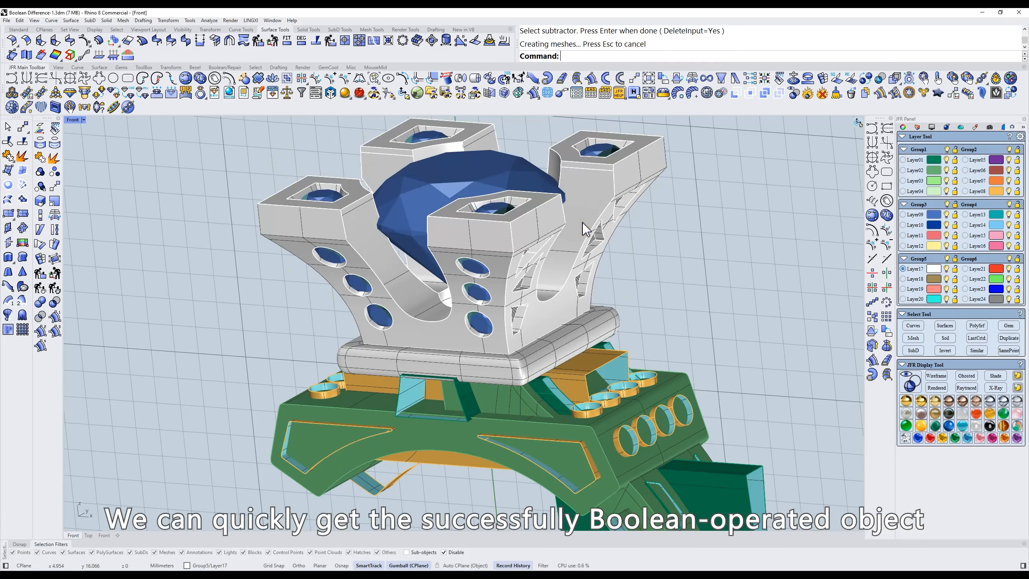
pyautogui.moveTo(607, 229); pyautogui.dragTo(558, 259, button='right')
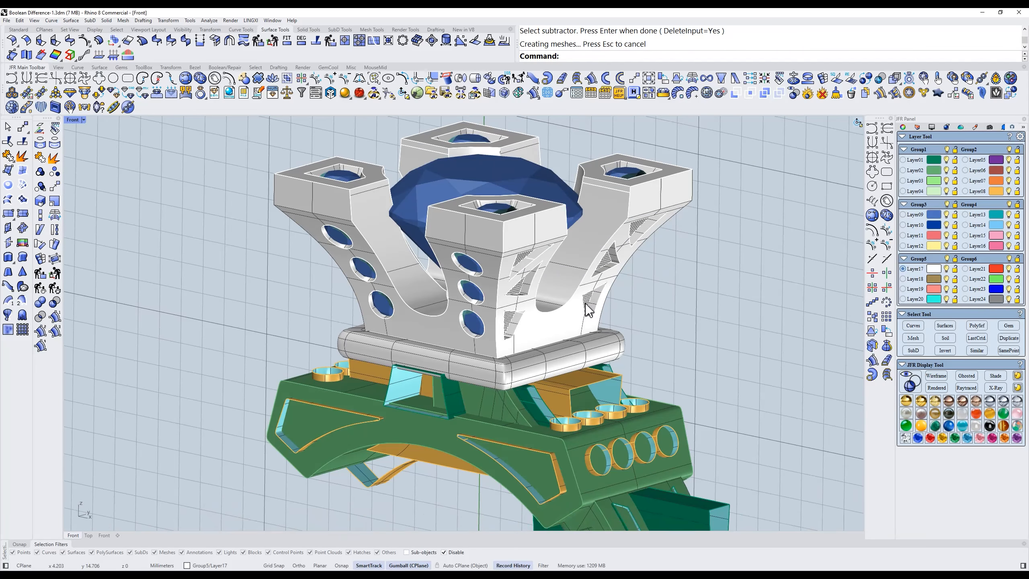
# - Assign the cut prong head and its rounded plate to Layer02 and deselect them
pyautogui.click(568, 323)
pyautogui.keyDown('shift'); pyautogui.click(569, 347); pyautogui.keyUp('shift')
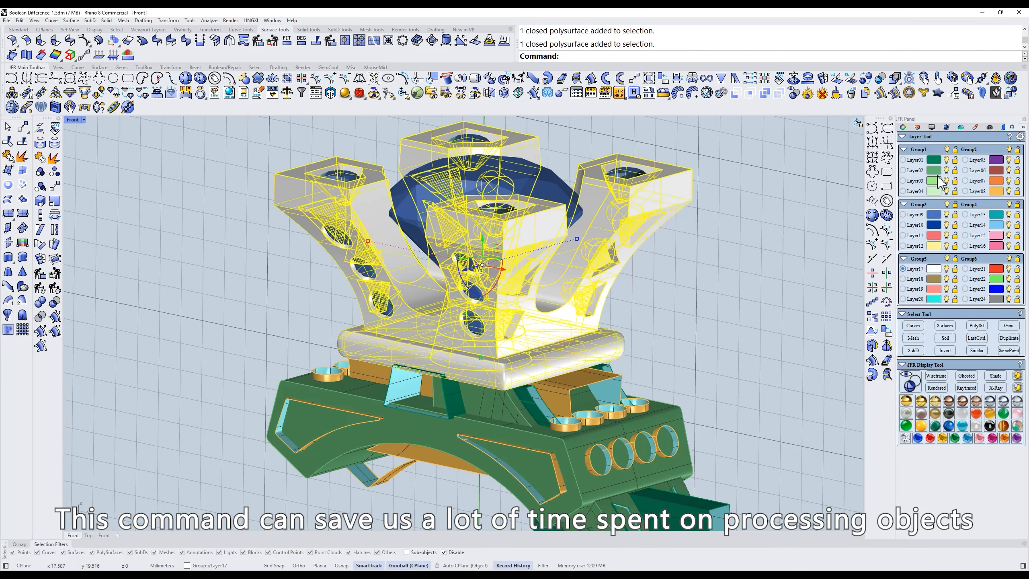
pyautogui.click(921, 173)
pyautogui.click(742, 294)
# - Subtract all Layer08 cutters from the shoulder plate and the half shank with JFR Boolean Difference
pyautogui.keyDown('shift'); pyautogui.moveTo(641, 378); pyautogui.dragTo(420, 384, button='right'); pyautogui.keyUp('shift')
pyautogui.scroll(3, 445, 382)
pyautogui.click(483, 319)
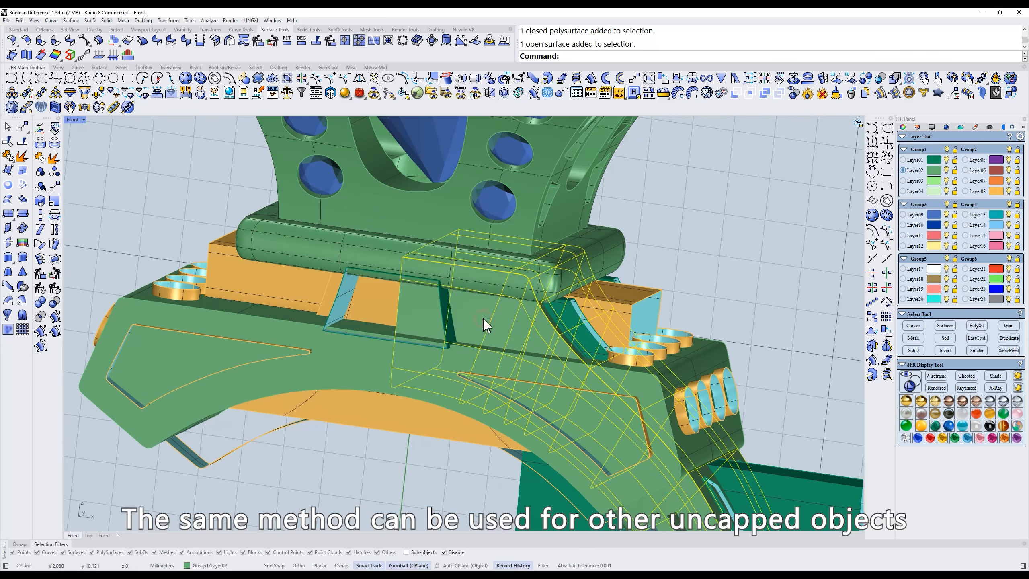
pyautogui.click(326, 381)
pyautogui.moveTo(447, 365); pyautogui.dragTo(412, 360, button='right')
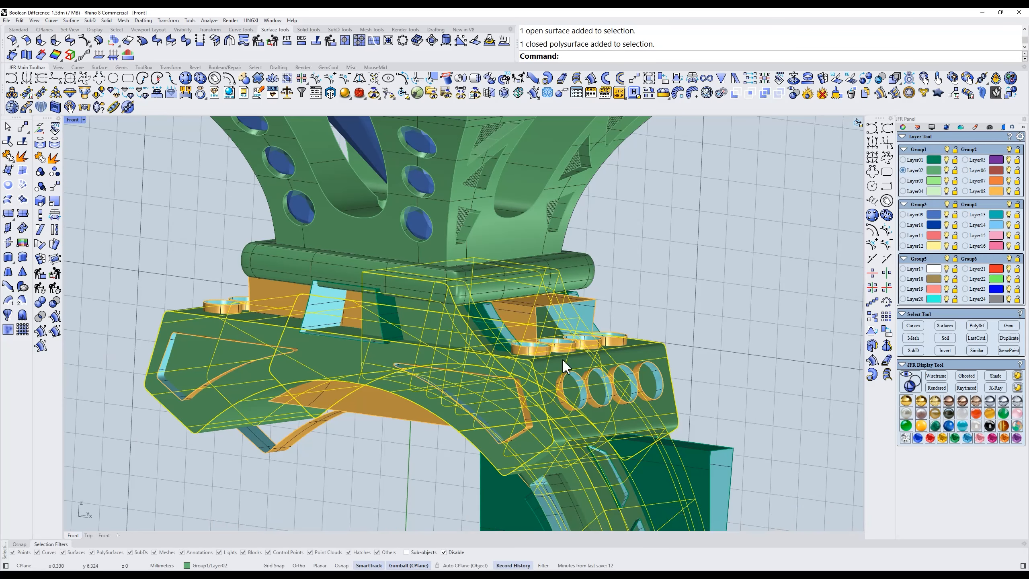
pyautogui.click(895, 79)
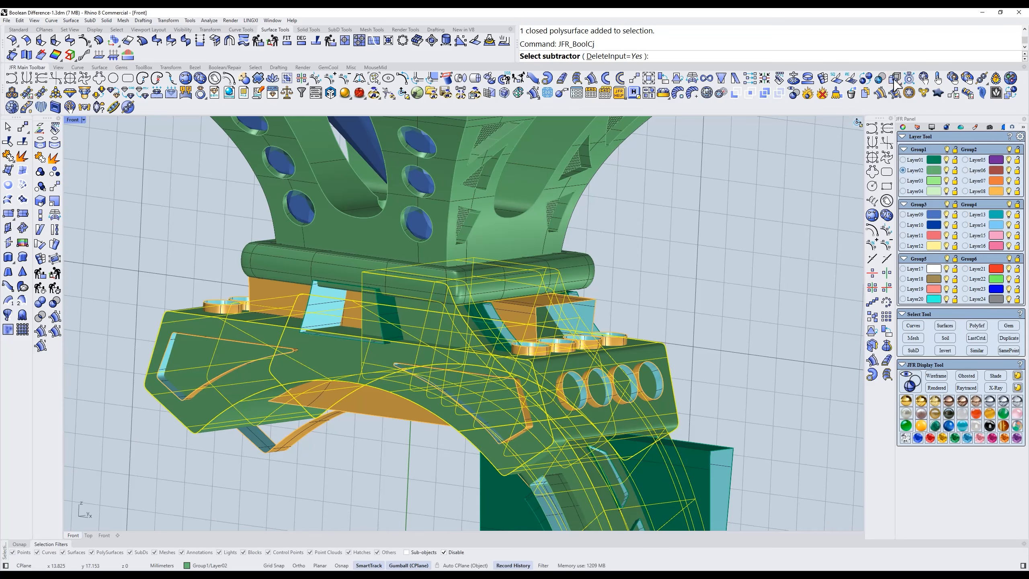
pyautogui.rightClick(995, 195)
pyautogui.moveTo(688, 320); pyautogui.dragTo(729, 242, button='right')
pyautogui.rightClick(729, 242)
# - Examine the gem seats and recesses cut into the shoulder plate from the front and at an angle
pyautogui.moveTo(426, 384); pyautogui.dragTo(518, 358, button='right')
pyautogui.scroll(4, 430, 379)
pyautogui.write('f')
pyautogui.press('Return')
pyautogui.moveTo(583, 322)
pyautogui.mouseDown(button='right')
pyautogui.moveTo(615, 328)
pyautogui.moveTo(608, 291)
pyautogui.moveTo(584, 336)
pyautogui.mouseUp(button='right')
pyautogui.click(604, 290)
pyautogui.press('Escape')
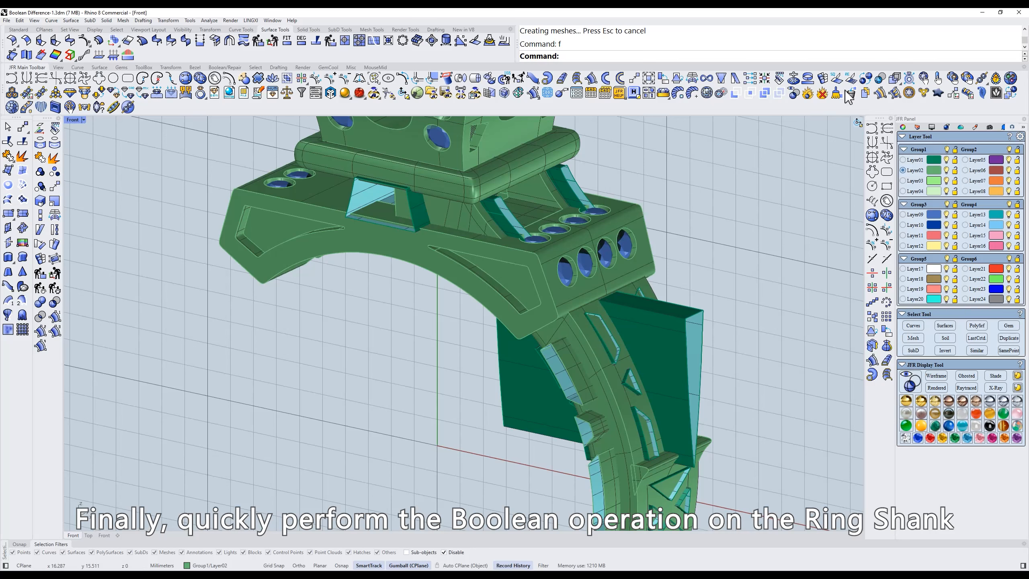
# - Subtract all Layer01 cutters from the half shank with JFR Boolean Difference, deleting the inputs
pyautogui.click(895, 79)
pyautogui.click(593, 339)
pyautogui.press('Return')
pyautogui.click(933, 161)
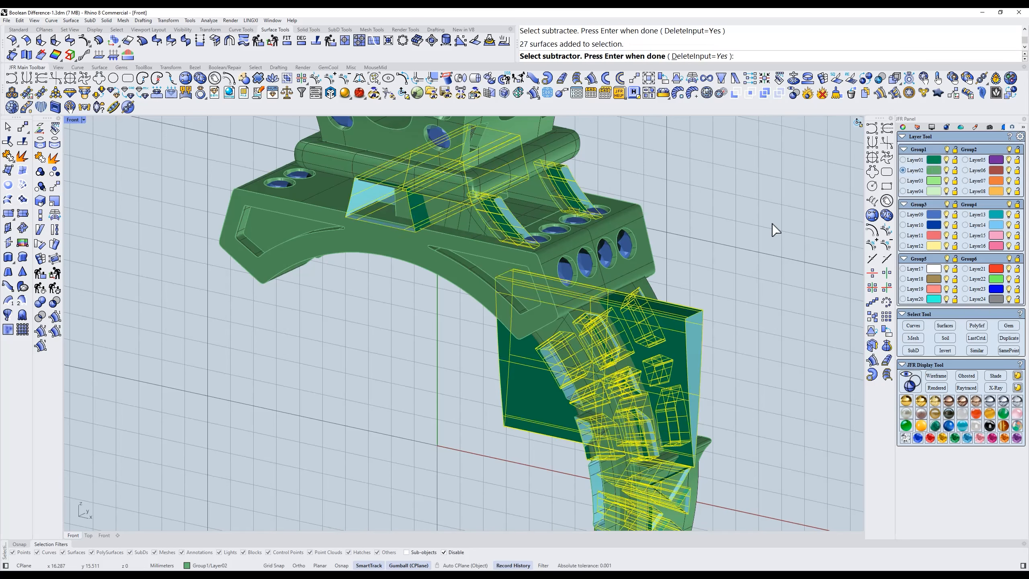
pyautogui.press('Return')
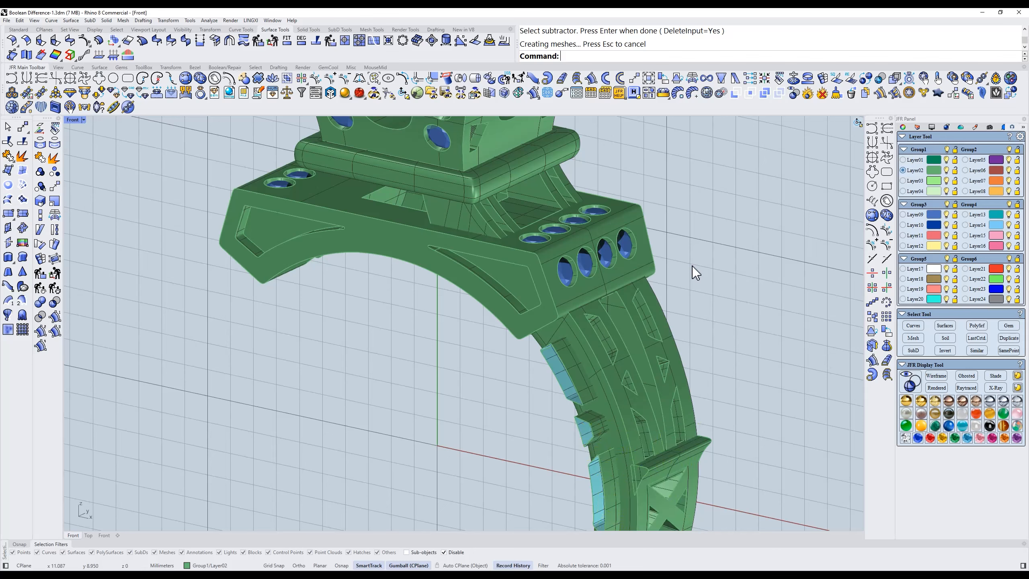
# - Subtract the remaining block cutters along the side of the half shank with JFR Boolean Difference
pyautogui.click(574, 369)
pyautogui.moveTo(574, 368); pyautogui.dragTo(685, 325, button='right')
pyautogui.click(692, 317)
pyautogui.click(882, 92)
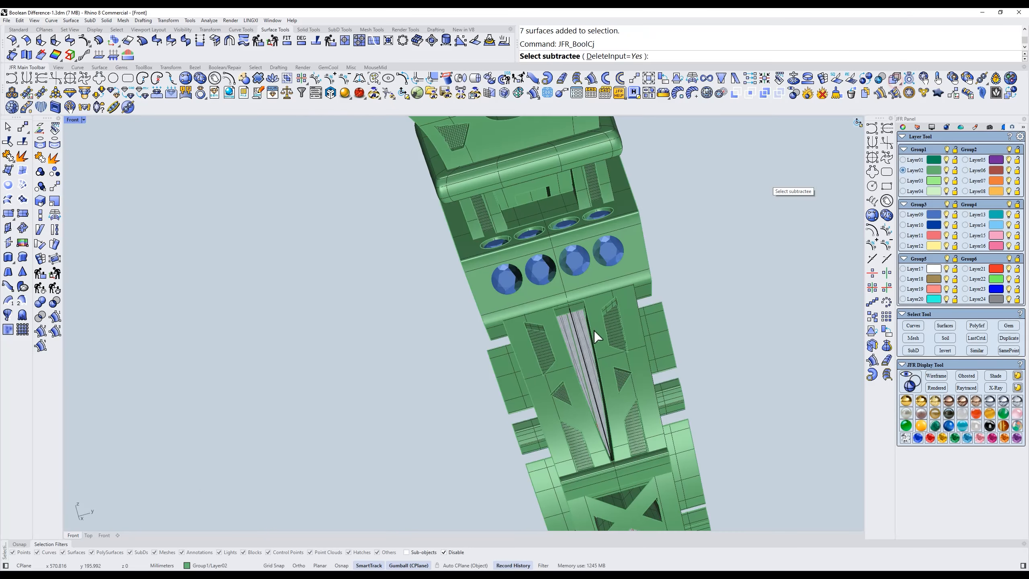
pyautogui.click(590, 349)
pyautogui.press('Return')
pyautogui.click(659, 349)
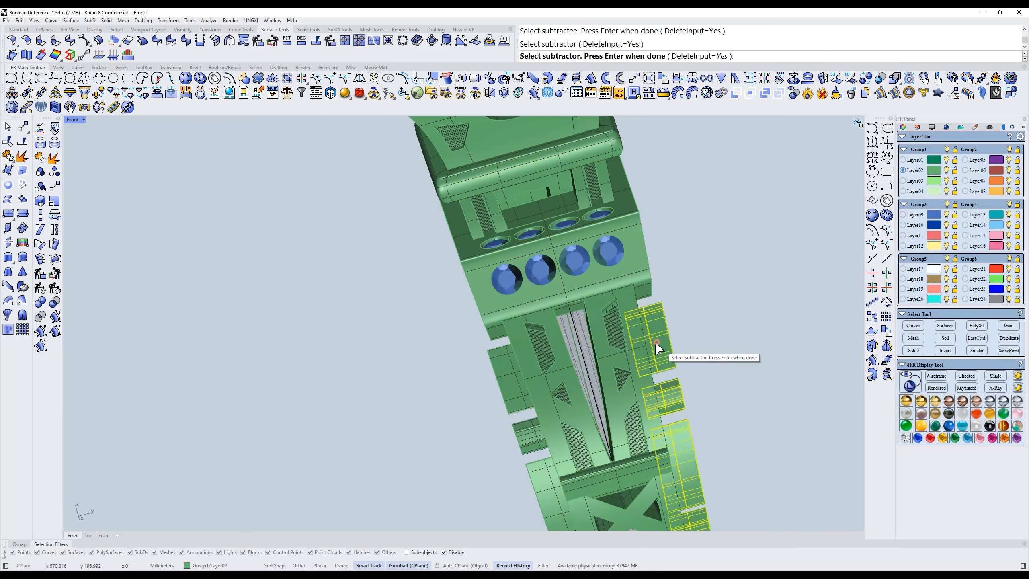
pyautogui.press('Return')
# - Mirror the cut half shank across the ring's vertical centre axis in the Front view to complete the band
pyautogui.moveTo(507, 368); pyautogui.dragTo(448, 380, button='right')
pyautogui.write('f')
pyautogui.press('Return')
pyautogui.moveTo(611, 338); pyautogui.dragTo(545, 325)
pyautogui.click(887, 273)
pyautogui.moveTo(620, 290); pyautogui.dragTo(723, 285, button='right')
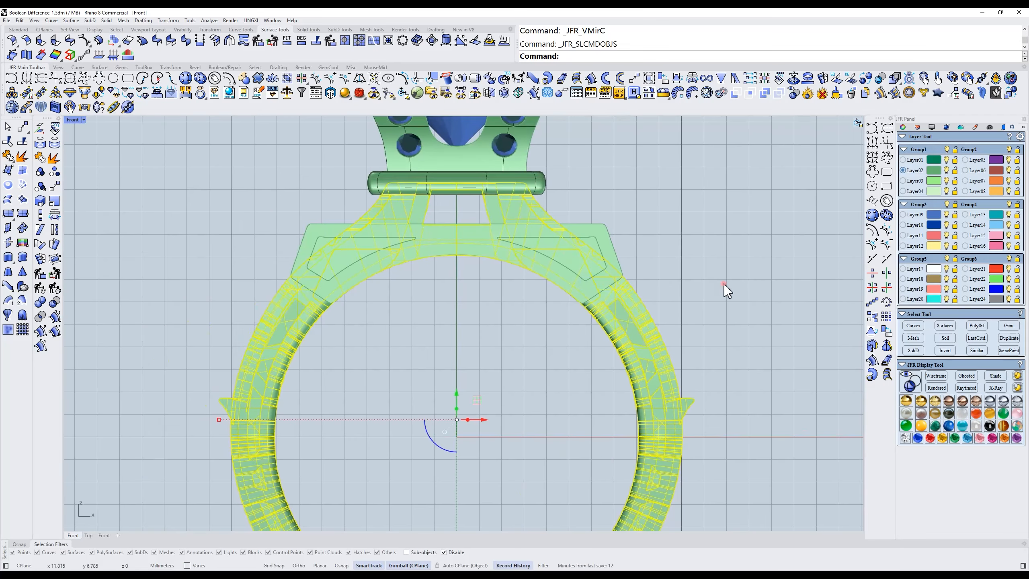
pyautogui.click(723, 283)
pyautogui.scroll(-4, 664, 281)
pyautogui.keyDown('ctrl'); pyautogui.keyDown('shift'); pyautogui.moveTo(659, 282); pyautogui.dragTo(692, 282, button='right'); pyautogui.keyUp('shift'); pyautogui.keyUp('ctrl')
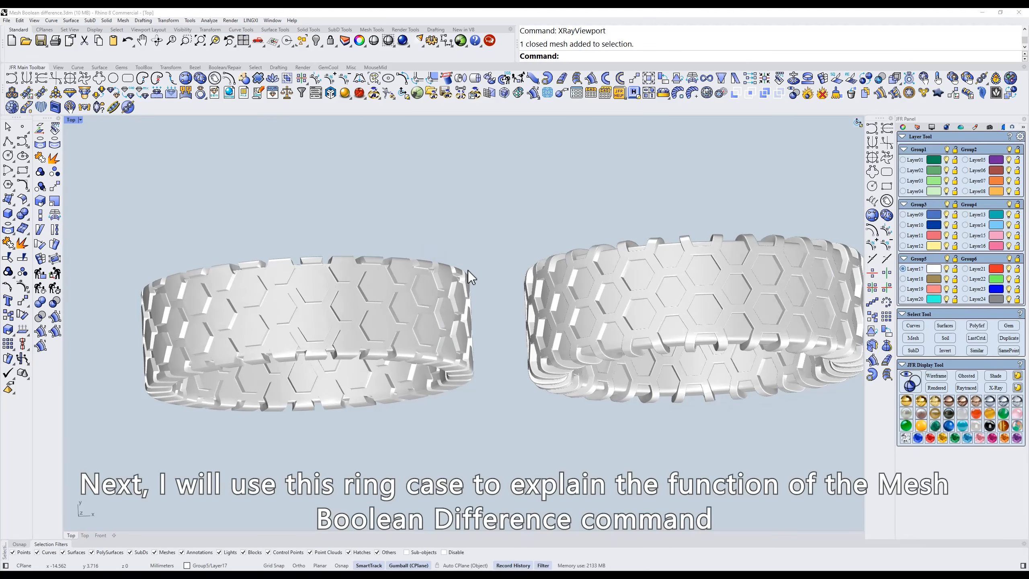
# - Locate Mesh Boolean Difference among the Boolean tools for the honeycomb ring example
pyautogui.moveTo(477, 233); pyautogui.dragTo(420, 440)
pyautogui.click(434, 459)
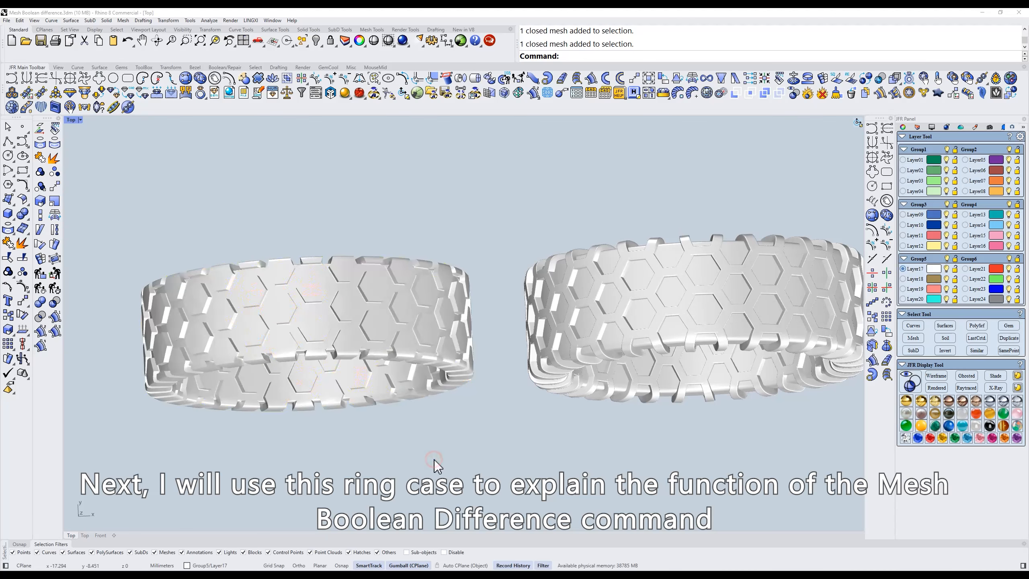
pyautogui.click(898, 83)
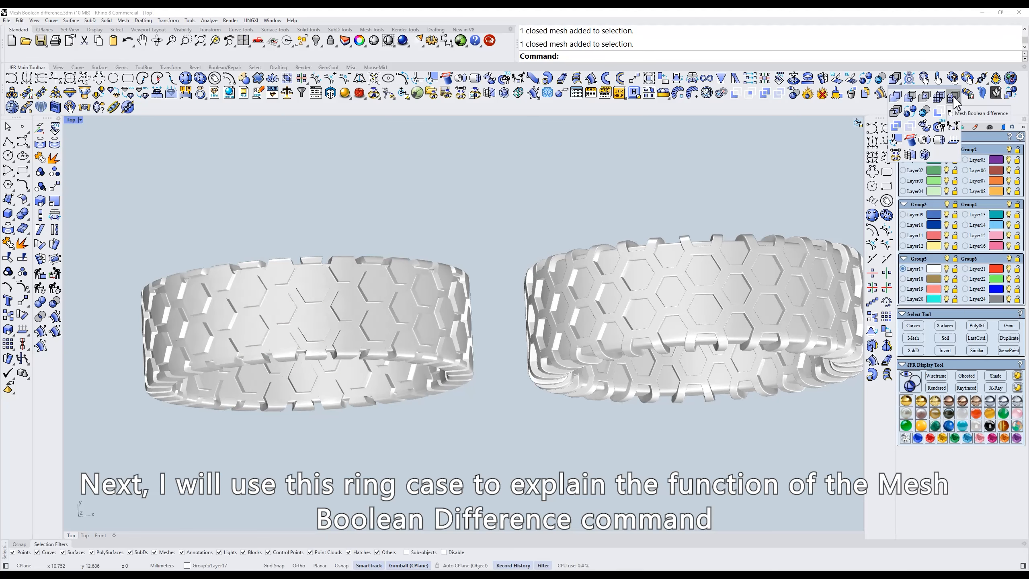
# - Set the display mode to Rendered and examine the honeycomb pattern on both rings
pyautogui.write('dd')
pyautogui.press('Return')
pyautogui.scroll(5, 417, 288)
pyautogui.moveTo(418, 288); pyautogui.dragTo(484, 345, button='right')
pyautogui.scroll(-5, 425, 278)
pyautogui.moveTo(546, 349); pyautogui.dragTo(446, 342, button='right')
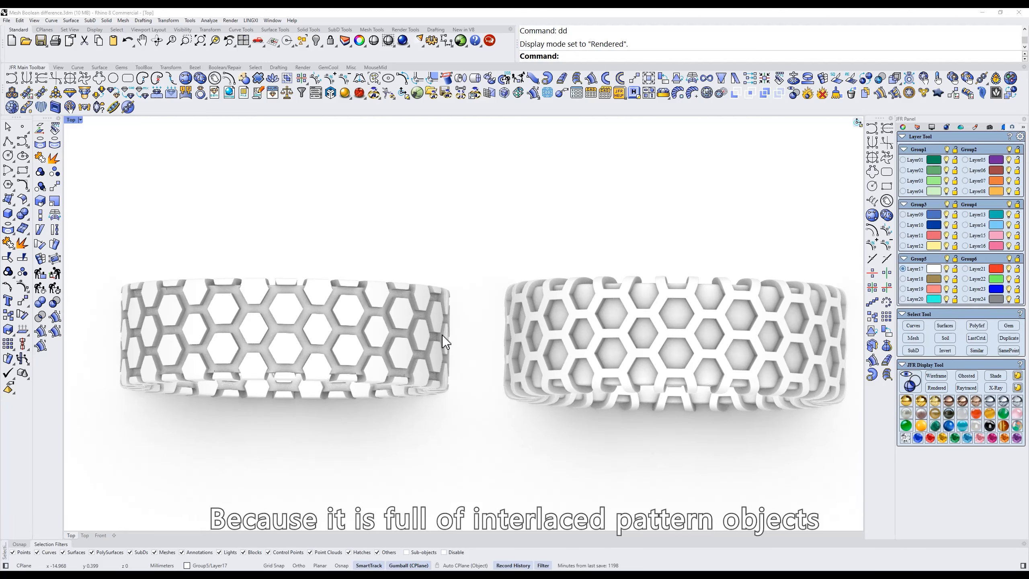
# - Hide the finished honeycomb ring, keeping only the ring that still carries its separate pattern pieces
pyautogui.moveTo(473, 235); pyautogui.dragTo(223, 440)
pyautogui.write('h')
pyautogui.press('Return')
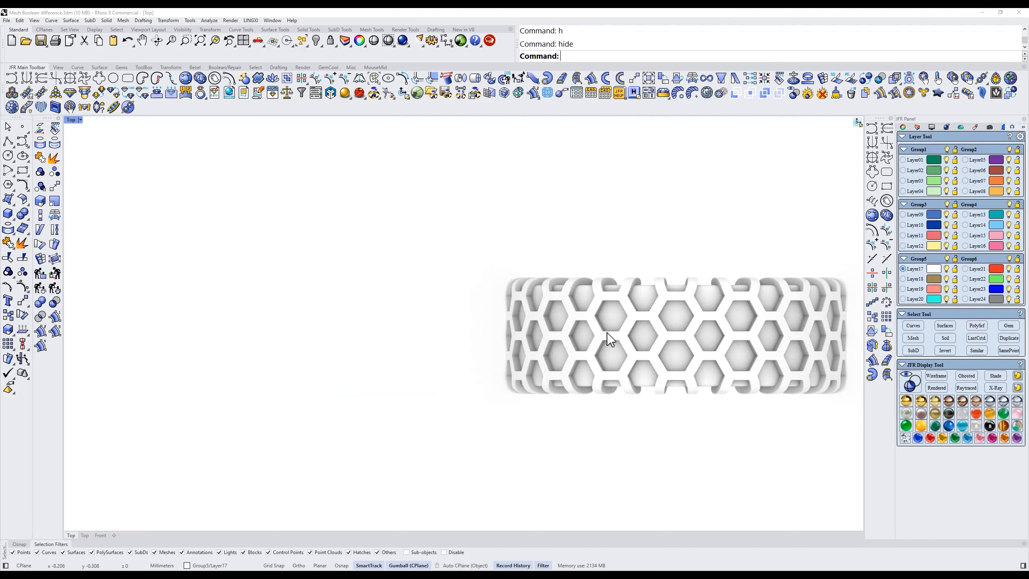
# - Switch to shaded display and pick individual pattern surfaces to examine how they interlace on the band
pyautogui.moveTo(682, 322)
pyautogui.mouseDown(button='right')
pyautogui.moveTo(544, 322)
pyautogui.moveTo(521, 302)
pyautogui.mouseUp(button='right')
pyautogui.write('S')
pyautogui.press('Return')
pyautogui.scroll(5, 558, 327)
pyautogui.click(520, 300)
pyautogui.click(551, 318)
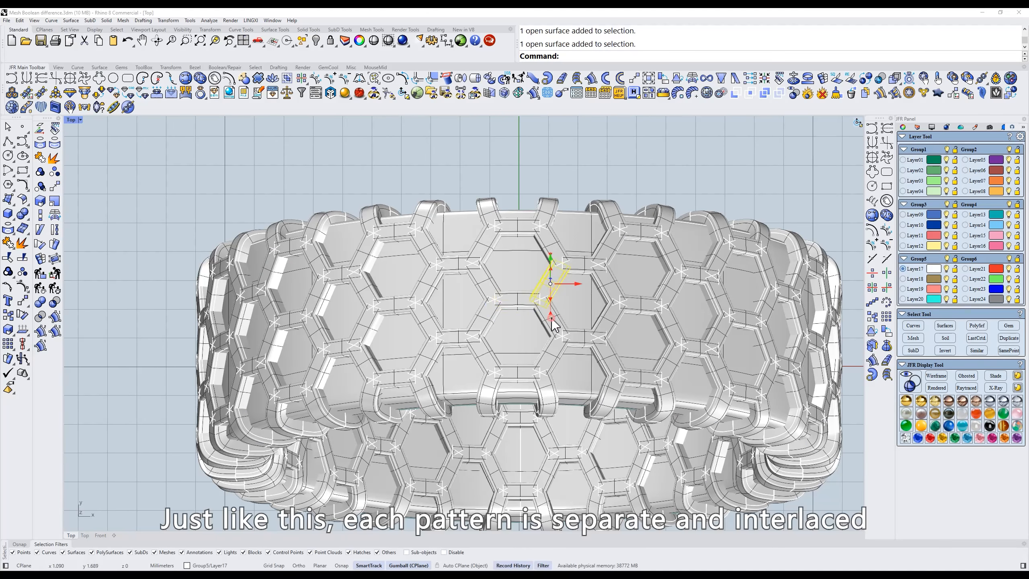
pyautogui.click(536, 314)
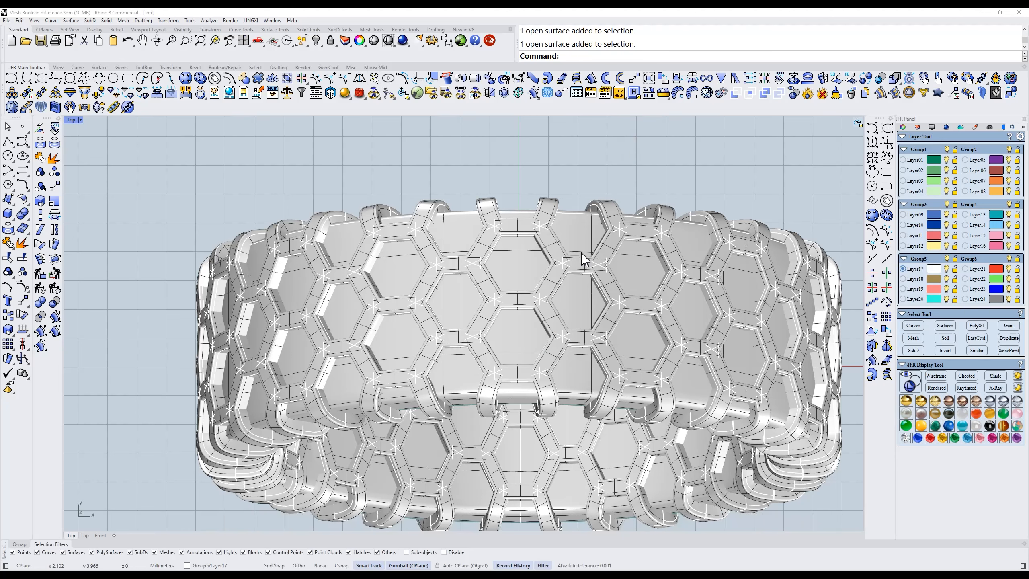
# - Cap the pattern surfaces around the ring's top centre, selecting them in the Front view, and deselect them
pyautogui.write('f')
pyautogui.press('Return')
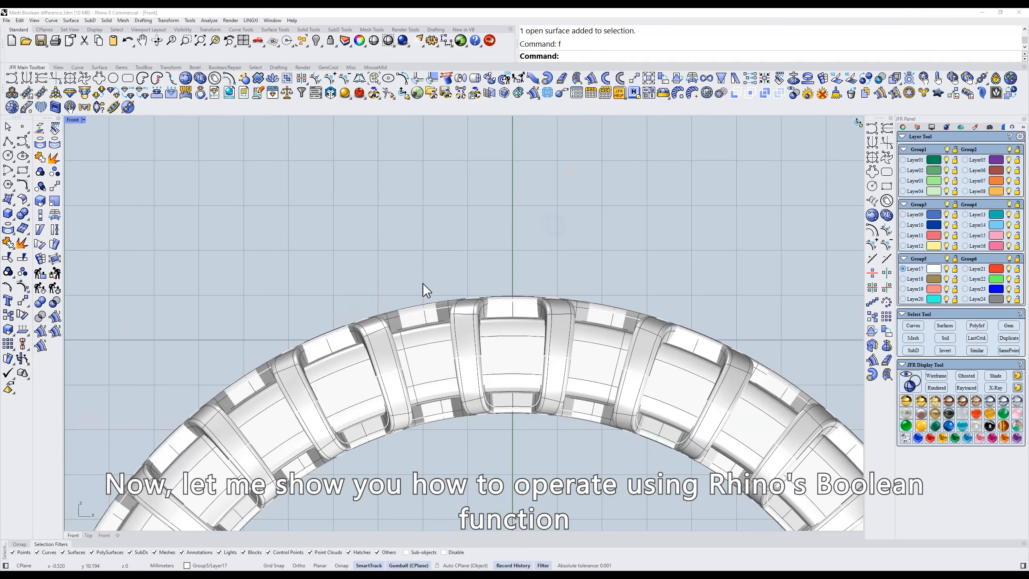
pyautogui.moveTo(593, 340); pyautogui.dragTo(607, 349)
pyautogui.keyDown('shift'); pyautogui.moveTo(426, 256); pyautogui.dragTo(553, 342); pyautogui.keyUp('shift')
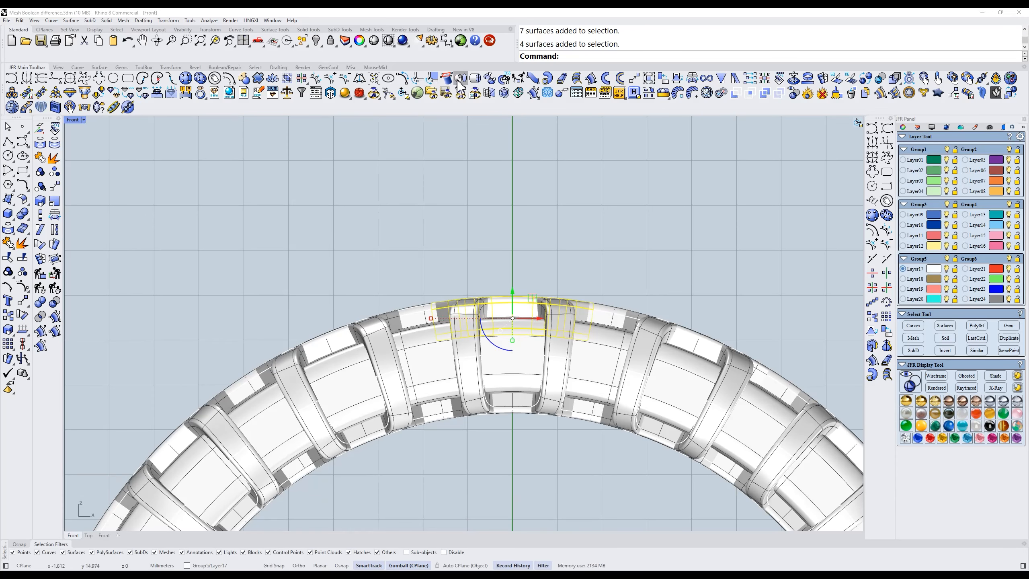
pyautogui.keyDown('ctrl'); pyautogui.keyDown('shift'); pyautogui.moveTo(586, 240); pyautogui.dragTo(592, 282, button='right'); pyautogui.keyUp('shift'); pyautogui.keyUp('ctrl')
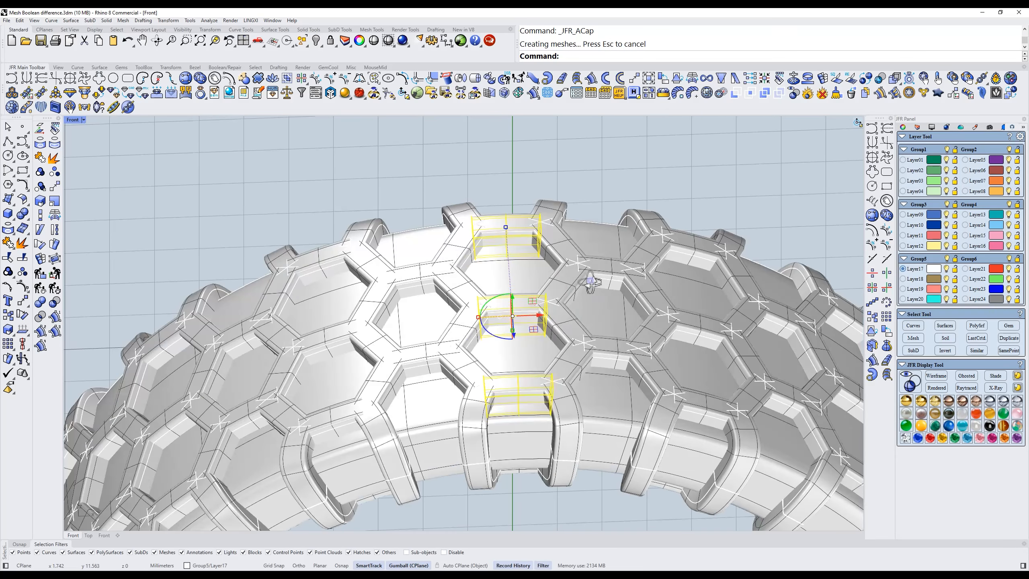
pyautogui.click(617, 172)
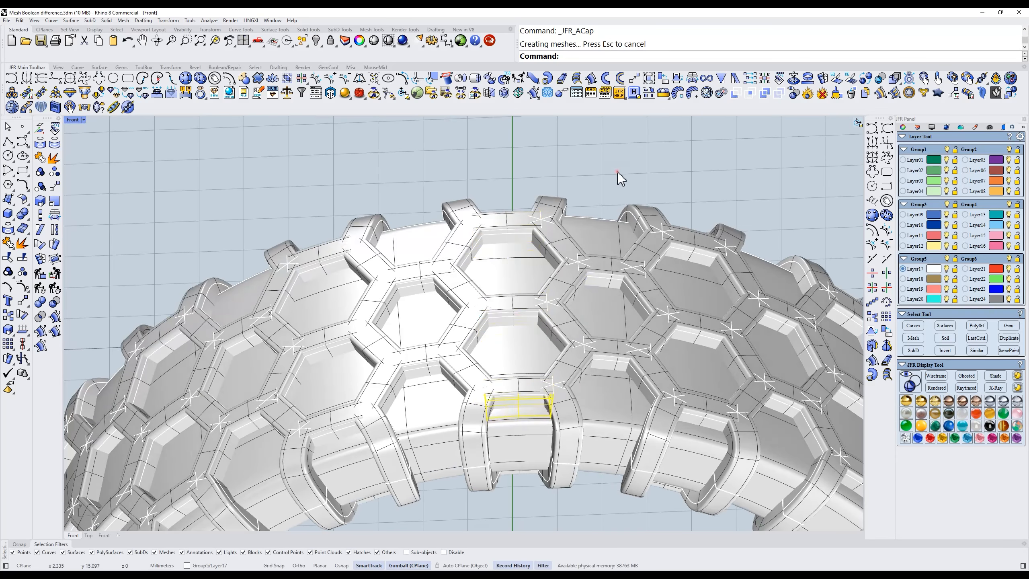
# - Try to subtract the capped honeycomb pieces at the ring's top centre from the band with Rhino's Boolean Difference
pyautogui.click(26, 217)
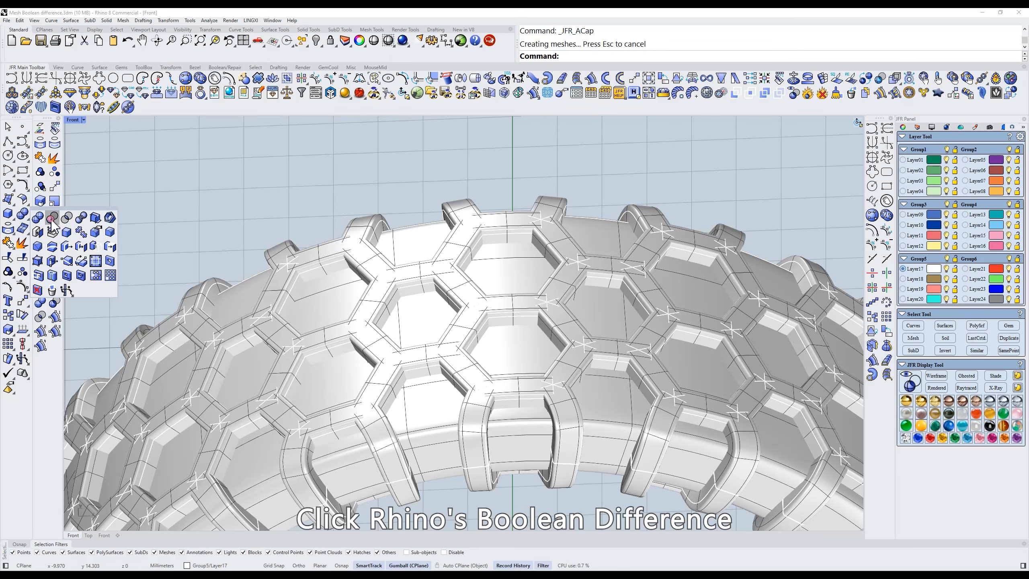
pyautogui.click(52, 220)
pyautogui.click(512, 352)
pyautogui.rightClick(512, 352)
pyautogui.hotkey('ctrl', 'F2')
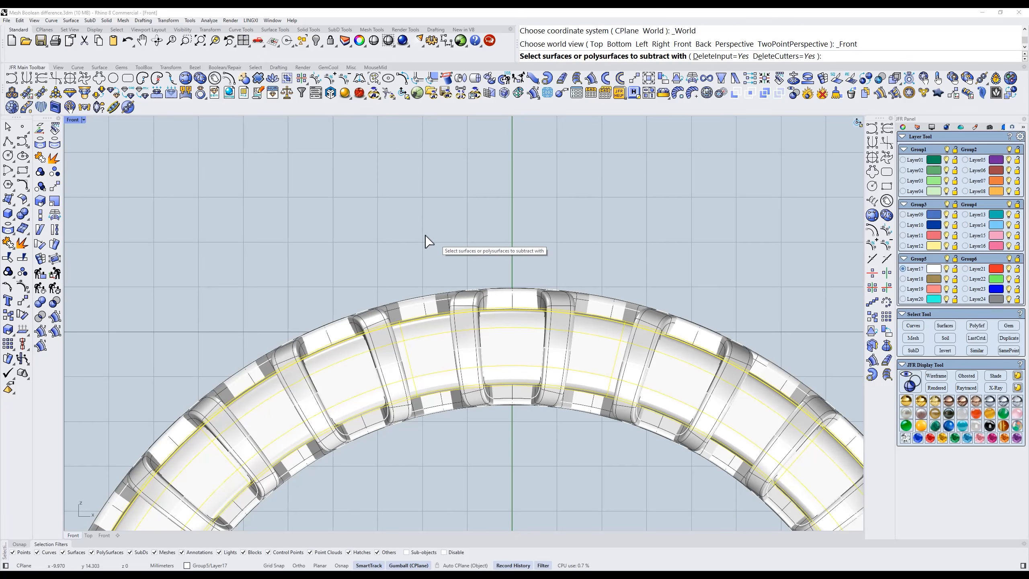
pyautogui.moveTo(420, 236); pyautogui.dragTo(611, 337)
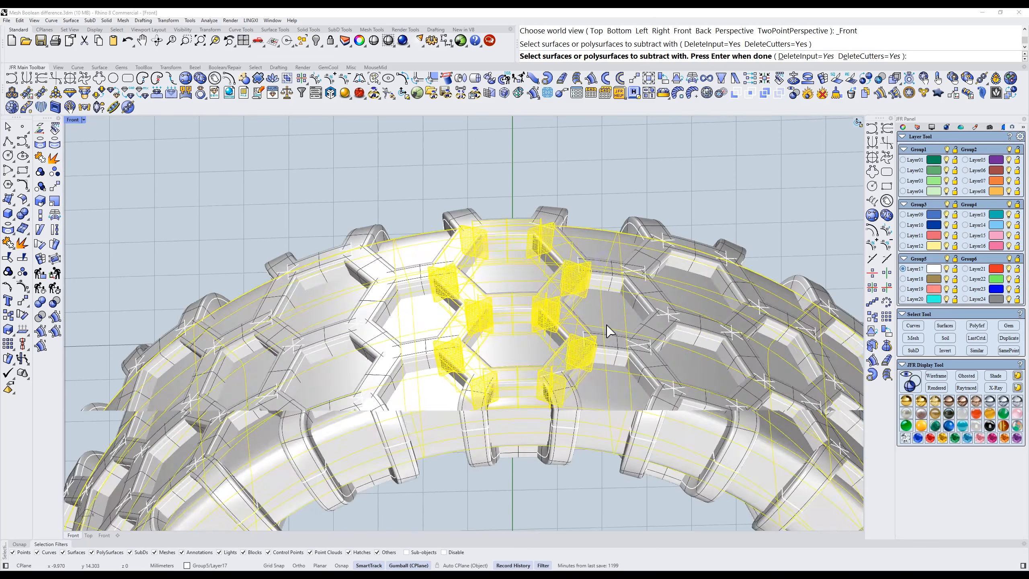
pyautogui.press('Return')
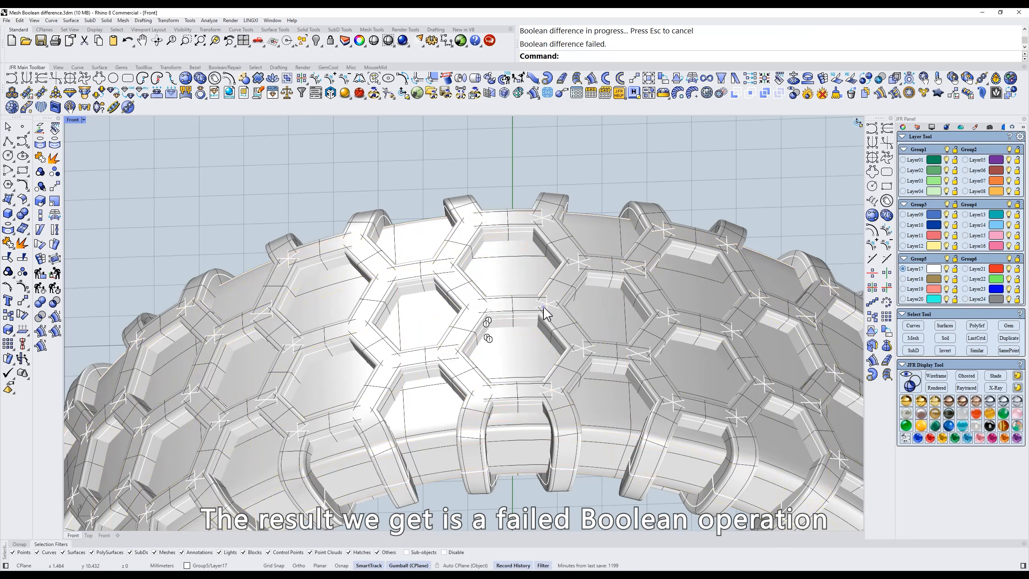
# - Delete the text dots that the Boolean Difference placed on the honeycomb pattern
pyautogui.scroll(5, 545, 314)
pyautogui.click(501, 322)
pyautogui.click(527, 354)
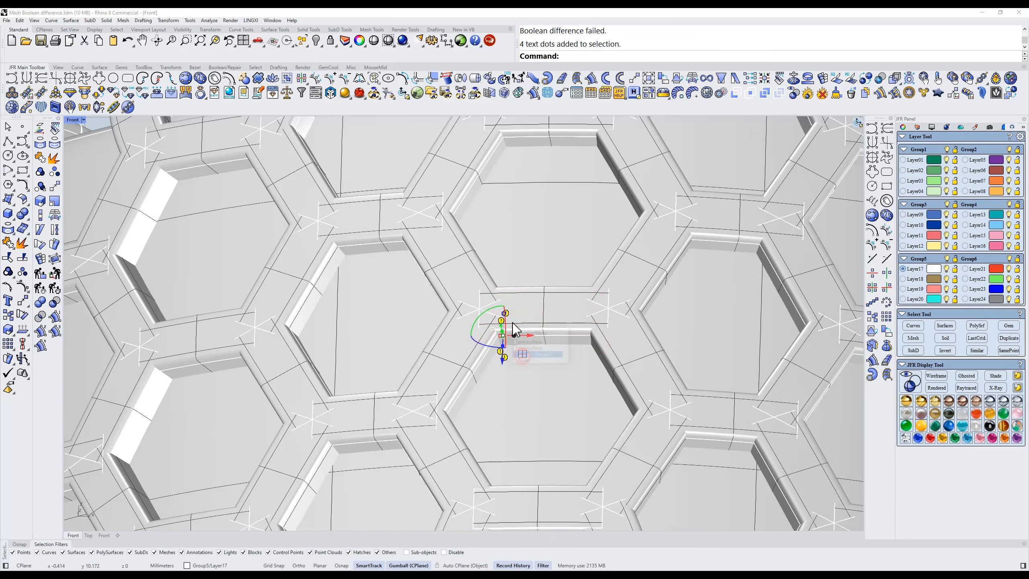
pyautogui.scroll(-6, 514, 324)
pyautogui.scroll(2, 526, 318)
pyautogui.press('Delete')
# - Subtract the capped honeycomb pieces at the top centre from the band with JFR Boolean Difference, picking the pieces in the Front view
pyautogui.scroll(-4, 530, 302)
pyautogui.write('t')
pyautogui.press('space')
pyautogui.moveTo(582, 293); pyautogui.dragTo(513, 293, button='right')
pyautogui.click(893, 78)
pyautogui.click(496, 278)
pyautogui.press('Return')
pyautogui.write('f')
pyautogui.press('space')
pyautogui.moveTo(423, 278); pyautogui.dragTo(594, 369)
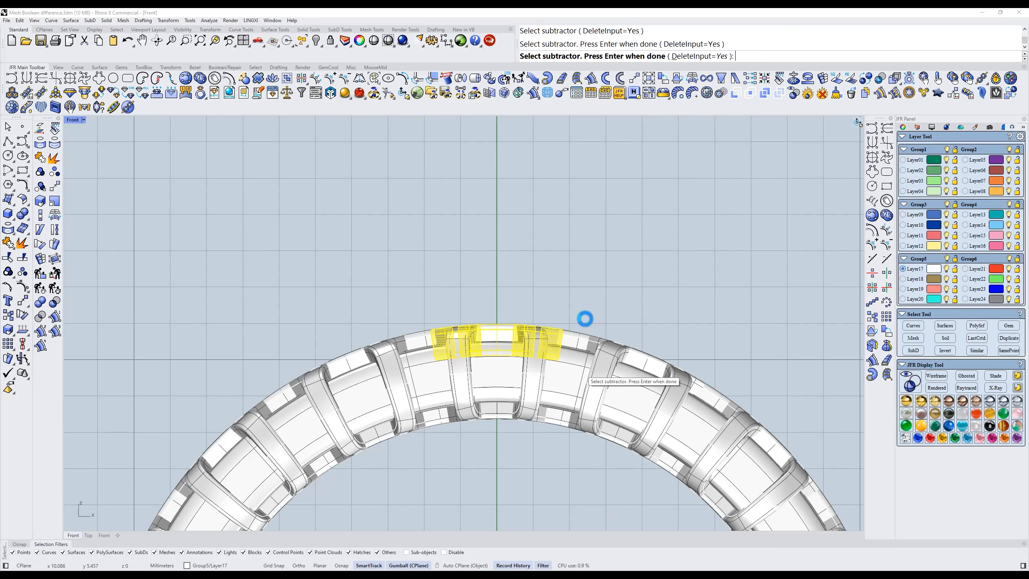
pyautogui.press('Return')
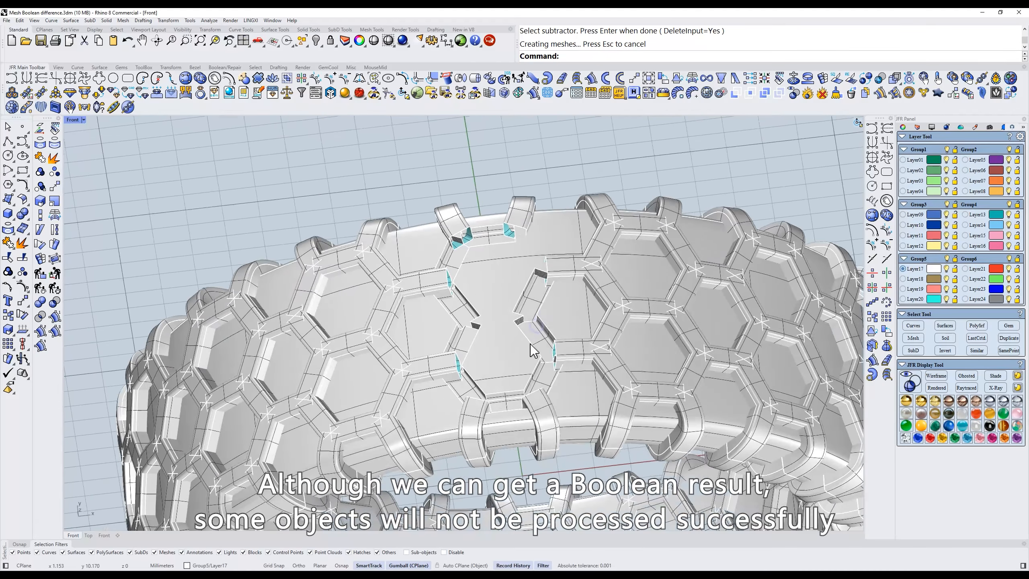
# - Undo the JFR Boolean Difference and the capping of the pattern pieces, and clear the selection
pyautogui.moveTo(533, 351); pyautogui.dragTo(531, 315, button='right')
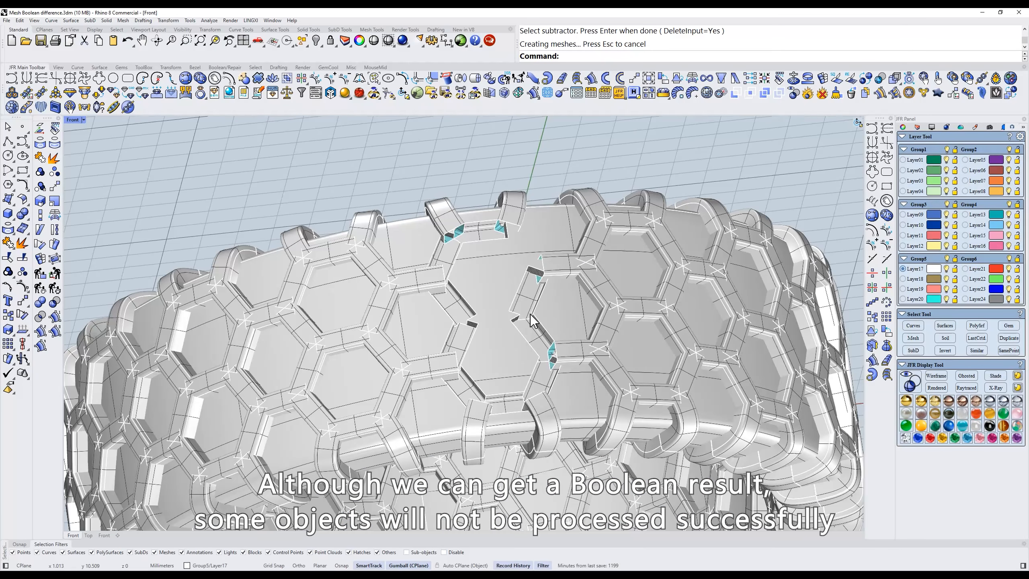
pyautogui.hotkey('ctrl', 'z')
pyautogui.moveTo(530, 313); pyautogui.dragTo(517, 262, button='right')
pyautogui.hotkey('ctrl', 'z')
pyautogui.hotkey('ctrl', 'z')
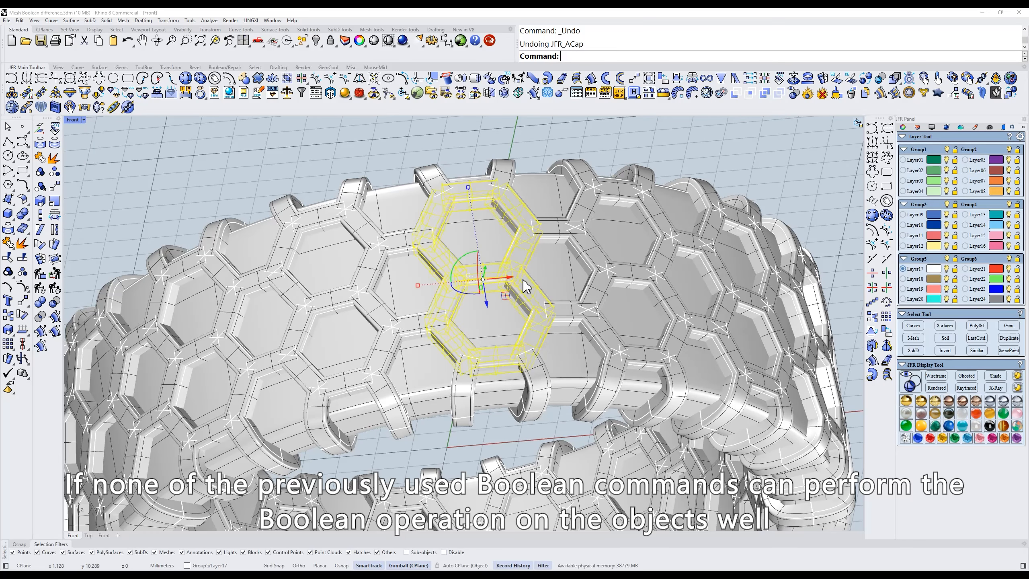
pyautogui.click(544, 123)
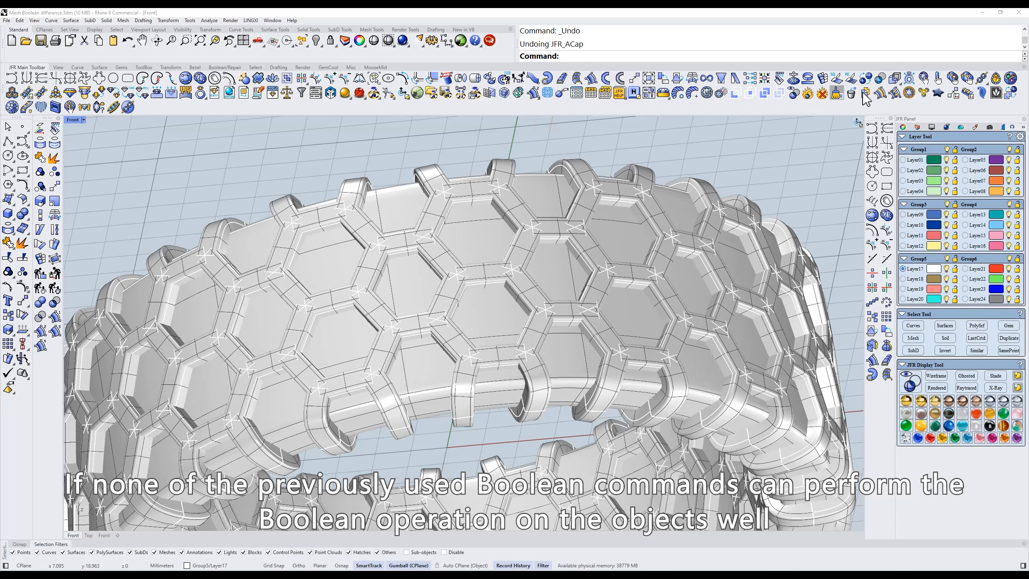
# - Subtract the uncapped honeycomb pieces at the ring's top centre from the band with JFR Mesh Boolean Difference
pyautogui.write('f')
pyautogui.press('Return')
pyautogui.click(896, 80)
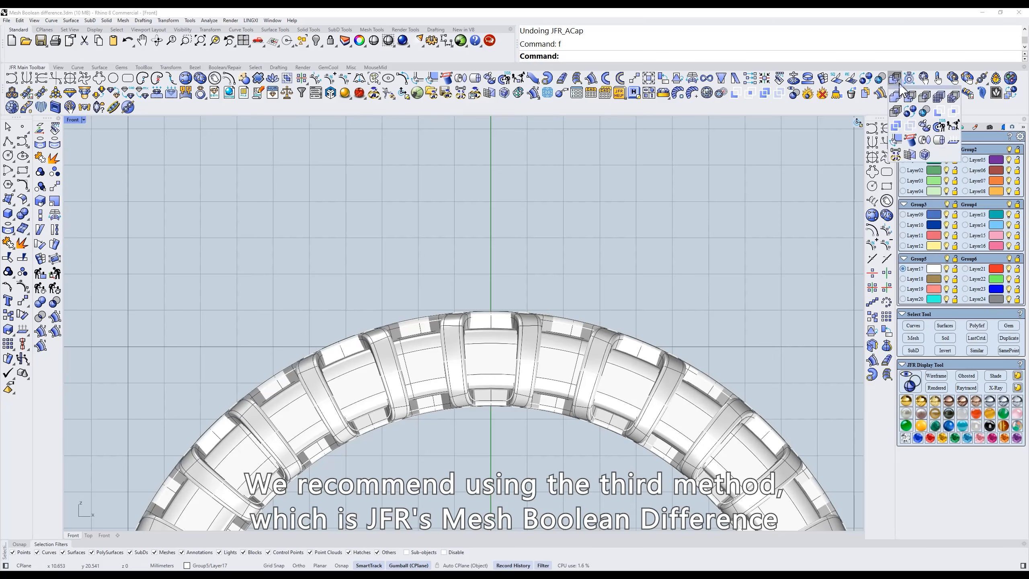
pyautogui.click(953, 97)
pyautogui.click(489, 349)
pyautogui.press('Return')
pyautogui.moveTo(405, 281); pyautogui.dragTo(575, 348)
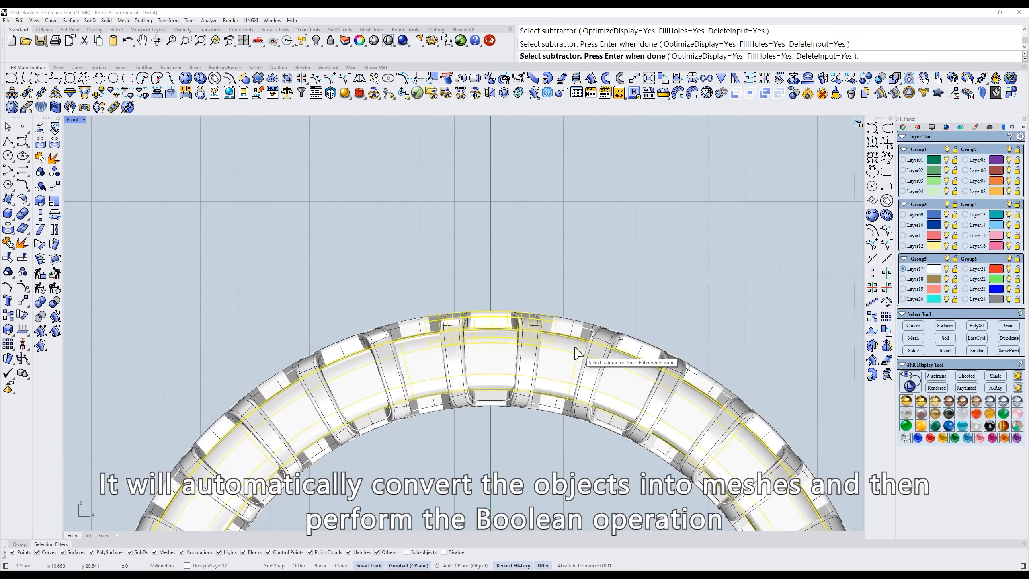
pyautogui.press('Return')
# - Examine the cut grooves on the resulting mesh band, pick the mesh to check it, and undo the Mesh Boolean Difference
pyautogui.keyDown('ctrl'); pyautogui.keyDown('shift'); pyautogui.moveTo(558, 328); pyautogui.dragTo(531, 364, button='right'); pyautogui.keyUp('shift'); pyautogui.keyUp('ctrl')
pyautogui.scroll(4, 543, 325)
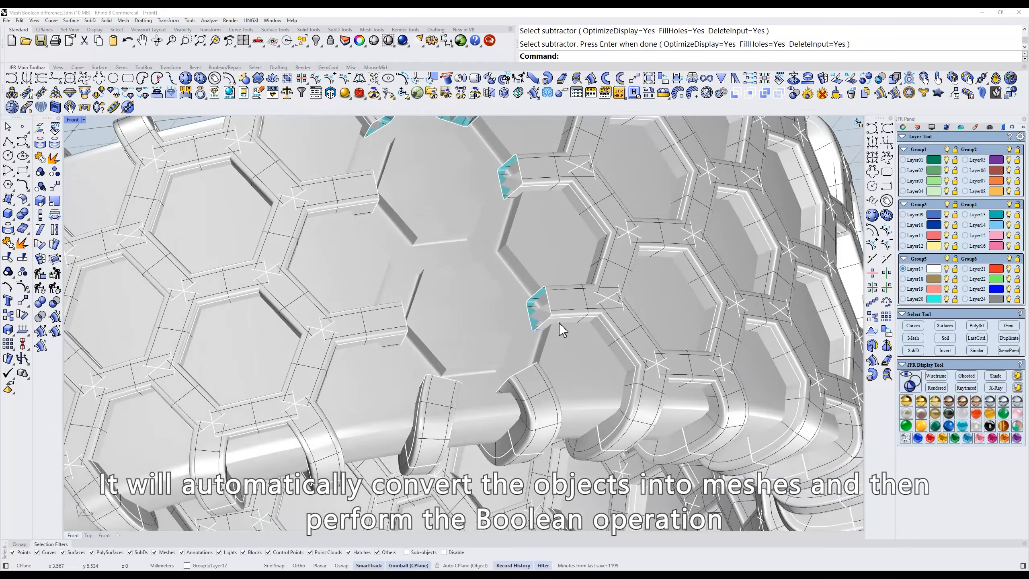
pyautogui.scroll(-5, 560, 324)
pyautogui.scroll(3, 540, 317)
pyautogui.moveTo(480, 335); pyautogui.dragTo(544, 299, button='right')
pyautogui.click(580, 294)
pyautogui.press('Return')
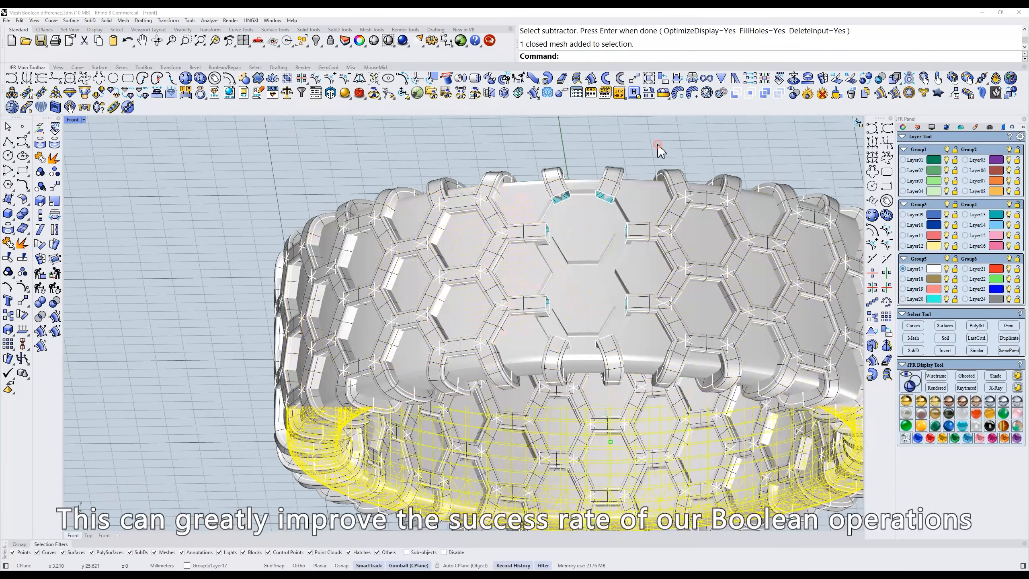
pyautogui.hotkey('ctrl', 'z')
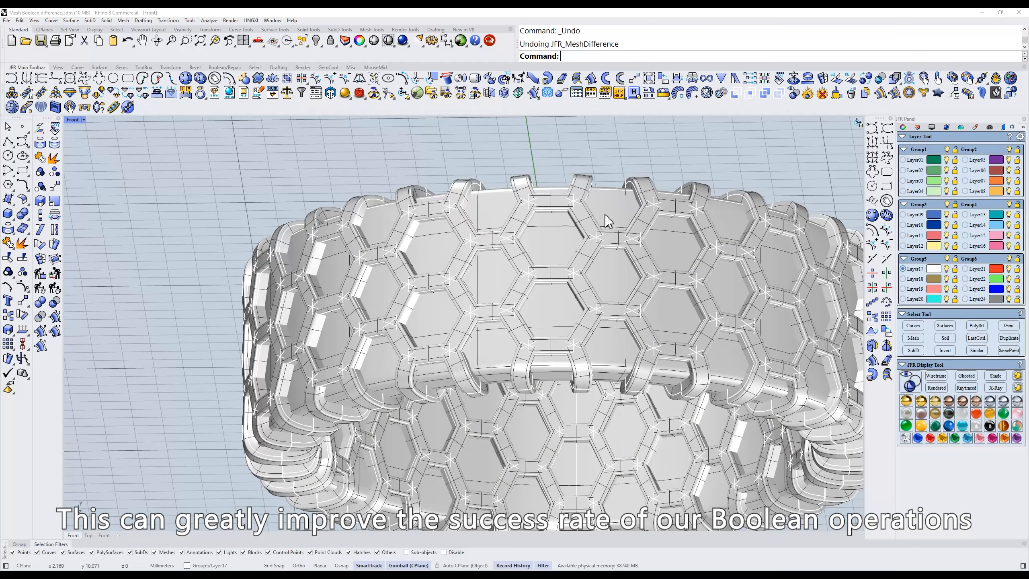
# - Subtract all honeycomb pattern pieces from the band with JFR Mesh Boolean Difference, selecting the whole pattern in the Top view
pyautogui.write('t')
pyautogui.press('Return')
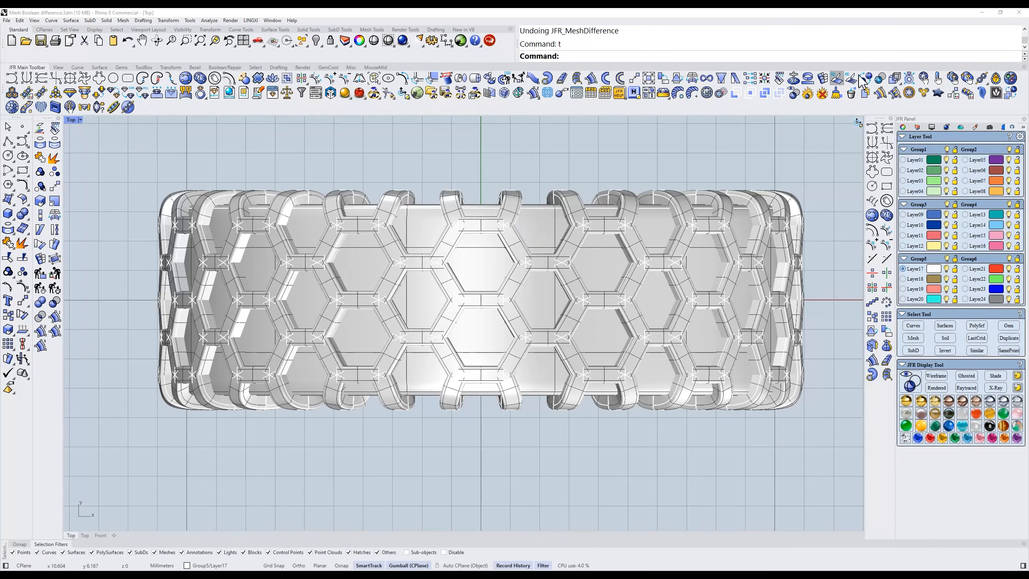
pyautogui.click(900, 83)
pyautogui.click(952, 95)
pyautogui.click(536, 292)
pyautogui.press('Return')
pyautogui.scroll(-8, 535, 292)
pyautogui.moveTo(318, 226); pyautogui.dragTo(701, 368)
pyautogui.scroll(5, 574, 301)
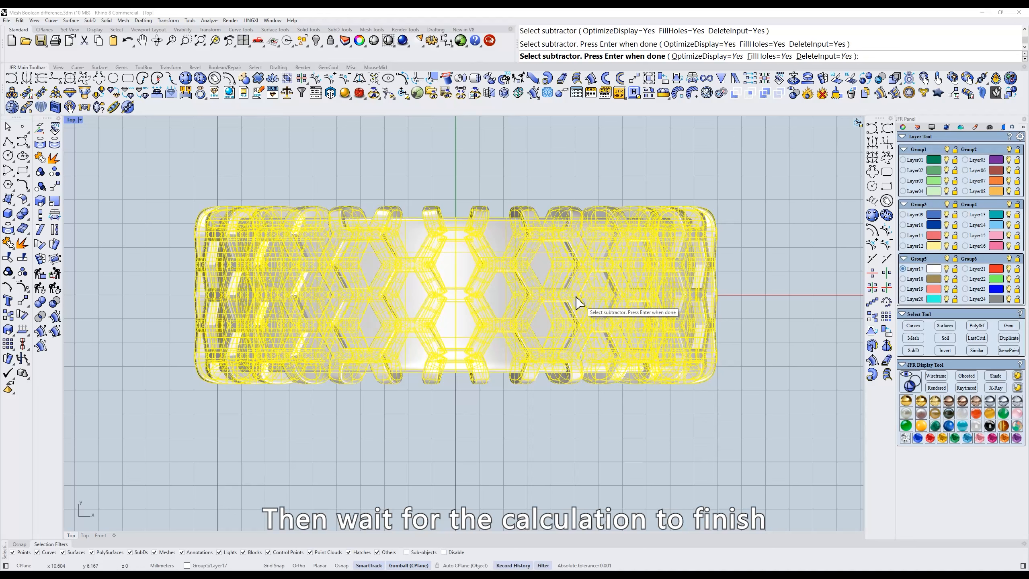
pyautogui.press('Return')
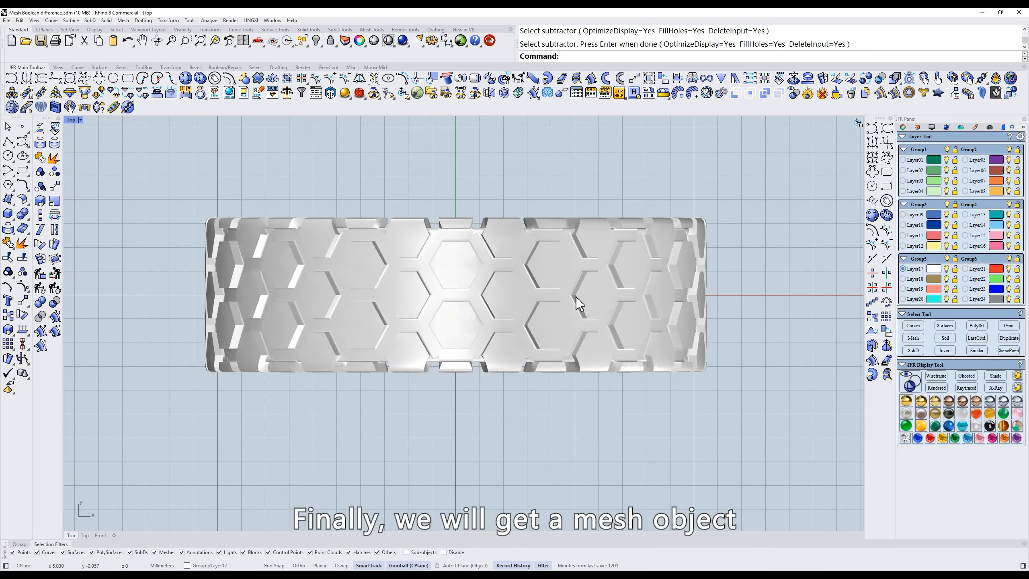
# - Orbit around the cut honeycomb ring and set the display mode to Rendered to examine it
pyautogui.moveTo(576, 296); pyautogui.dragTo(600, 324, button='right')
pyautogui.write('dd')
pyautogui.press('Return')
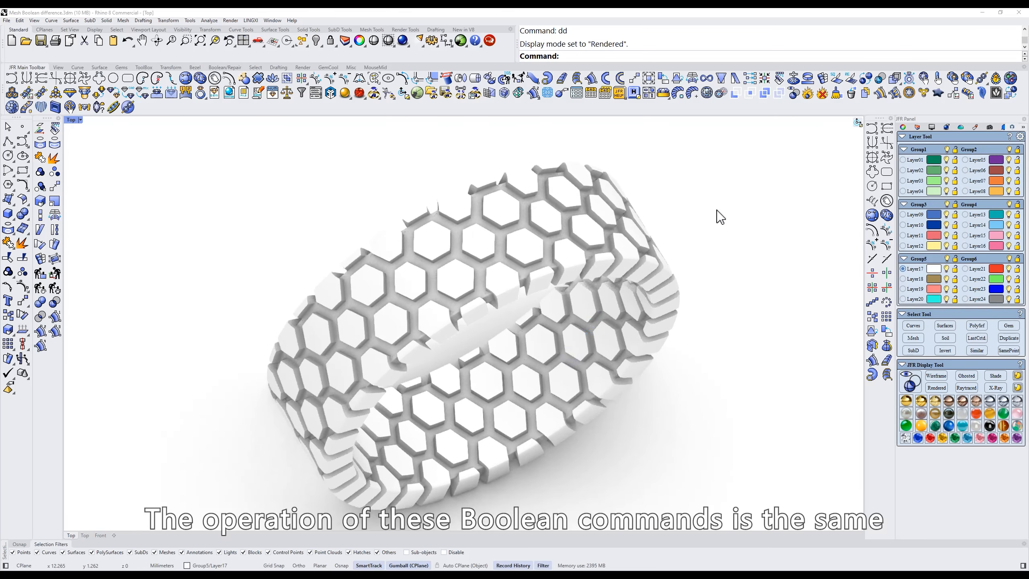
pyautogui.click(896, 81)
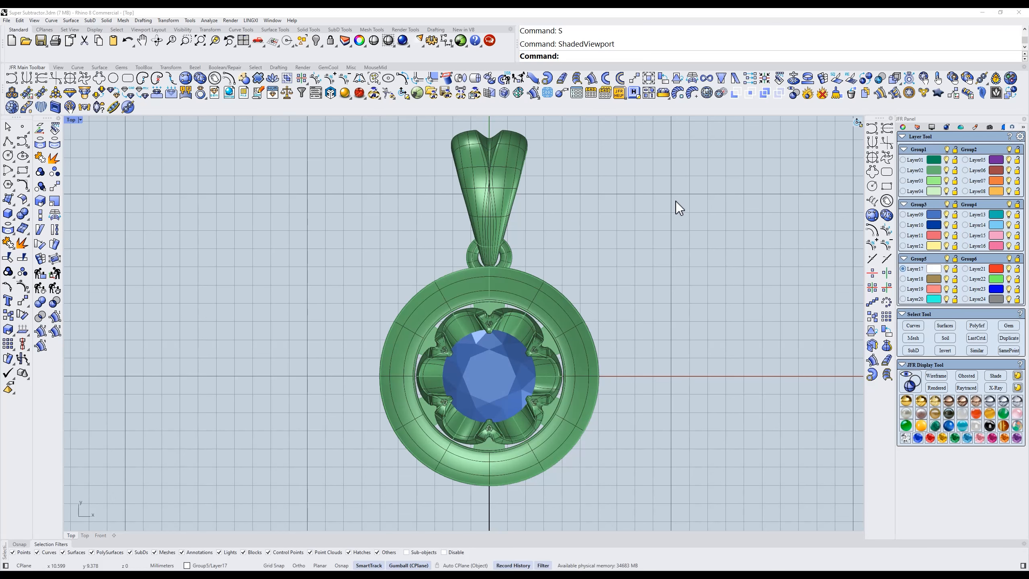
pyautogui.click(675, 201)
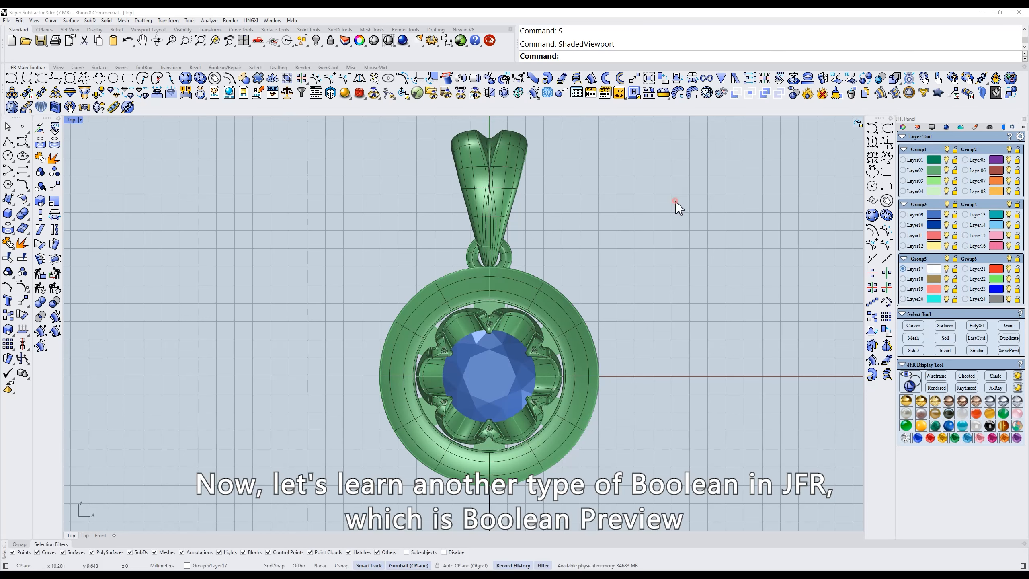
pyautogui.click(894, 78)
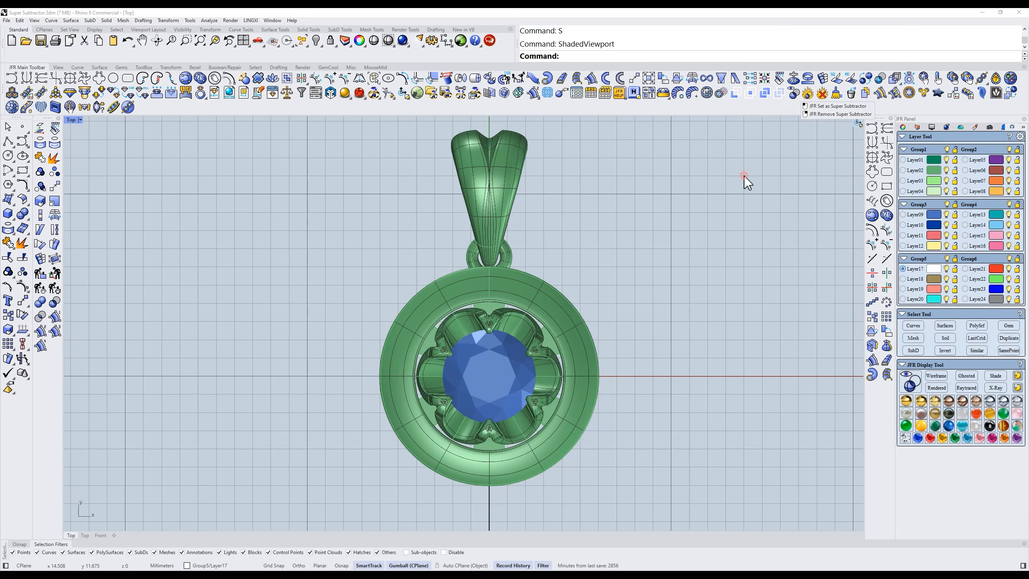
# - Pick the two horizontal guide lines across the pendant's rim in the Right view to examine them, and deselect them
pyautogui.write('r')
pyautogui.press('Return')
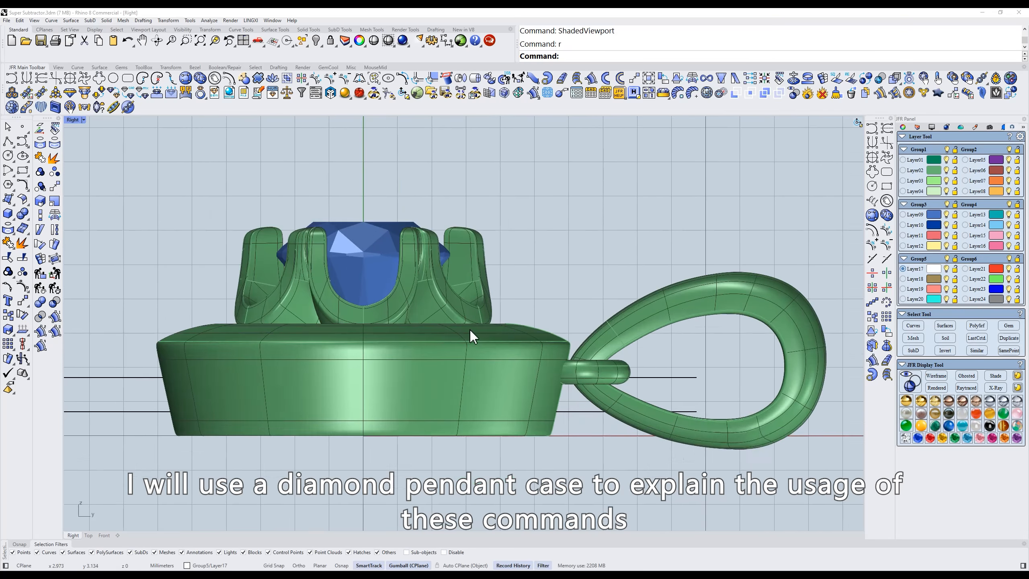
pyautogui.moveTo(172, 308); pyautogui.dragTo(160, 389)
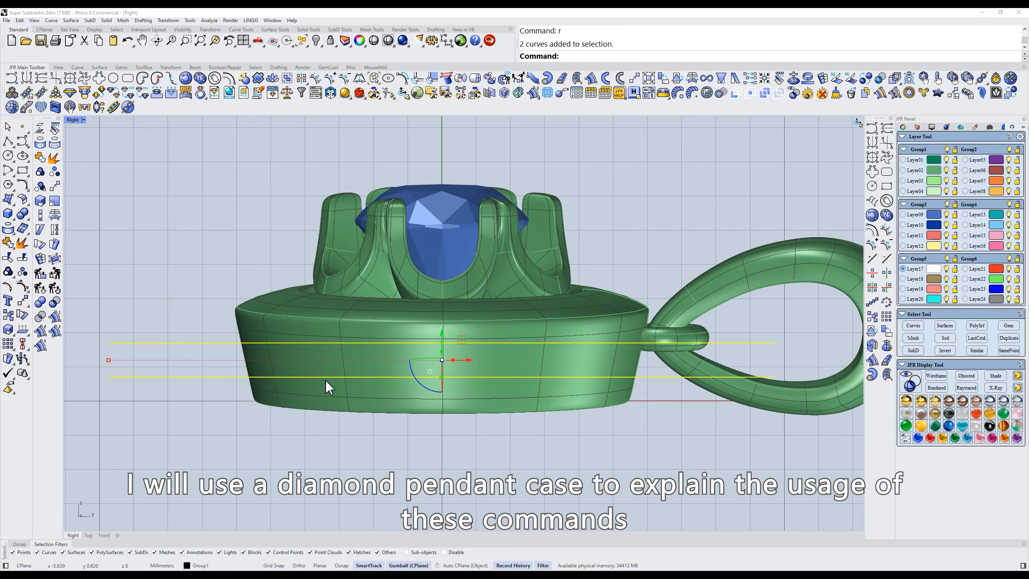
pyautogui.write('r')
pyautogui.press('Return')
pyautogui.press('Escape')
# - Begin a symmetric JFR closed curve centred on the pendant's vertical axis between the guide lines, placing its first points with Ortho off
pyautogui.click(887, 159)
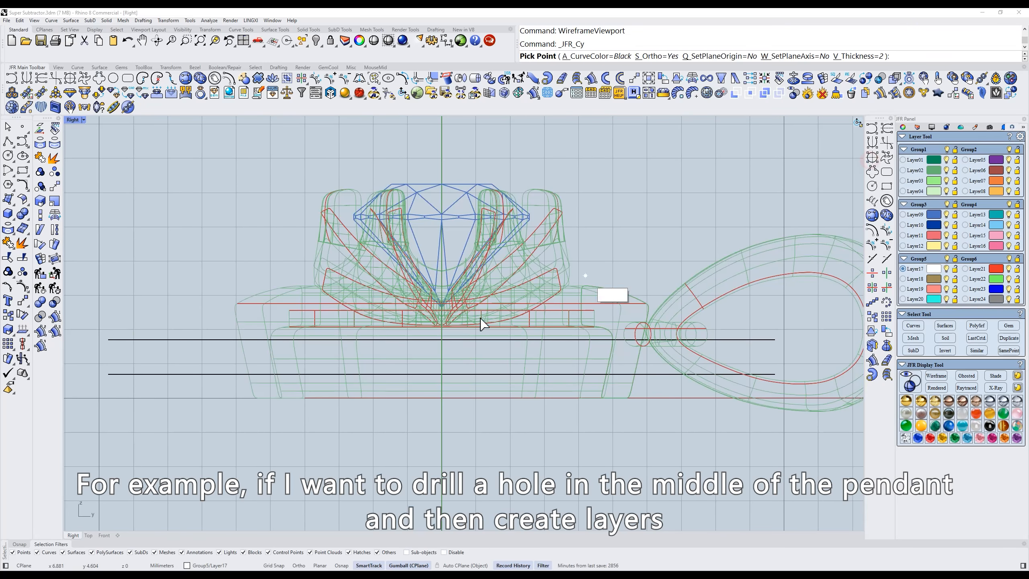
pyautogui.write('q')
pyautogui.press('Return')
pyautogui.click(442, 356)
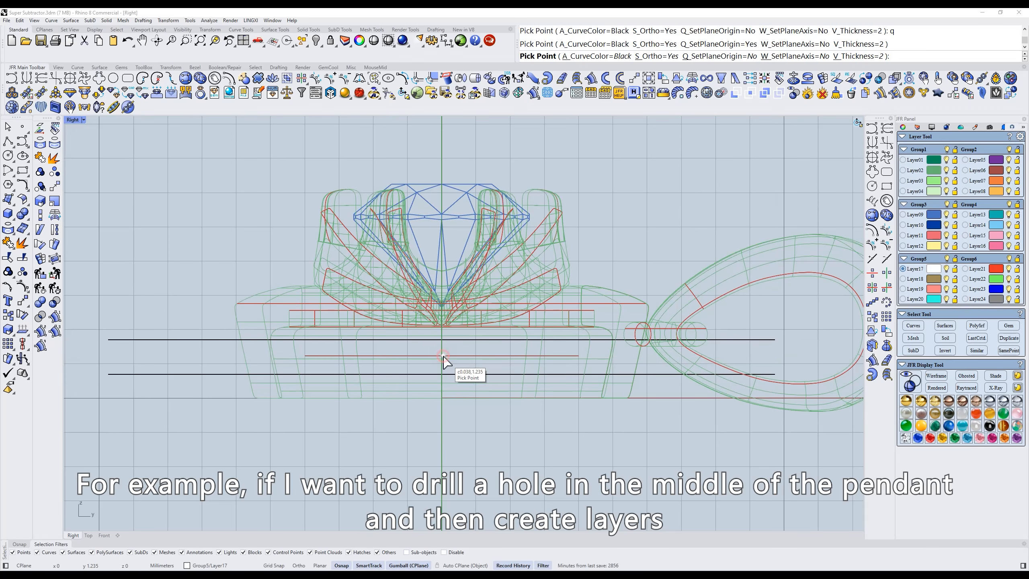
pyautogui.scroll(3, 446, 358)
pyautogui.write('s')
pyautogui.press('Return')
pyautogui.click(570, 327)
pyautogui.click(614, 328)
pyautogui.click(572, 327)
pyautogui.click(614, 328)
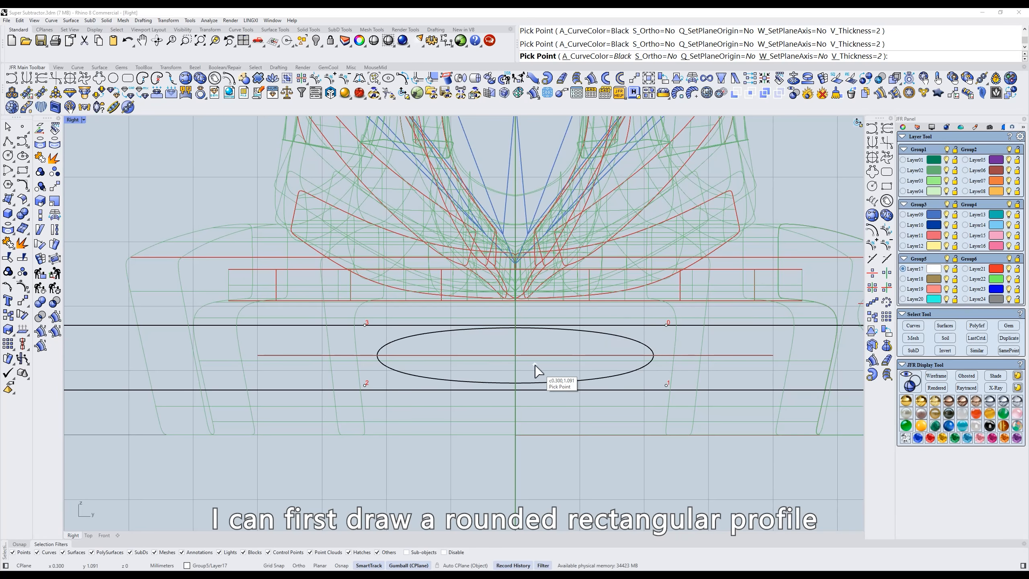
# - Turn the curve's Ortho option on and add points along its straight edges to shape a rounded rectangle, completing the curve
pyautogui.write('s')
pyautogui.press('Return')
pyautogui.click(587, 327)
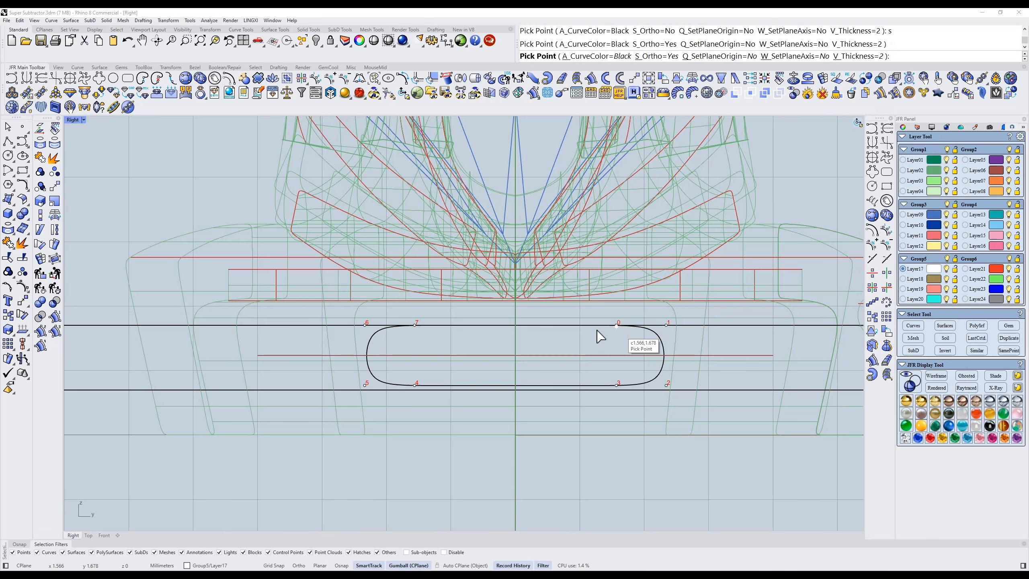
pyautogui.click(564, 328)
pyautogui.click(634, 328)
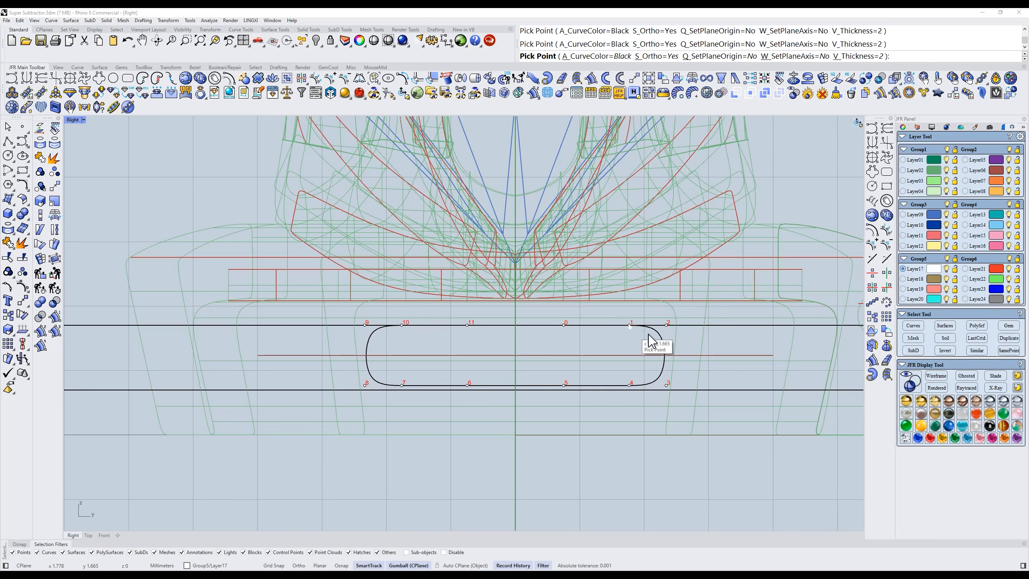
pyautogui.rightClick(648, 337)
# - Move the rounded rectangle vertically to fit between the two guide lines and return to shaded display
pyautogui.click(658, 338)
pyautogui.scroll(6, 552, 358)
pyautogui.write('m')
pyautogui.press('Return')
pyautogui.click(546, 372)
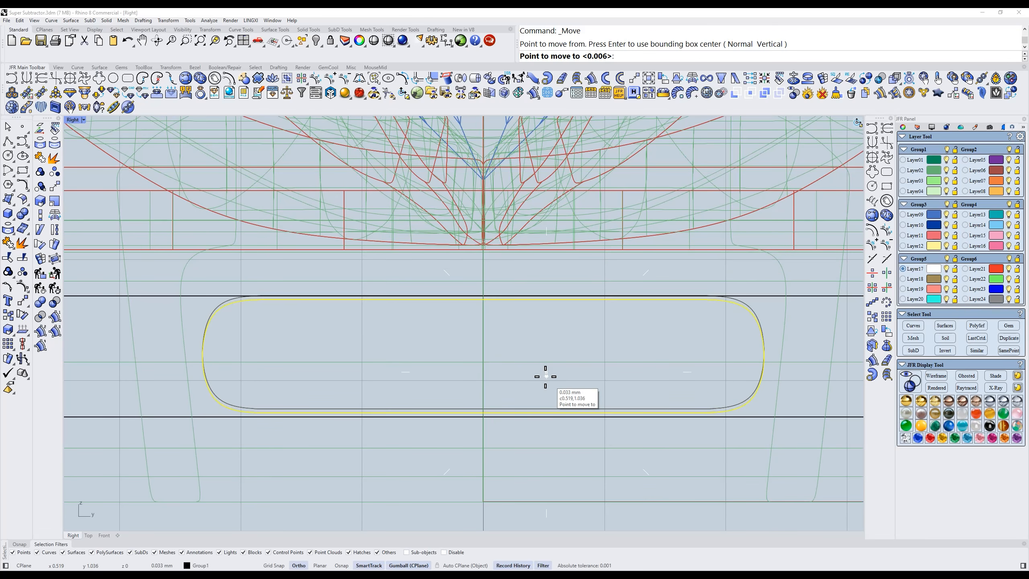
pyautogui.keyDown('shift'); pyautogui.click(545, 376); pyautogui.keyUp('shift')
pyautogui.scroll(8, 503, 387)
pyautogui.moveTo(458, 446); pyautogui.dragTo(459, 455)
pyautogui.scroll(-12, 518, 383)
pyautogui.write('s')
pyautogui.press('Return')
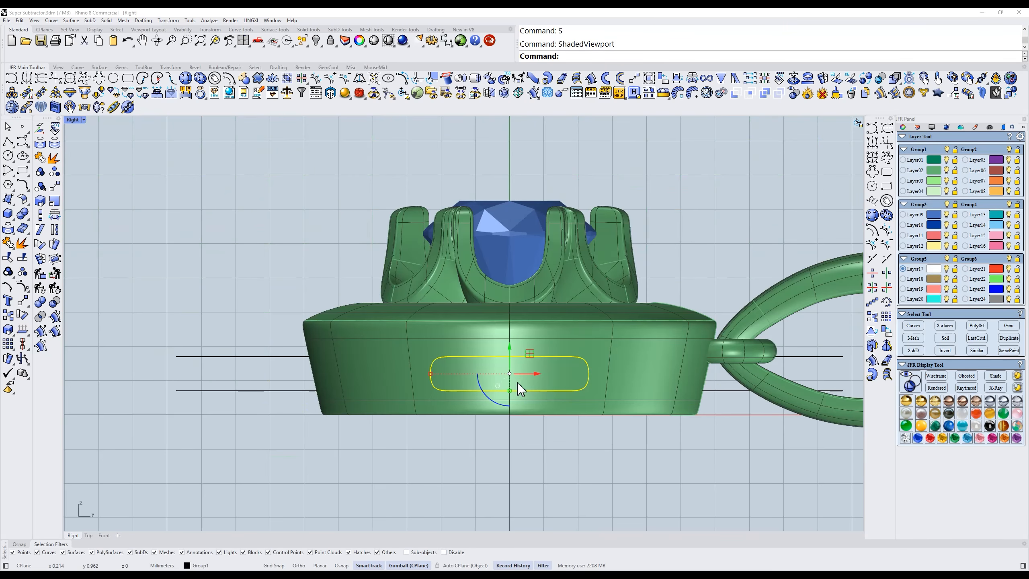
# - Move the rounded rectangle horizontally away from the pendant's centre in the Top view
pyautogui.write('t')
pyautogui.press('Return')
pyautogui.scroll(-6, 543, 349)
pyautogui.write('m')
pyautogui.press('Return')
pyautogui.click(589, 310)
pyautogui.keyDown('shift'); pyautogui.click(748, 310); pyautogui.keyUp('shift')
# - Build a straight tubular surface from the rounded rectangle, running outward through the pendant's rim
pyautogui.moveTo(681, 240); pyautogui.dragTo(557, 315)
pyautogui.scroll(6, 625, 318)
pyautogui.keyDown('ctrl'); pyautogui.keyDown('shift'); pyautogui.moveTo(645, 315); pyautogui.dragTo(600, 295, button='right'); pyautogui.keyUp('shift'); pyautogui.keyUp('ctrl')
pyautogui.moveTo(609, 196); pyautogui.dragTo(648, 234)
pyautogui.click(610, 269)
pyautogui.write('h')
pyautogui.click(574, 255)
# - Explode the tubular surface in the Top view and turn on its control points
pyautogui.write('t z')
pyautogui.moveTo(468, 194); pyautogui.dragTo(638, 199, button='right')
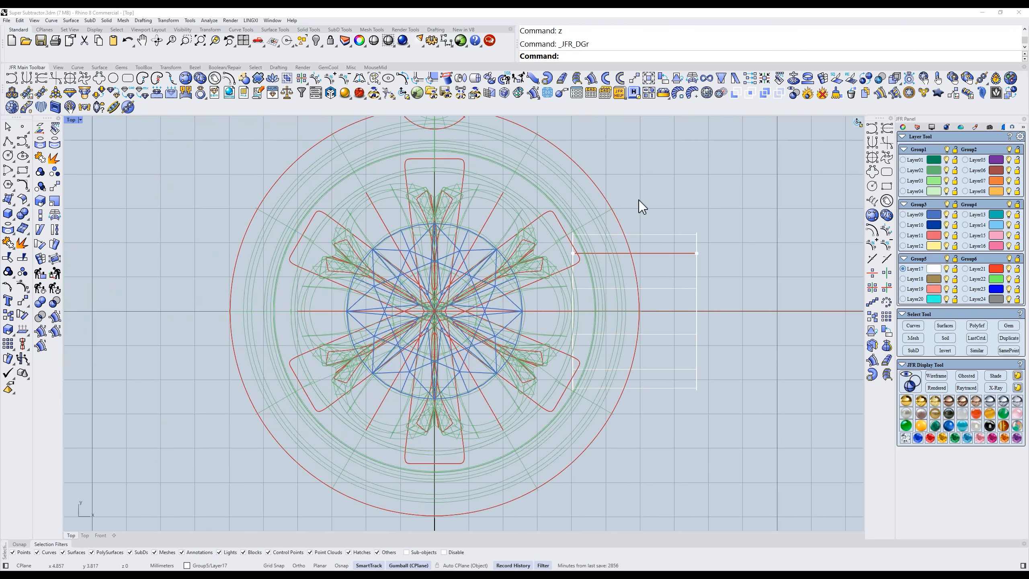
pyautogui.click(663, 263)
pyautogui.write('s')
pyautogui.click(53, 159)
pyautogui.write('z')
# - Scale the control points at the surface's inner end inward to narrow that end, and deselect them
pyautogui.moveTo(551, 124); pyautogui.dragTo(614, 485)
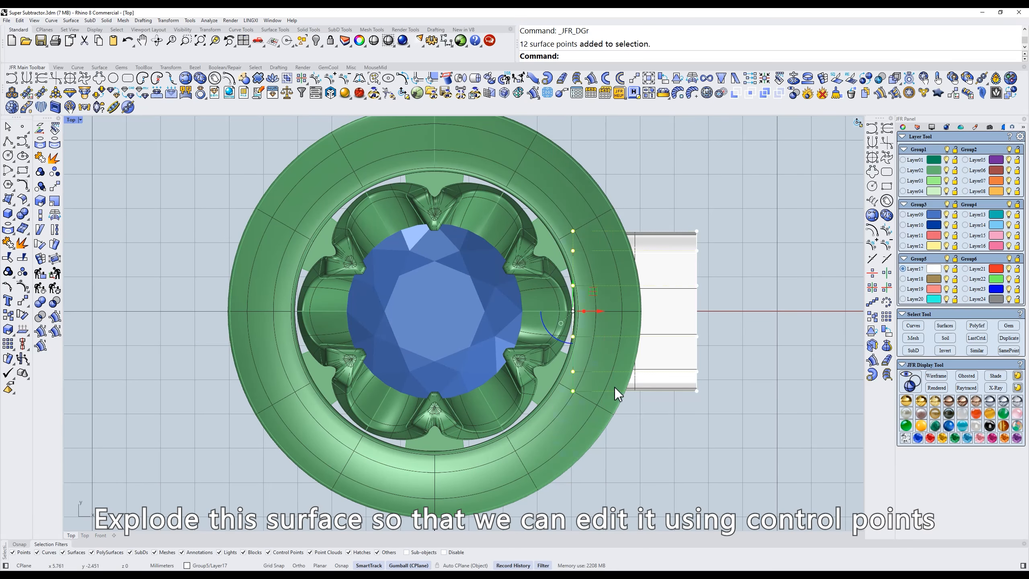
pyautogui.moveTo(572, 391); pyautogui.dragTo(573, 356)
pyautogui.press('Escape')
pyautogui.press('Escape')
# - Scale the control points at the surface's outer end to widen it into a flare, undoing a stray change
pyautogui.moveTo(688, 194); pyautogui.dragTo(636, 410)
pyautogui.hotkey('ctrl', 'z')
pyautogui.press('Escape')
# - Create a polar array of the flared cutter surface around the pendant's center with 6 copies over a full 360°
pyautogui.moveTo(690, 310); pyautogui.dragTo(690, 310)
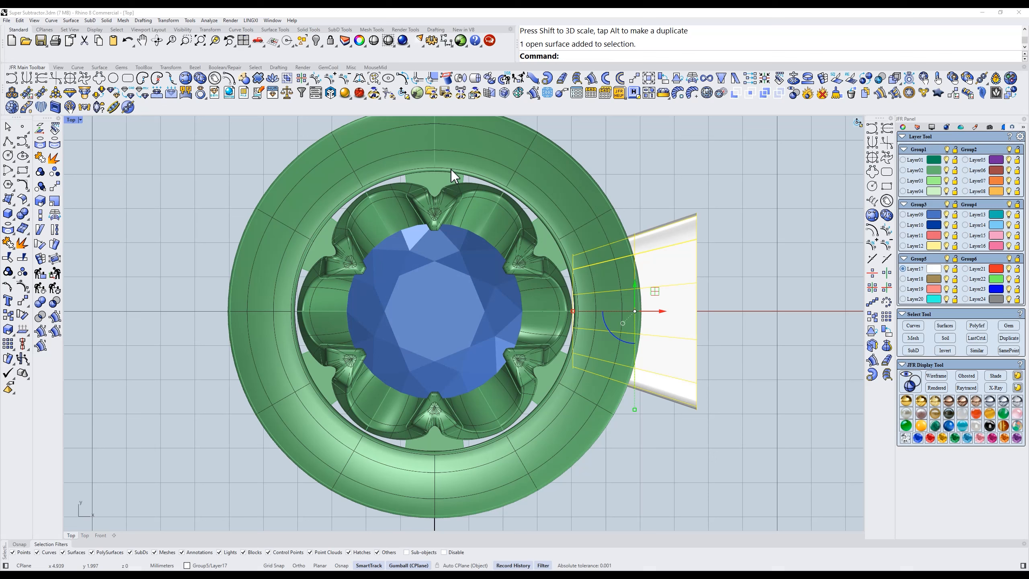
pyautogui.click(303, 81)
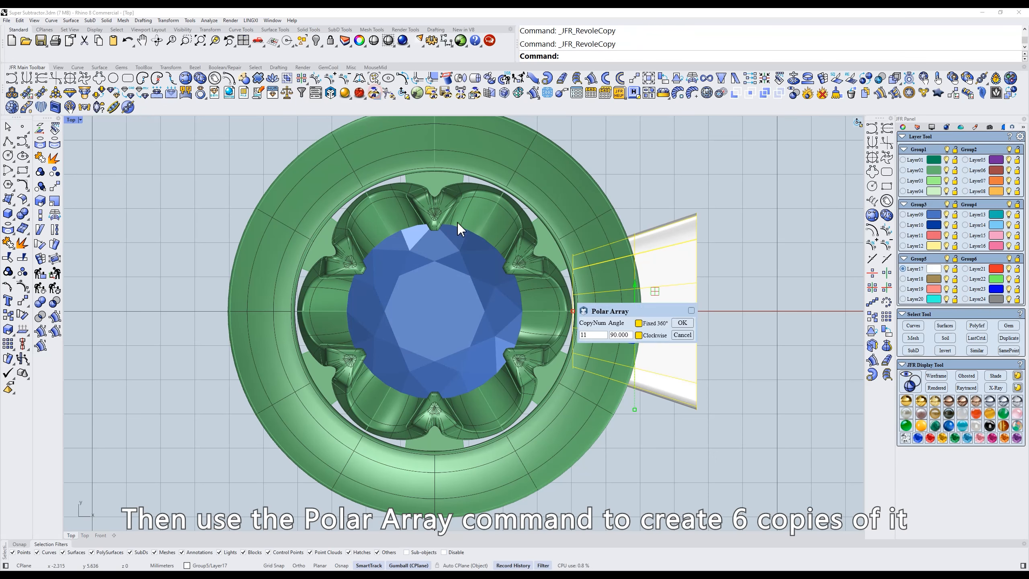
pyautogui.write('6')
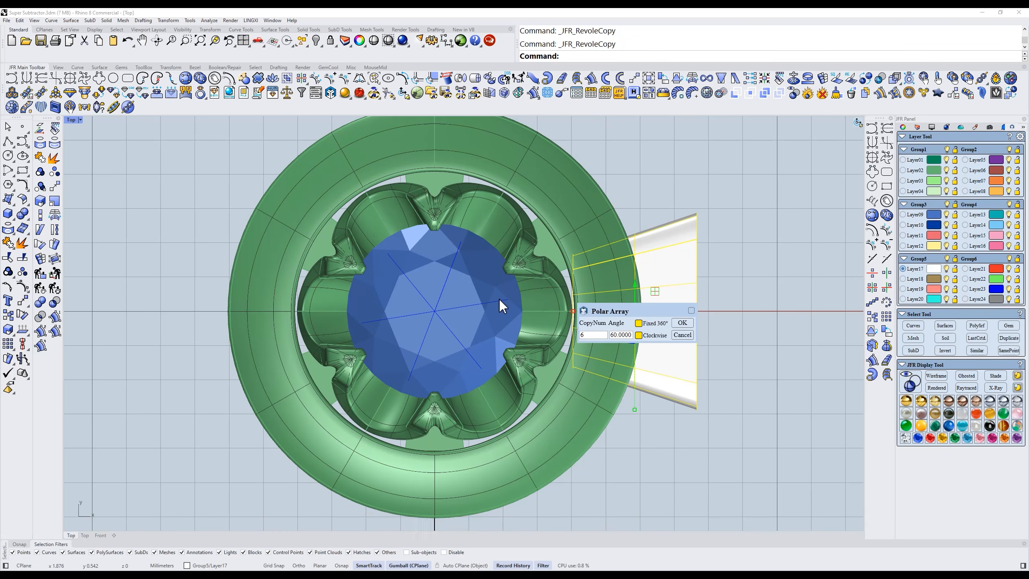
pyautogui.click(682, 323)
pyautogui.scroll(-3, 681, 329)
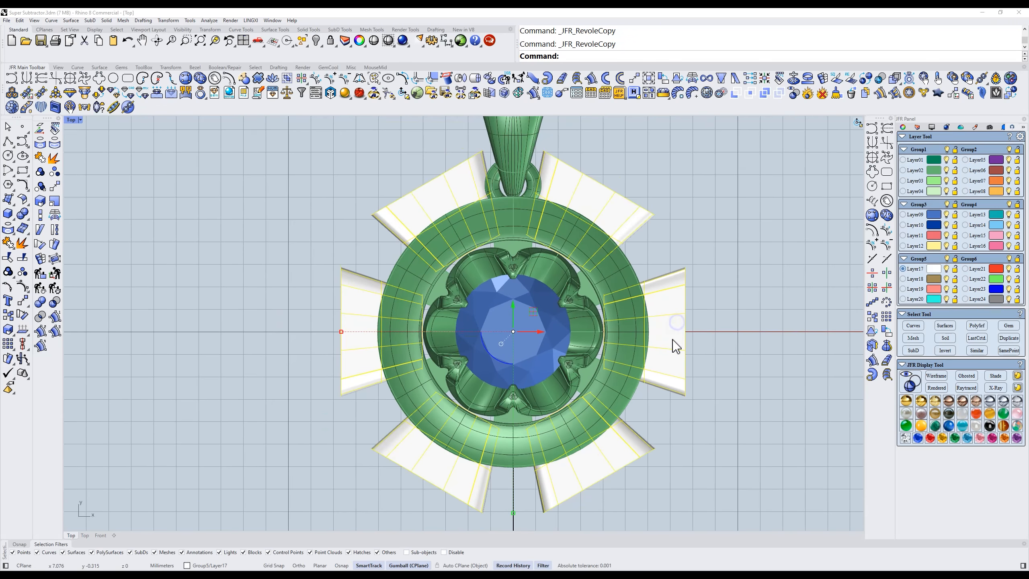
# - Widen the original cutter's outer end and pull it slightly inward, updating the arrayed copies through history, and clear the selection
pyautogui.moveTo(724, 244); pyautogui.dragTo(672, 345)
pyautogui.moveTo(647, 404); pyautogui.dragTo(650, 417)
pyautogui.moveTo(665, 336); pyautogui.dragTo(660, 335)
pyautogui.moveTo(638, 407); pyautogui.dragTo(639, 402)
pyautogui.click(695, 223)
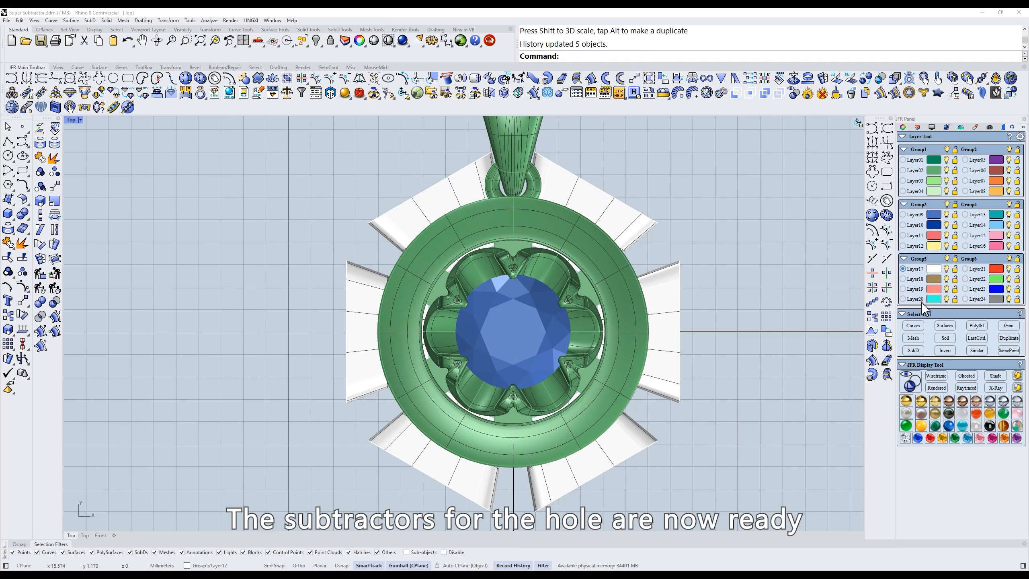
# - Set the six Layer17 cutter surfaces as Super Subtractors in the Right view and turn on Boolean Preview
pyautogui.write('r')
pyautogui.press('Return')
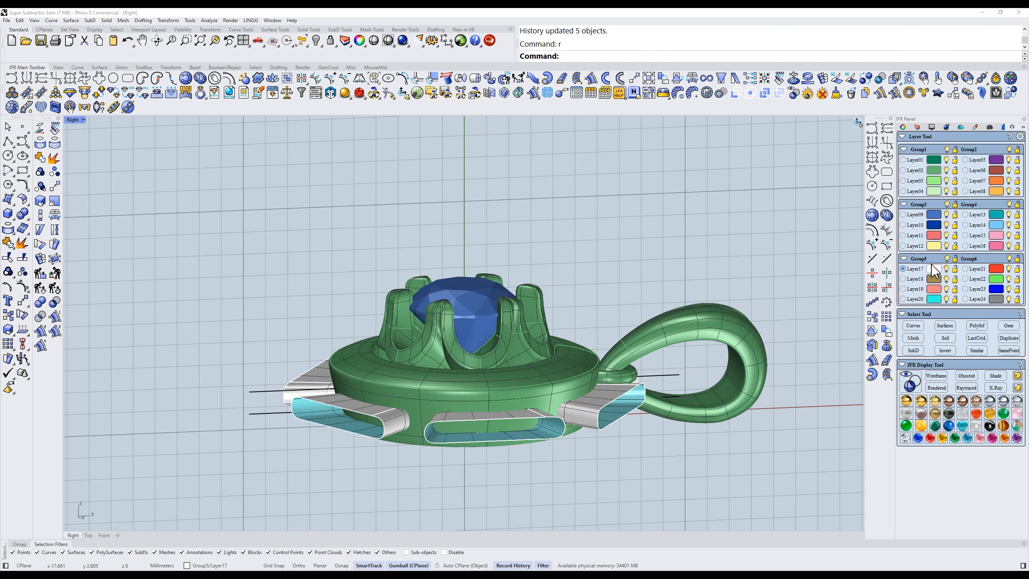
pyautogui.moveTo(748, 267); pyautogui.dragTo(741, 226, button='right')
pyautogui.click(933, 269)
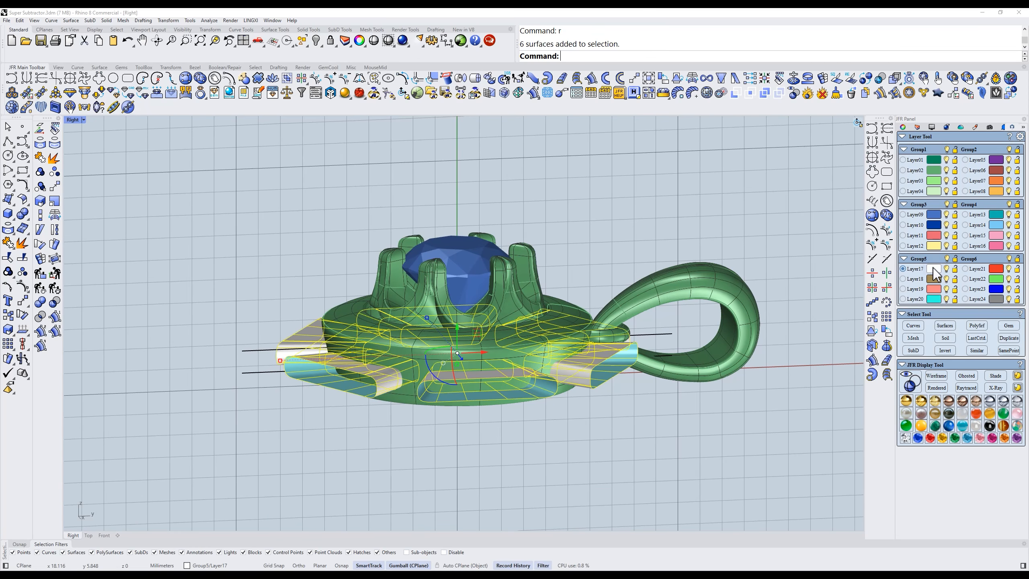
pyautogui.click(807, 94)
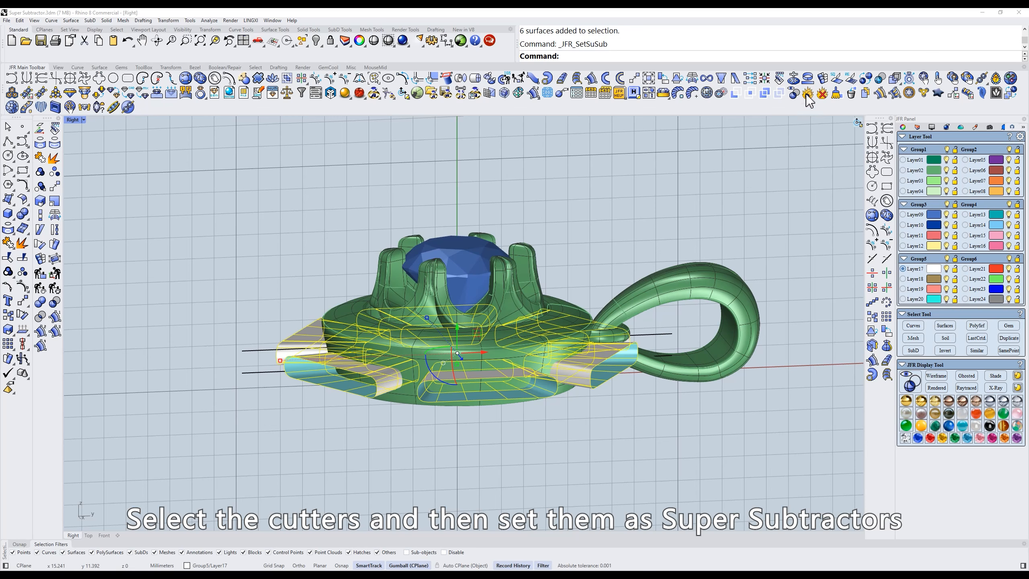
pyautogui.click(778, 157)
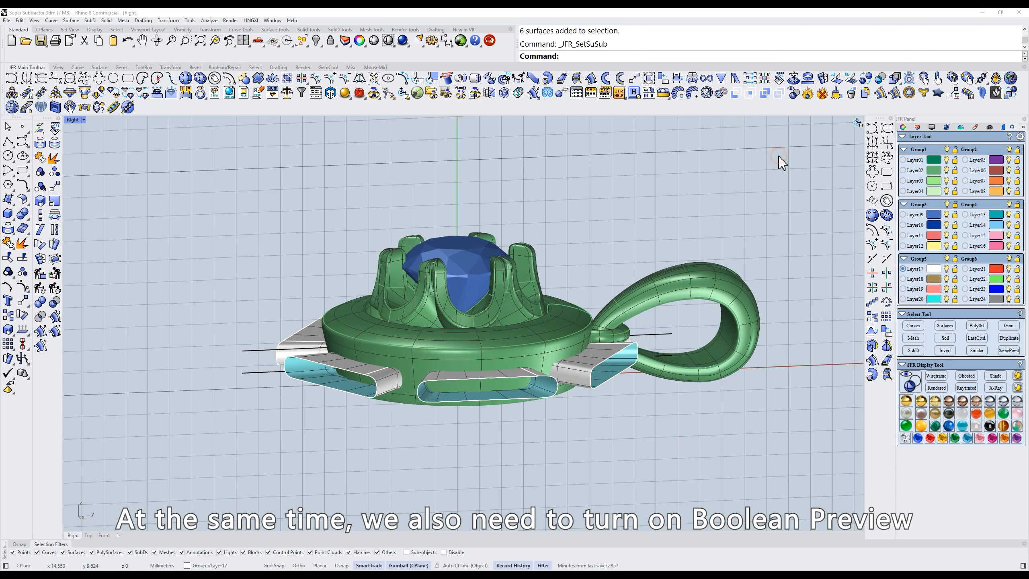
pyautogui.click(793, 95)
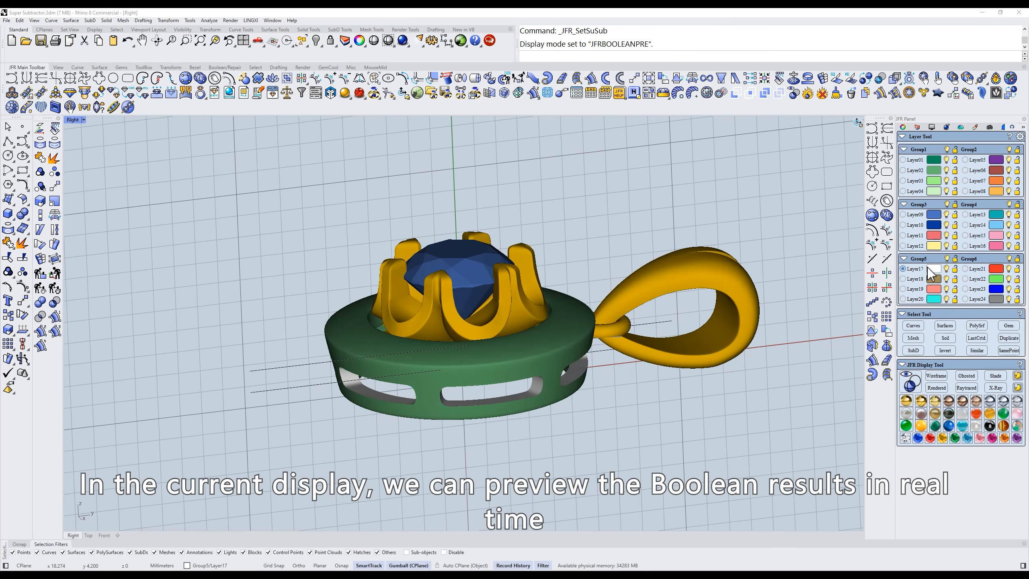
# - Try modifying the six Super Subtractors from a picked point in the Right view while Boolean Preview is active
pyautogui.click(932, 269)
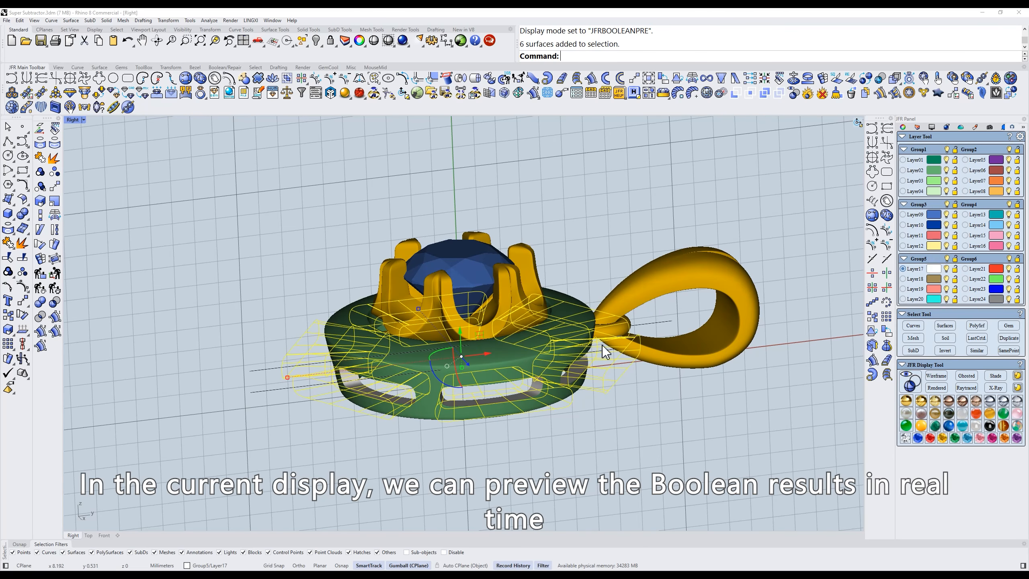
pyautogui.write('r')
pyautogui.press('Return')
pyautogui.scroll(2, 487, 326)
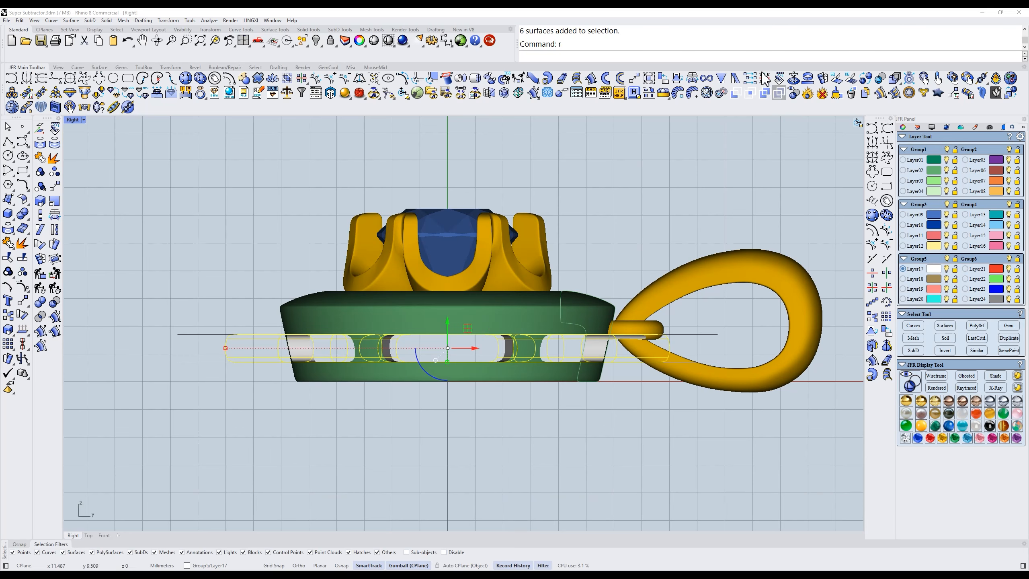
pyautogui.click(684, 79)
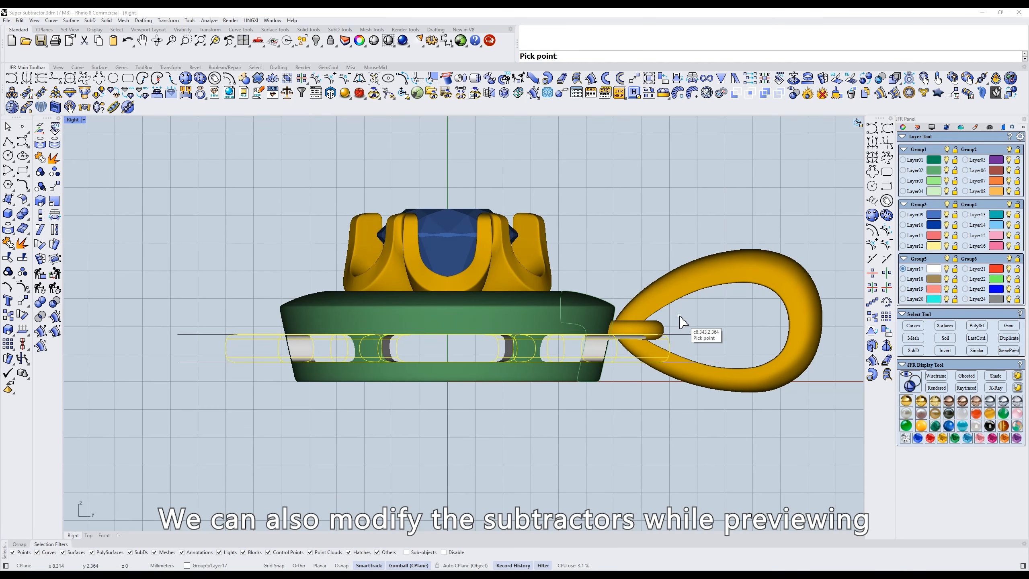
pyautogui.click(691, 316)
pyautogui.keyDown('ctrl'); pyautogui.keyDown('shift'); pyautogui.moveTo(652, 317); pyautogui.dragTo(821, 424, button='right'); pyautogui.keyUp('shift'); pyautogui.keyUp('ctrl')
pyautogui.keyDown('ctrl'); pyautogui.keyDown('shift'); pyautogui.moveTo(791, 360); pyautogui.dragTo(716, 340, button='right'); pyautogui.keyUp('shift'); pyautogui.keyUp('ctrl')
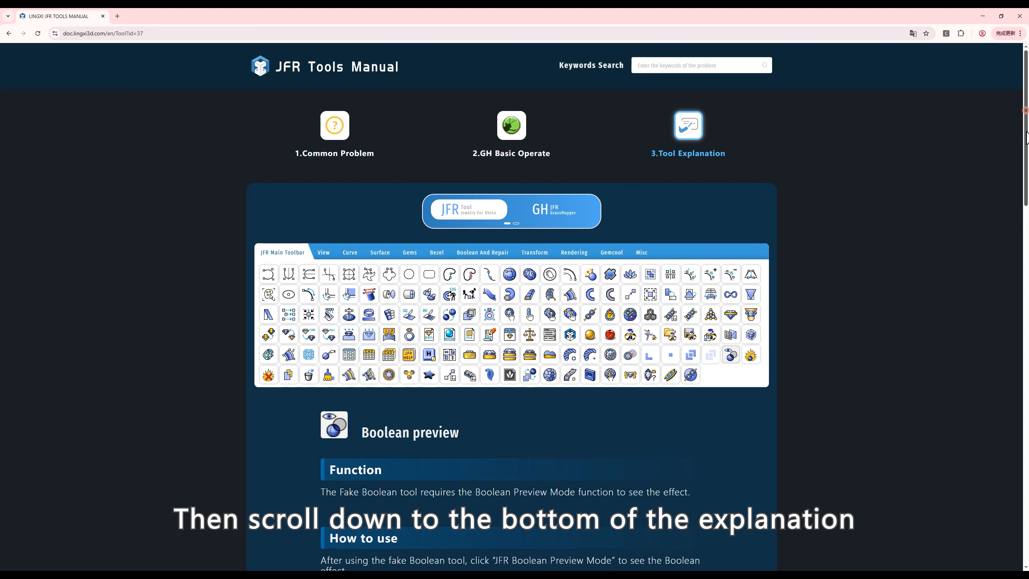
# - Switch to the JFR Tools Manual in the browser and read through the Boolean preview explanation to its end
pyautogui.scroll(-15, 995, 113)
pyautogui.scroll(-3, 623, 275)
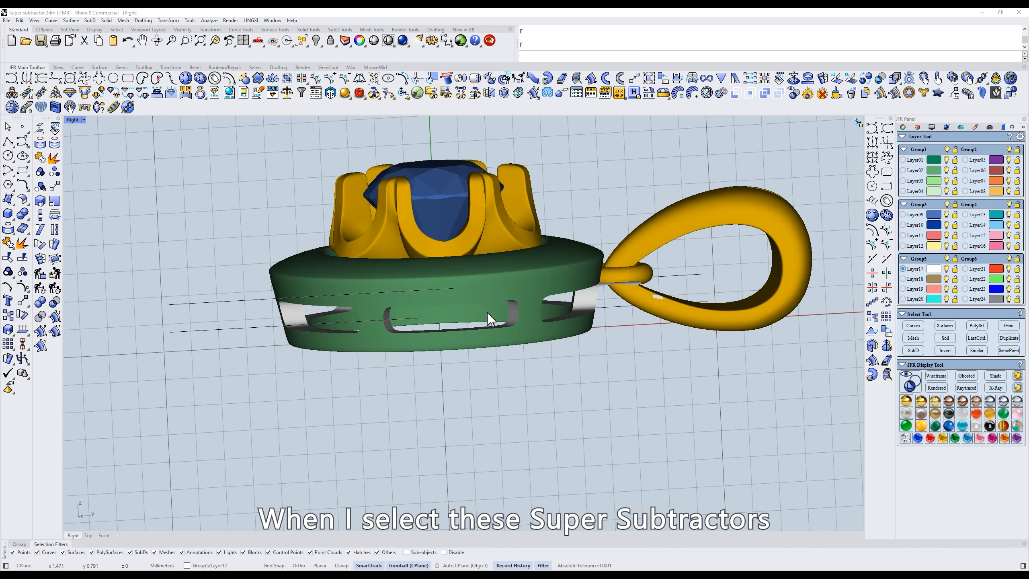
# - Switch back to Rhino and select the six Super Subtractors on Layer17 to examine where they reach the pendant's bail
pyautogui.click(490, 313)
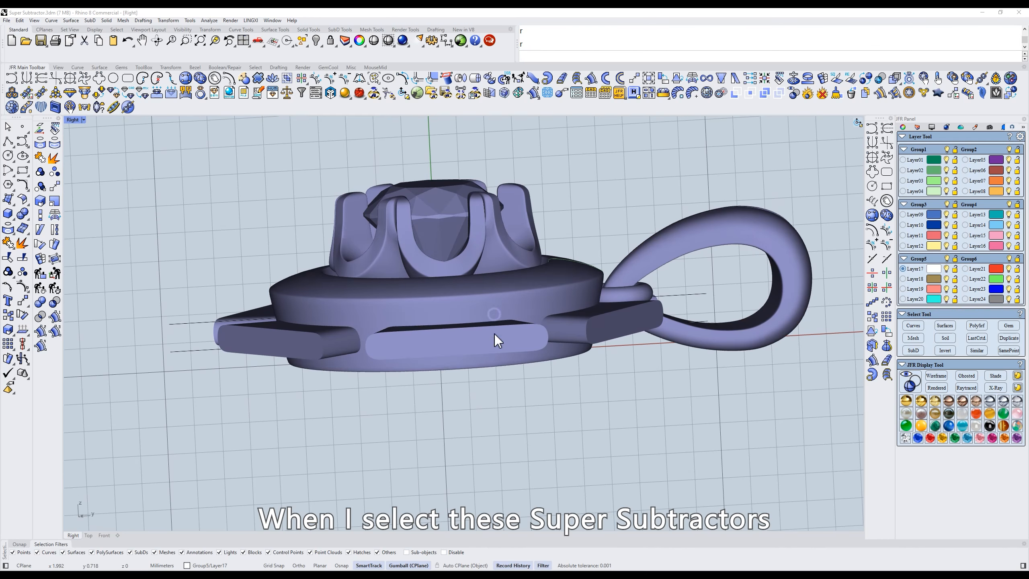
pyautogui.click(935, 270)
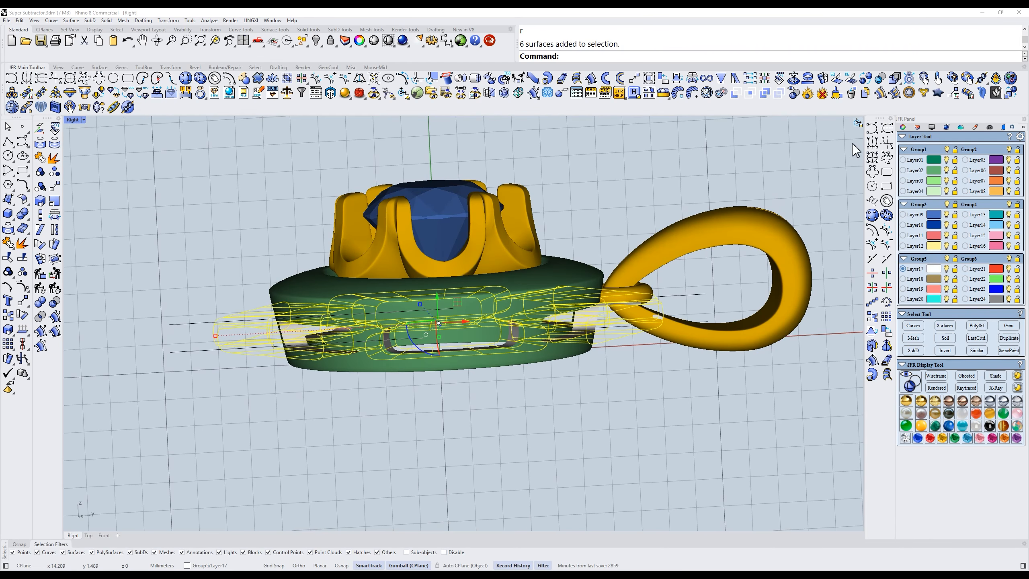
pyautogui.rightClick(793, 93)
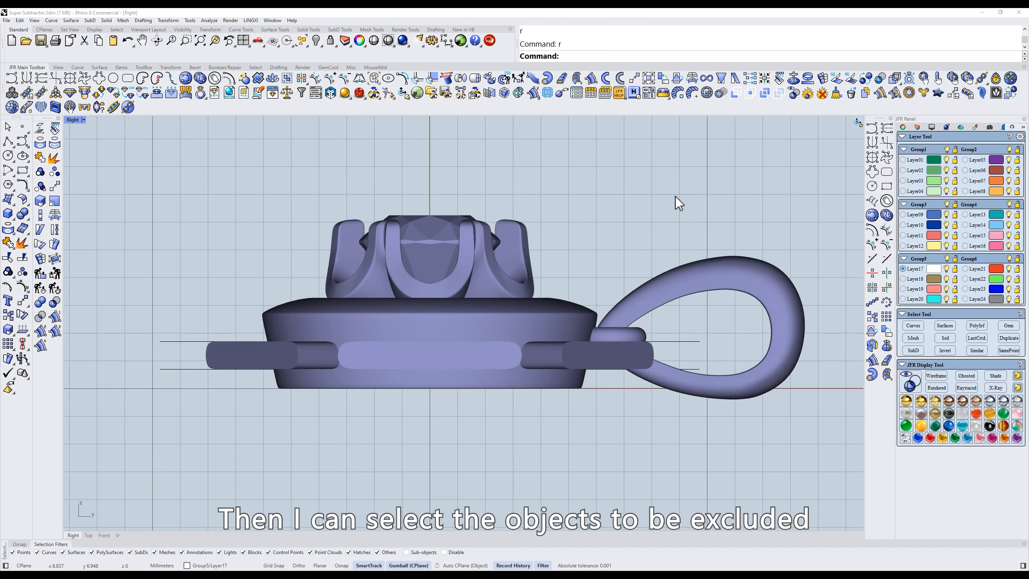
# - Exclude the bail and its connecting ring from the Boolean Preview, and inspect them from the Top view
pyautogui.moveTo(682, 204); pyautogui.dragTo(610, 334)
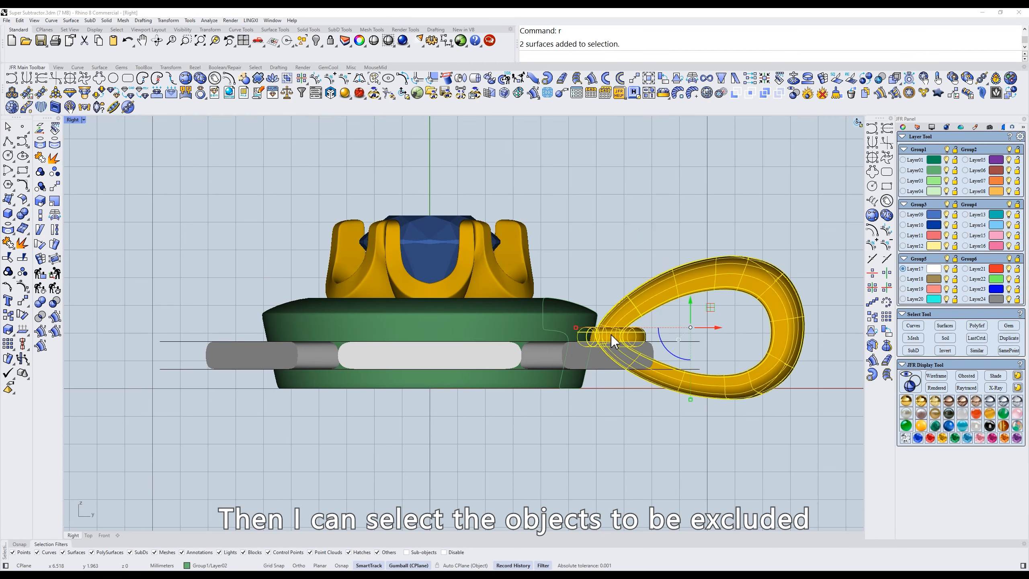
pyautogui.click(825, 98)
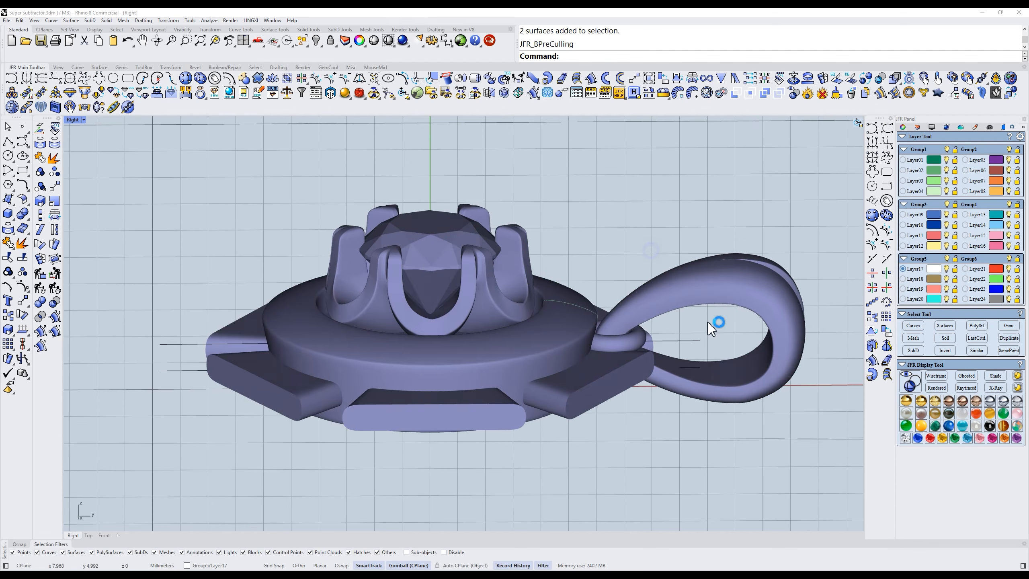
pyautogui.click(820, 100)
pyautogui.write('t')
pyautogui.press('Return')
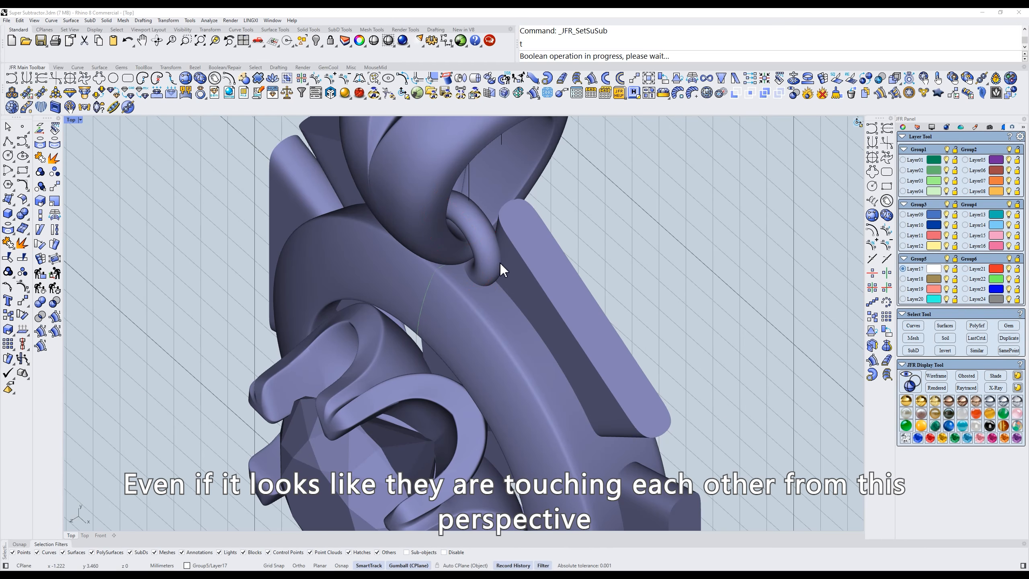
# - Restore the bail and its connecting ring to being affected by the Super Subtractors, and check them in Boolean Preview
pyautogui.write('r')
pyautogui.press('Return')
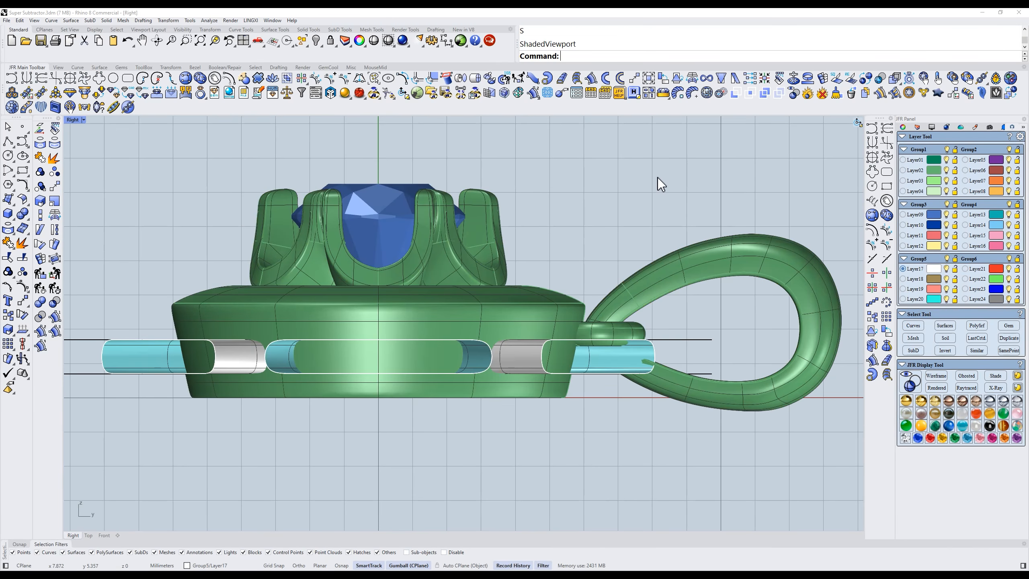
pyautogui.moveTo(657, 178); pyautogui.dragTo(588, 334)
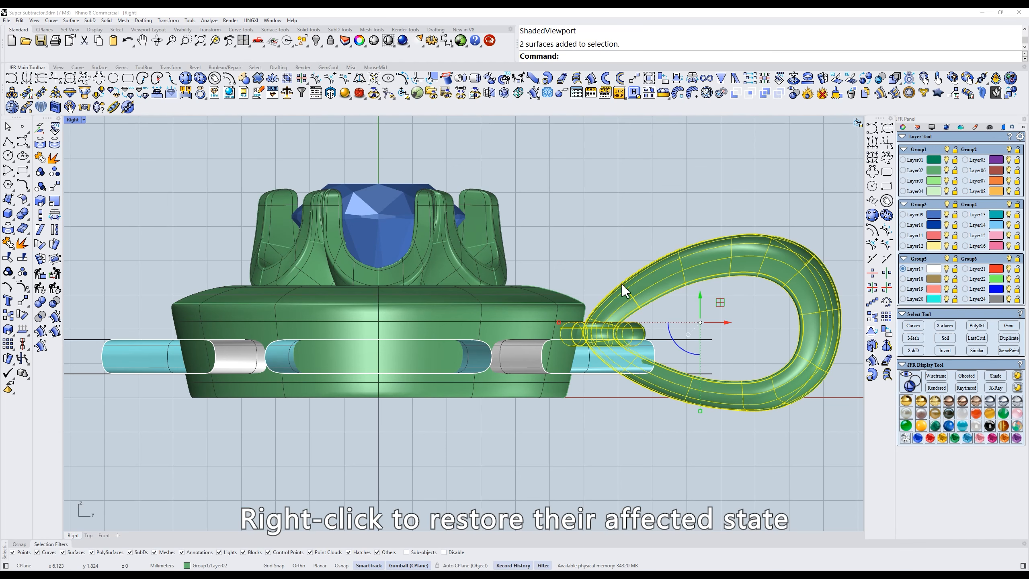
pyautogui.rightClick(822, 97)
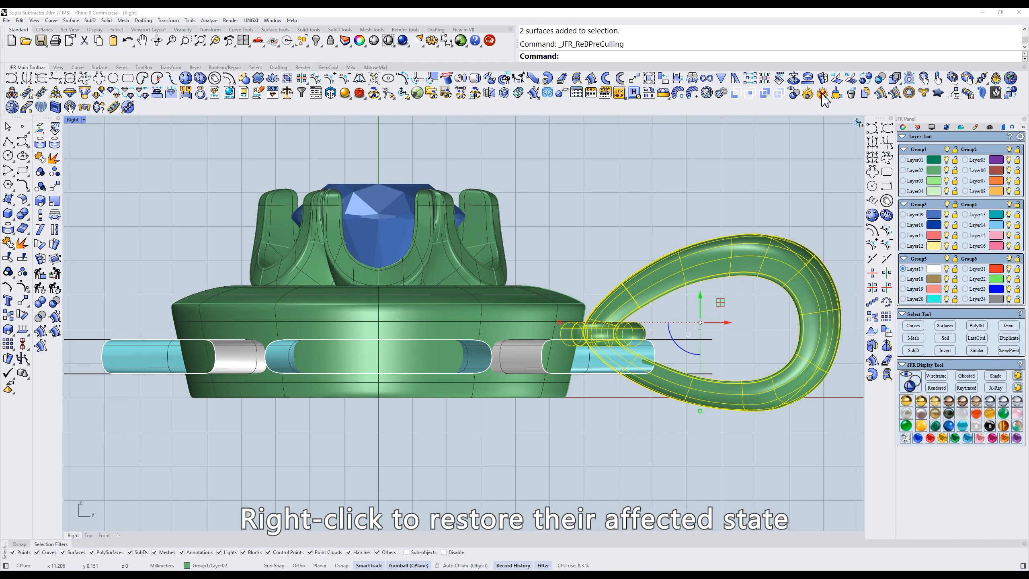
pyautogui.click(791, 159)
pyautogui.click(908, 379)
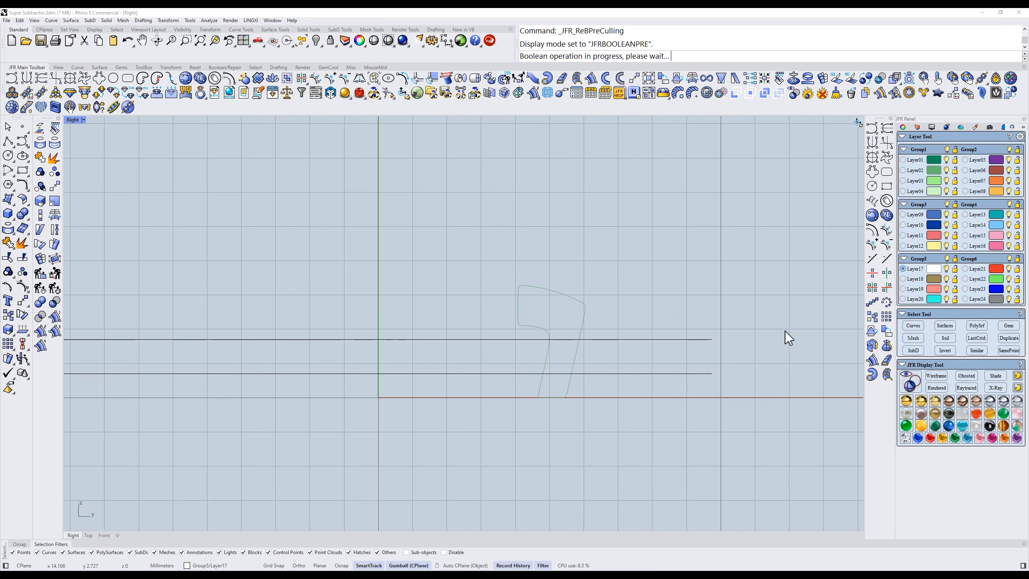
pyautogui.keyDown('ctrl'); pyautogui.keyDown('shift'); pyautogui.moveTo(623, 340); pyautogui.dragTo(659, 333, button='right'); pyautogui.keyUp('shift'); pyautogui.keyUp('ctrl')
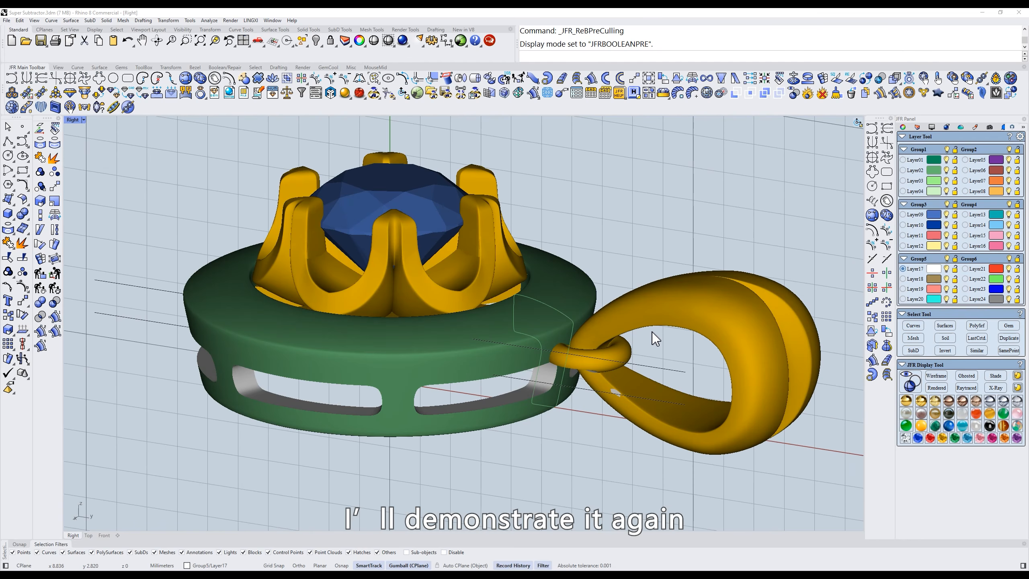
pyautogui.keyDown('ctrl'); pyautogui.keyDown('shift'); pyautogui.moveTo(714, 300); pyautogui.dragTo(713, 285, button='right'); pyautogui.keyUp('shift'); pyautogui.keyUp('ctrl')
# - Apply the Boolean Preview exclusion to the bail and connecting ring again, and examine the pendant in Boolean Preview
pyautogui.press('Home')
pyautogui.moveTo(662, 241); pyautogui.dragTo(657, 203, button='right')
pyautogui.moveTo(657, 202); pyautogui.dragTo(604, 294)
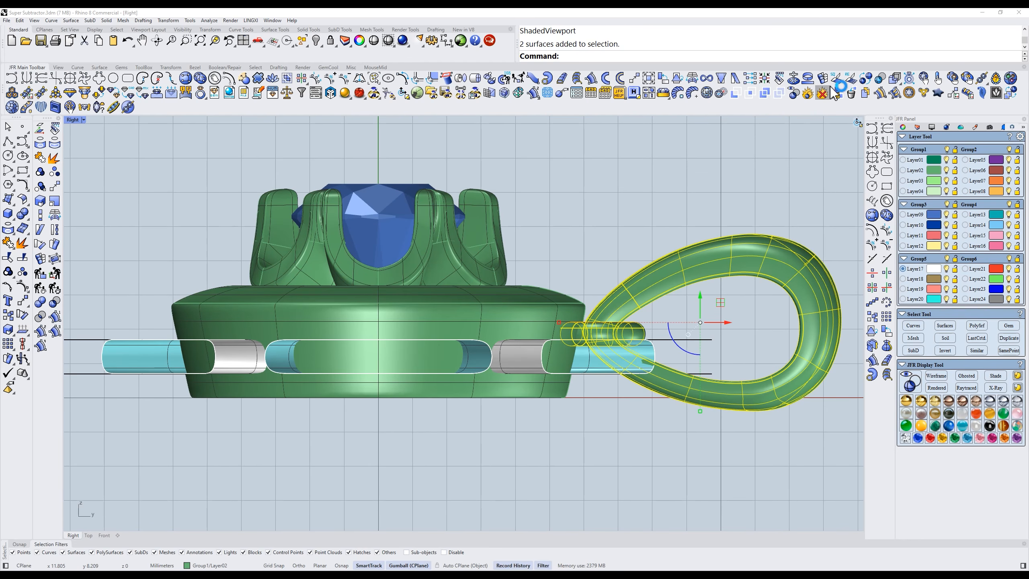
pyautogui.click(822, 95)
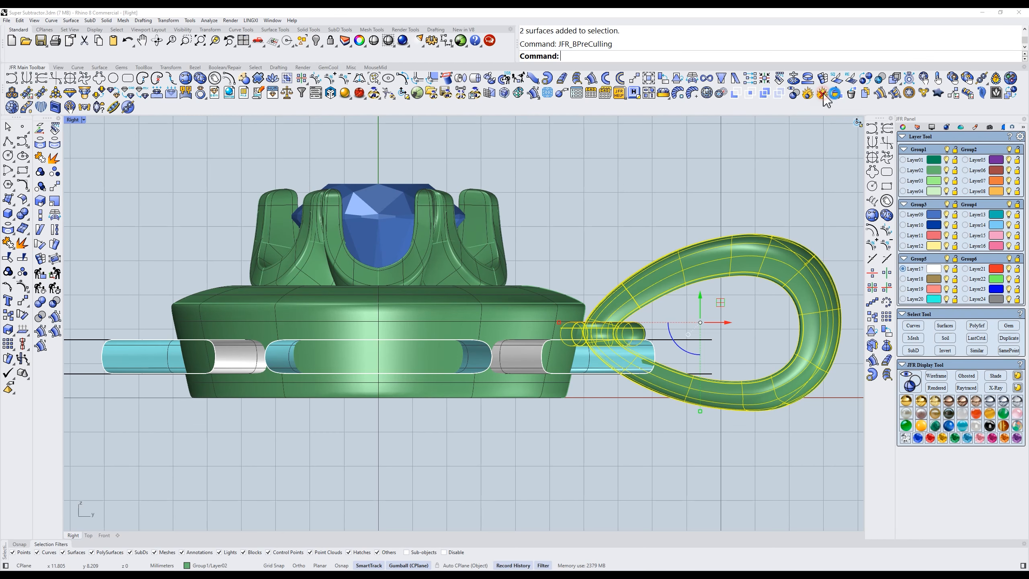
pyautogui.moveTo(608, 302)
pyautogui.mouseDown(button='right')
pyautogui.moveTo(609, 332)
pyautogui.moveTo(661, 301)
pyautogui.mouseUp(button='right')
pyautogui.write('r')
pyautogui.press('Return')
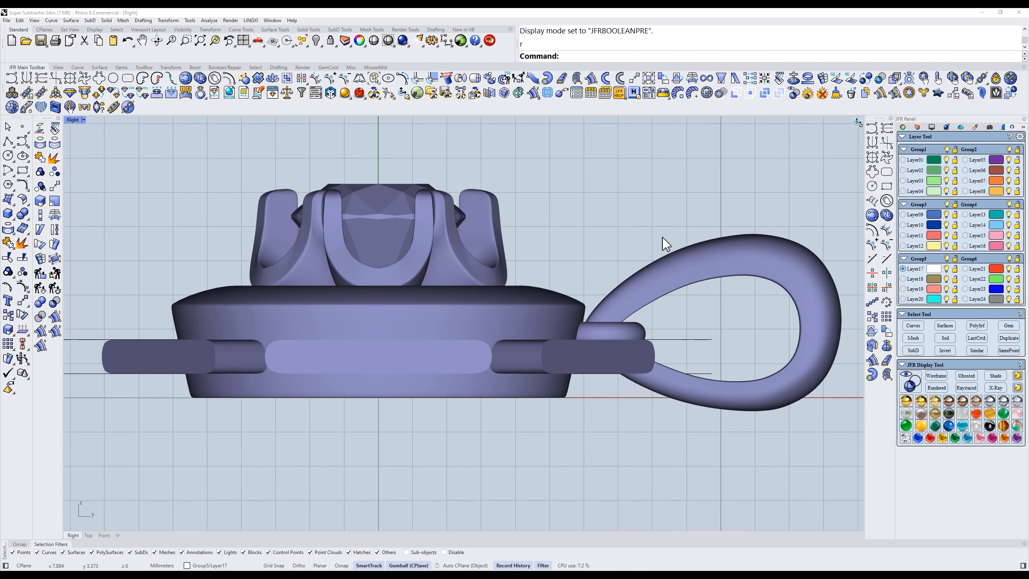
pyautogui.moveTo(603, 230)
pyautogui.mouseDown(button='right')
pyautogui.moveTo(606, 220)
pyautogui.moveTo(583, 301)
pyautogui.moveTo(562, 328)
pyautogui.moveTo(701, 333)
pyautogui.mouseUp(button='right')
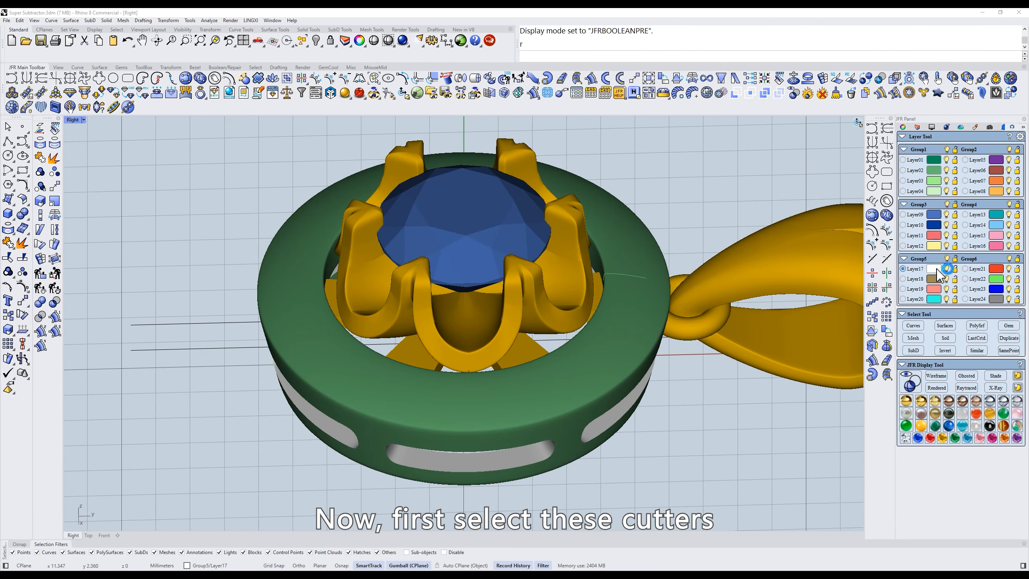
# - Assign the six Layer17 cutters to the pendant's outer rim as its subtractors with JFR_ObjDiff in the shaded Right view
pyautogui.write('r')
pyautogui.press('Return')
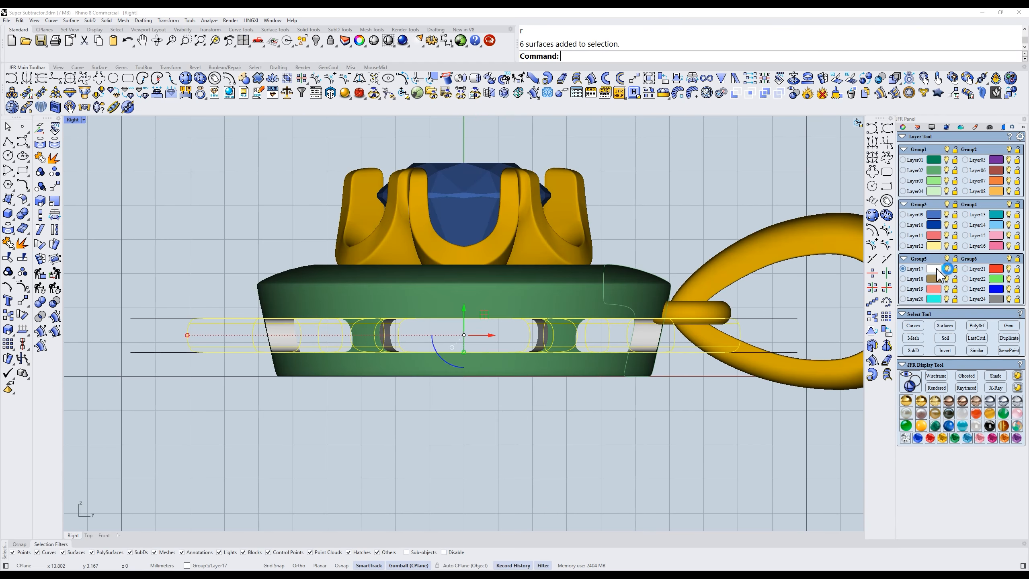
pyautogui.write('S')
pyautogui.press('Return')
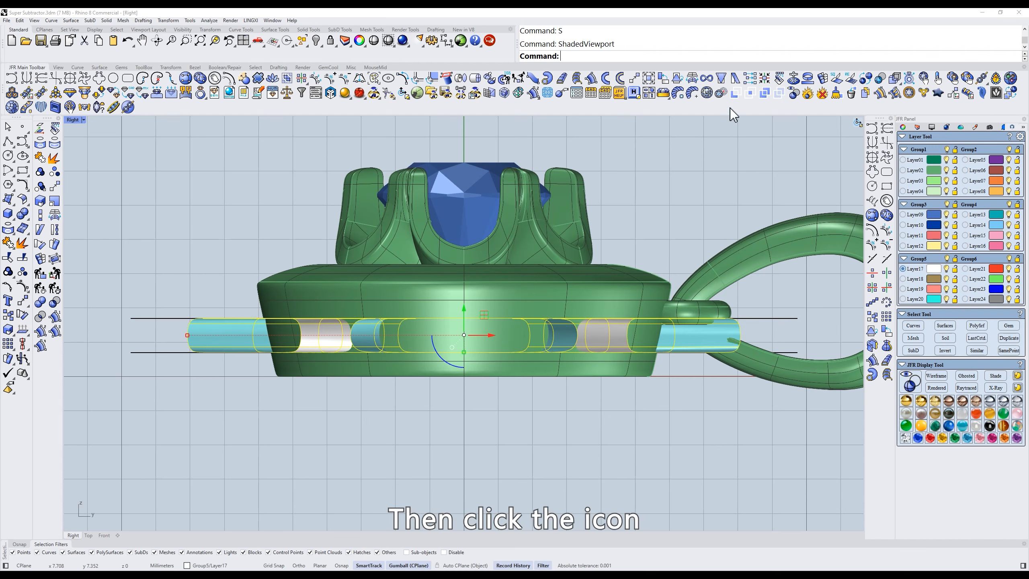
pyautogui.click(735, 94)
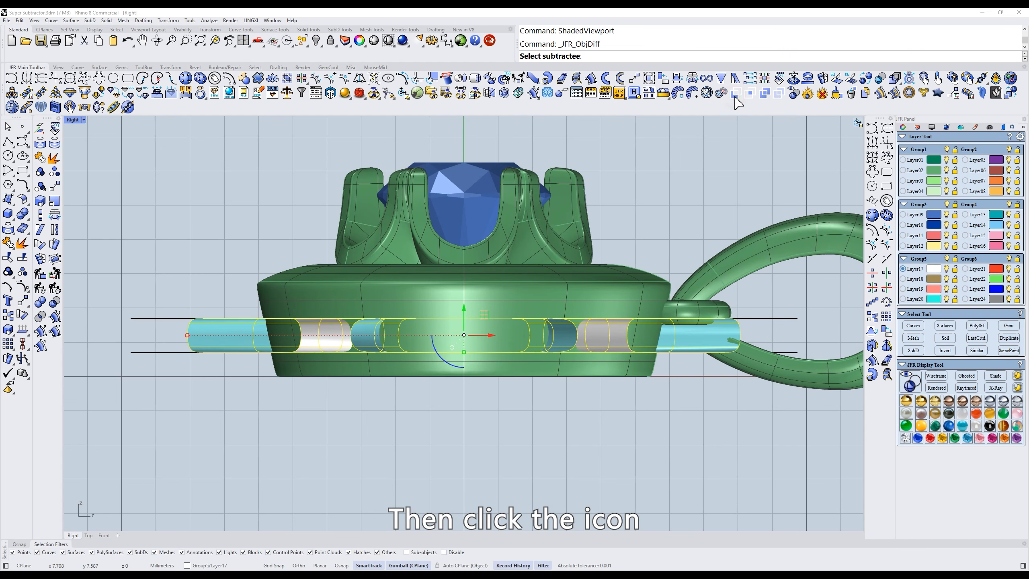
pyautogui.click(616, 276)
# - Turn on Boolean Preview and examine the object difference on the pendant's outer rim from several angles
pyautogui.click(907, 384)
pyautogui.keyDown('ctrl'); pyautogui.keyDown('shift'); pyautogui.moveTo(521, 308); pyautogui.dragTo(693, 365, button='right'); pyautogui.keyUp('shift'); pyautogui.keyUp('ctrl')
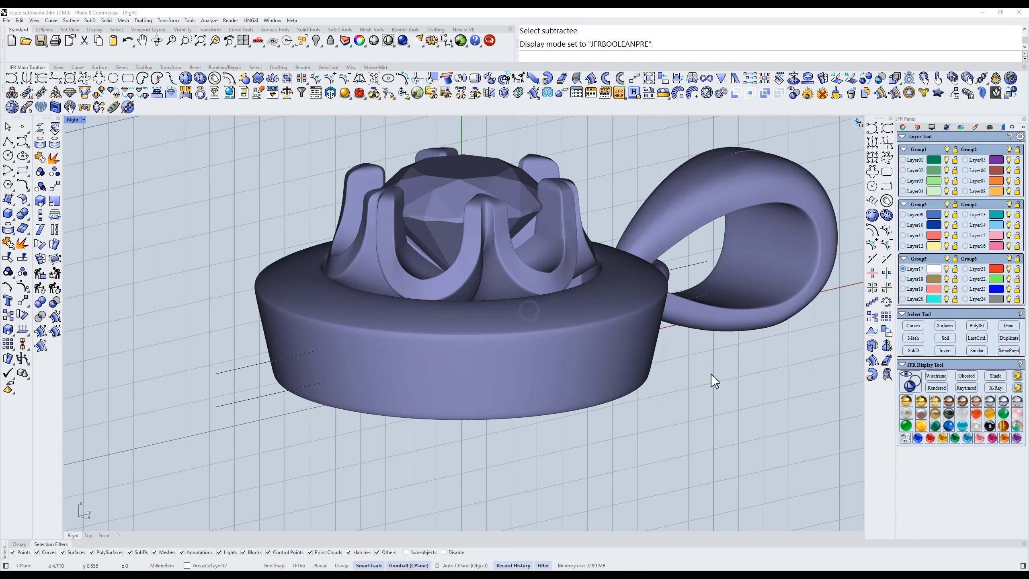
pyautogui.keyDown('ctrl'); pyautogui.keyDown('shift'); pyautogui.moveTo(666, 415); pyautogui.dragTo(617, 355, button='right'); pyautogui.keyUp('shift'); pyautogui.keyUp('ctrl')
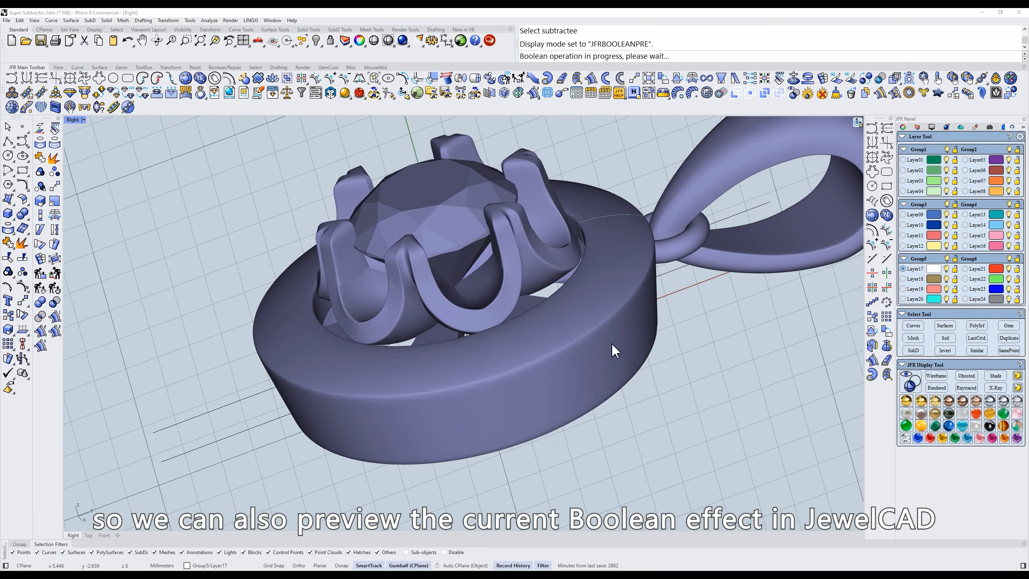
# - Convert the object difference on the pendant's outer rim into a real Boolean with JFR_DBTBPObj, working in the shaded Right view
pyautogui.write('r')
pyautogui.press('Return')
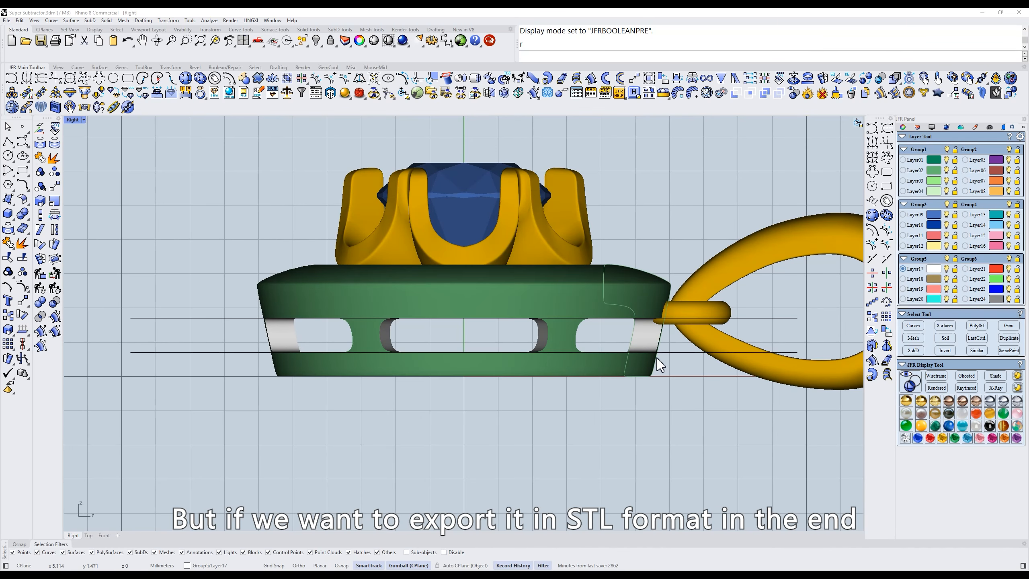
pyautogui.click(610, 302)
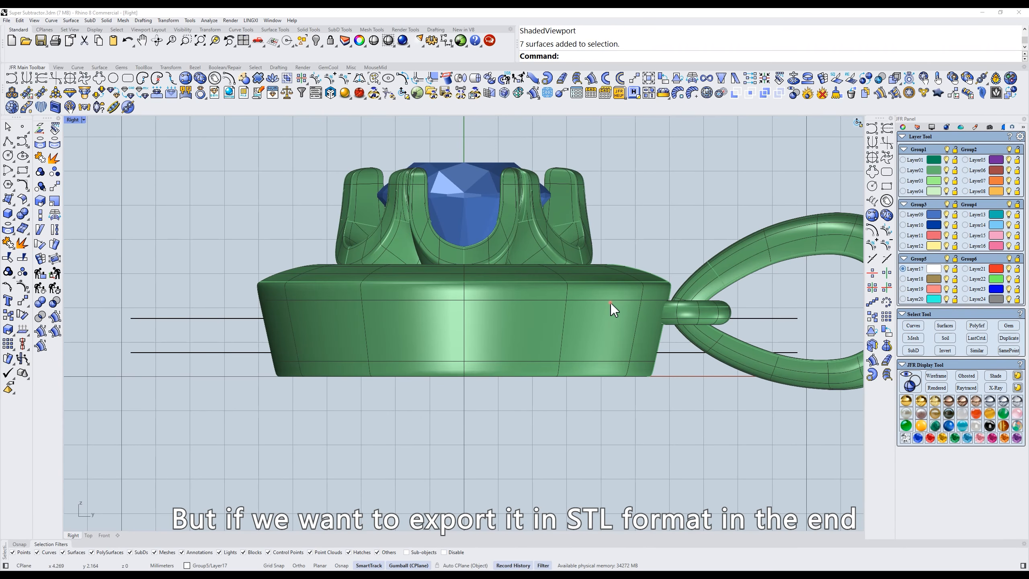
pyautogui.click(611, 302)
pyautogui.click(1011, 96)
pyautogui.moveTo(675, 206); pyautogui.dragTo(567, 305, button='right')
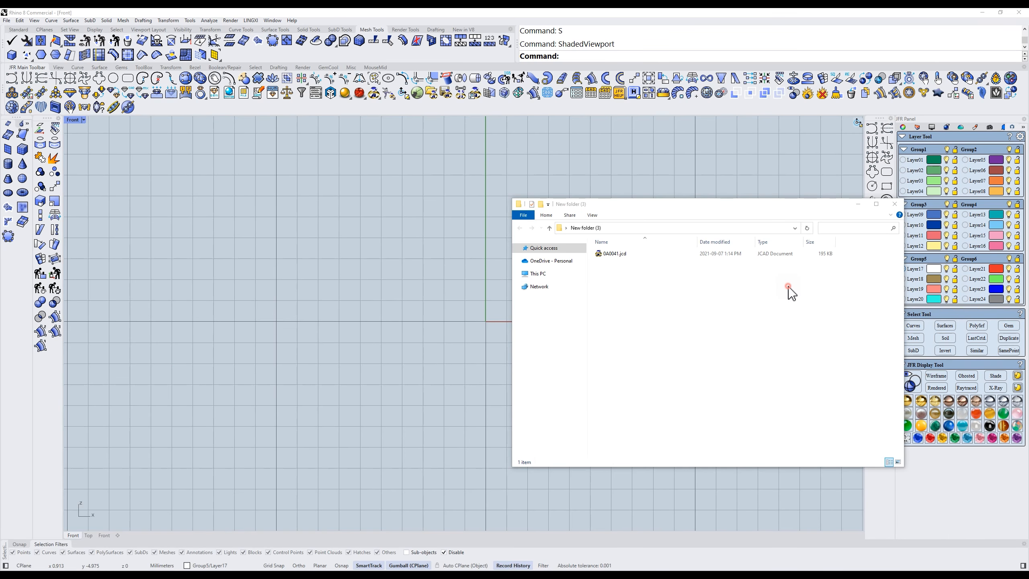
# - Open 0A0041.jcd from New folder (3) in JewelCAD and examine the shaded ring model
pyautogui.click(788, 286)
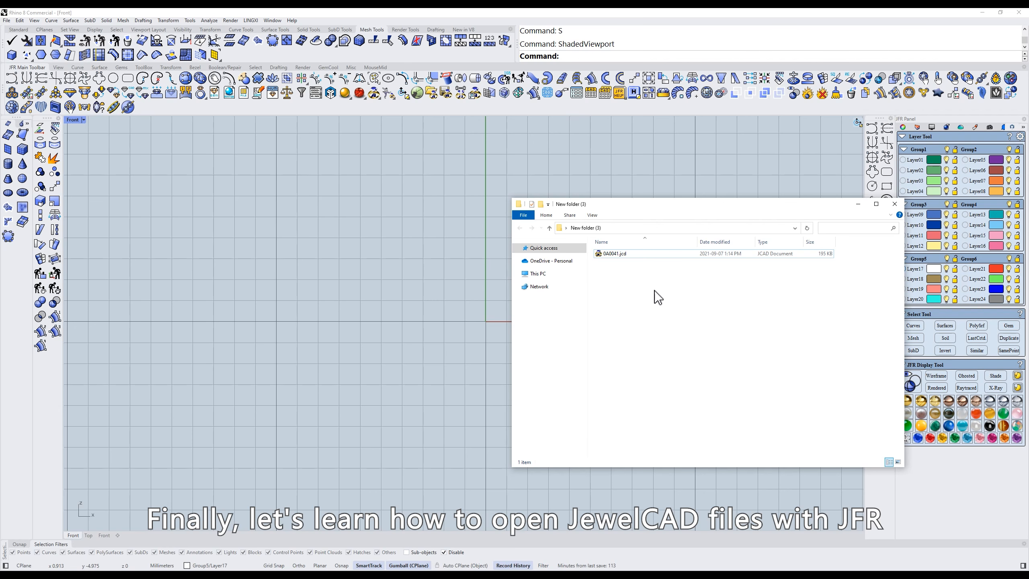
pyautogui.click(634, 255)
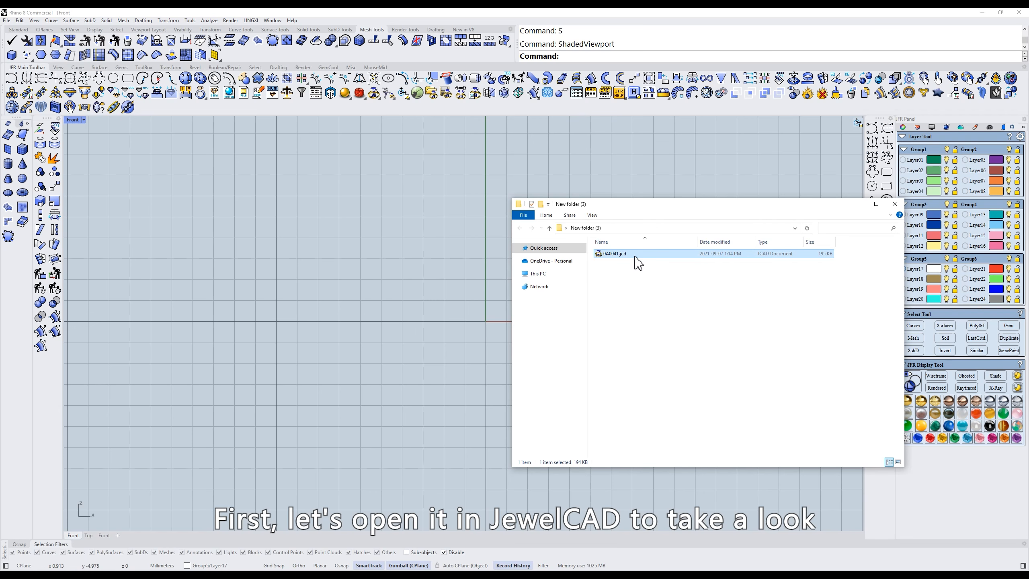
pyautogui.doubleClick(636, 257)
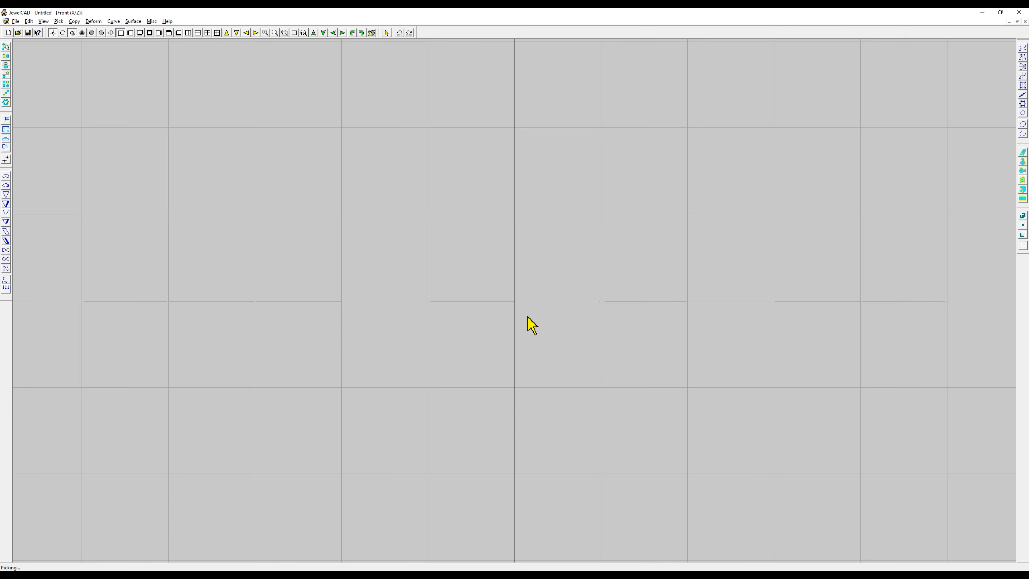
pyautogui.press('F11')
pyautogui.press('F6')
pyautogui.moveTo(650, 131)
pyautogui.mouseDown()
pyautogui.moveTo(644, 168)
pyautogui.moveTo(705, 232)
pyautogui.moveTo(712, 326)
pyautogui.mouseUp()
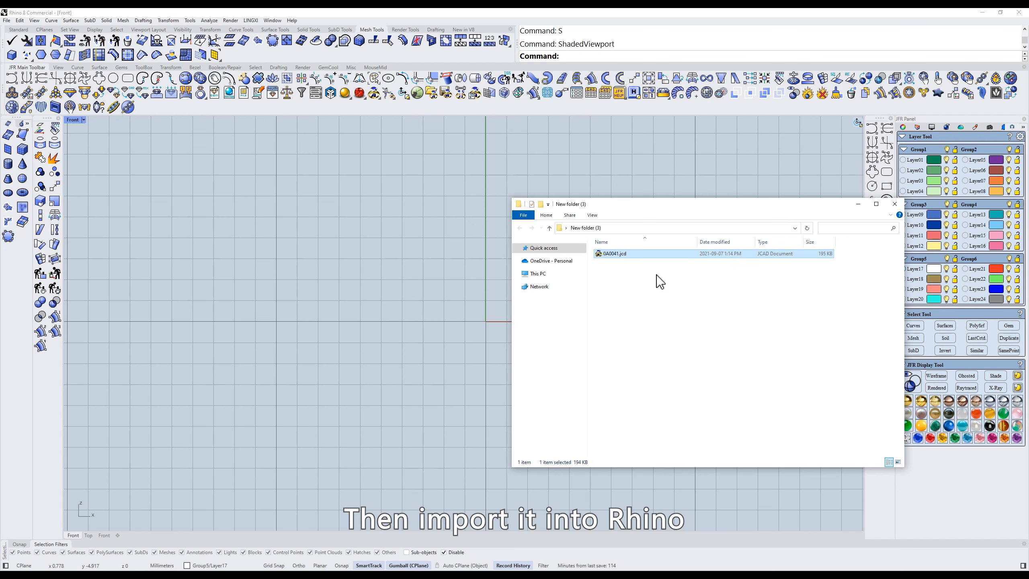
# - Switch to Rhino and import 0A0041.jcd from New folder (3) with the JFR Boolean reading algorithm
pyautogui.click(664, 254)
pyautogui.moveTo(666, 269); pyautogui.dragTo(439, 318)
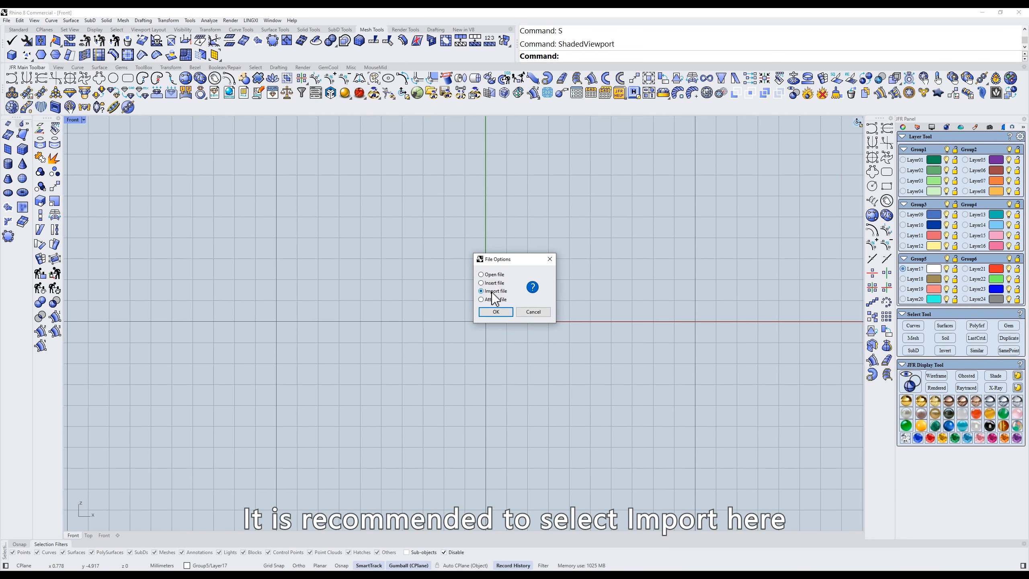
pyautogui.click(494, 311)
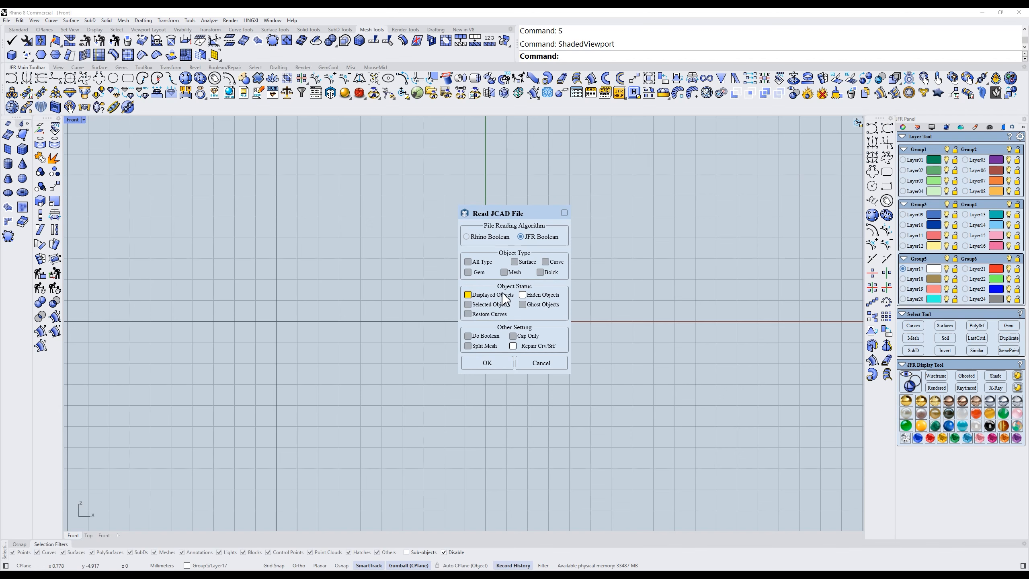
pyautogui.click(487, 362)
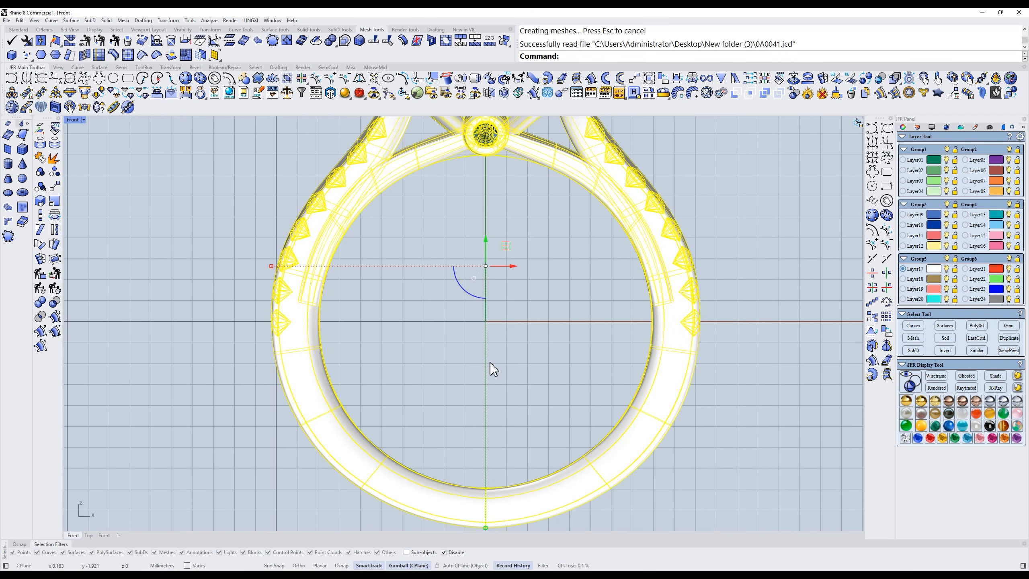
# - Examine the imported ring from several angles in the shaded display and in Boolean Preview
pyautogui.scroll(-4, 490, 362)
pyautogui.moveTo(551, 256); pyautogui.dragTo(567, 313, button='right')
pyautogui.click(649, 237)
pyautogui.keyDown('ctrl'); pyautogui.keyDown('shift'); pyautogui.moveTo(627, 230); pyautogui.dragTo(657, 291, button='right'); pyautogui.keyUp('shift'); pyautogui.keyUp('ctrl')
pyautogui.scroll(2, 617, 309)
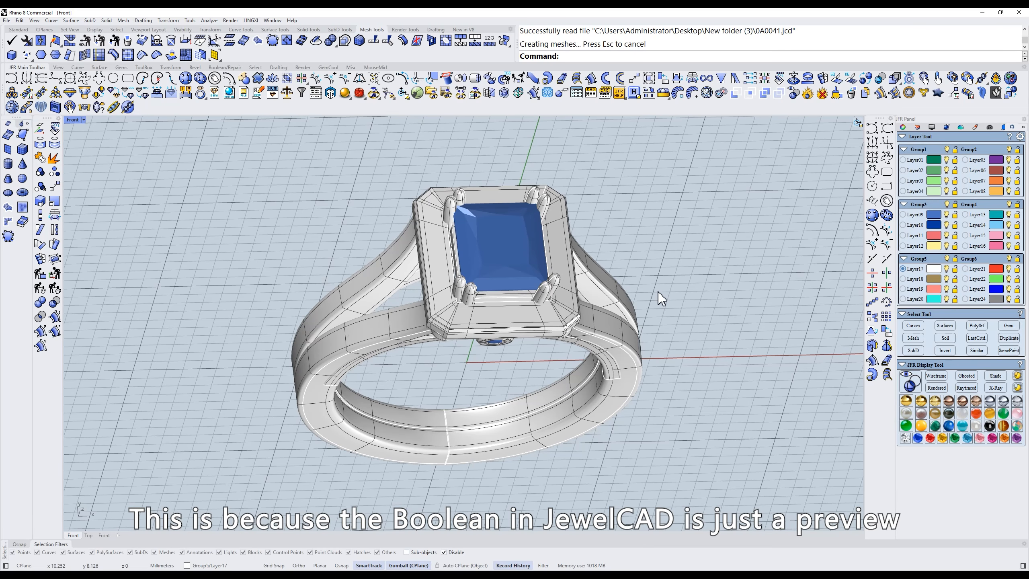
pyautogui.click(910, 385)
pyautogui.keyDown('ctrl'); pyautogui.keyDown('shift'); pyautogui.moveTo(740, 375); pyautogui.dragTo(659, 305, button='right'); pyautogui.keyUp('shift'); pyautogui.keyUp('ctrl')
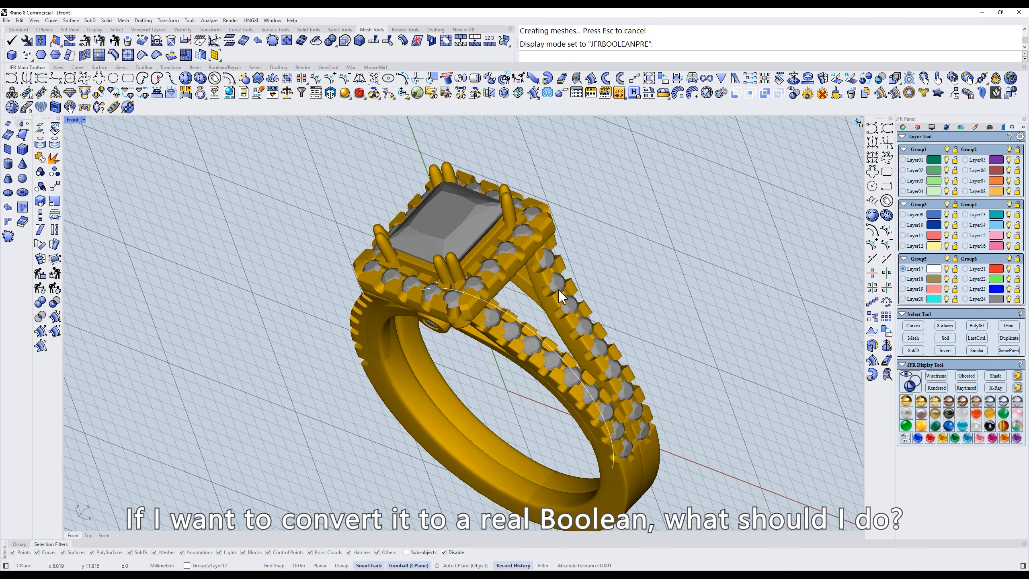
# - Select the whole ring in the Front view and convert its previewed Booleans into real ones with JFR_DBTBPObj
pyautogui.press('Escape')
pyautogui.moveTo(611, 307)
pyautogui.keyDown('ctrl'); pyautogui.keyDown('shift'); pyautogui.mouseDown(button='right')
pyautogui.moveTo(556, 304)
pyautogui.moveTo(556, 264)
pyautogui.mouseUp(button='right'); pyautogui.keyUp('shift'); pyautogui.keyUp('ctrl')
pyautogui.write('f')
pyautogui.press('space')
pyautogui.scroll(-2, 556, 304)
pyautogui.moveTo(692, 119); pyautogui.dragTo(320, 471)
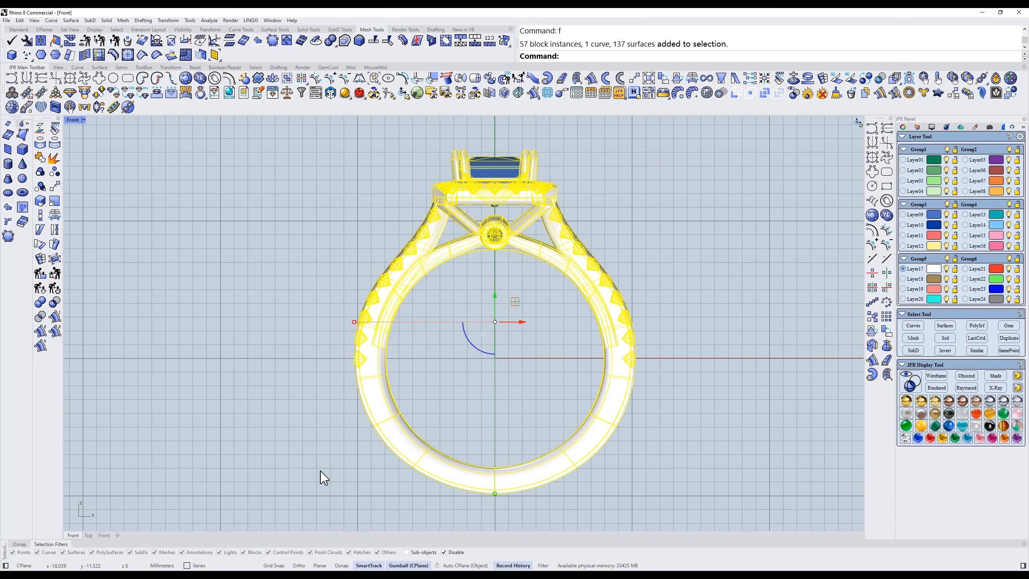
pyautogui.click(1011, 97)
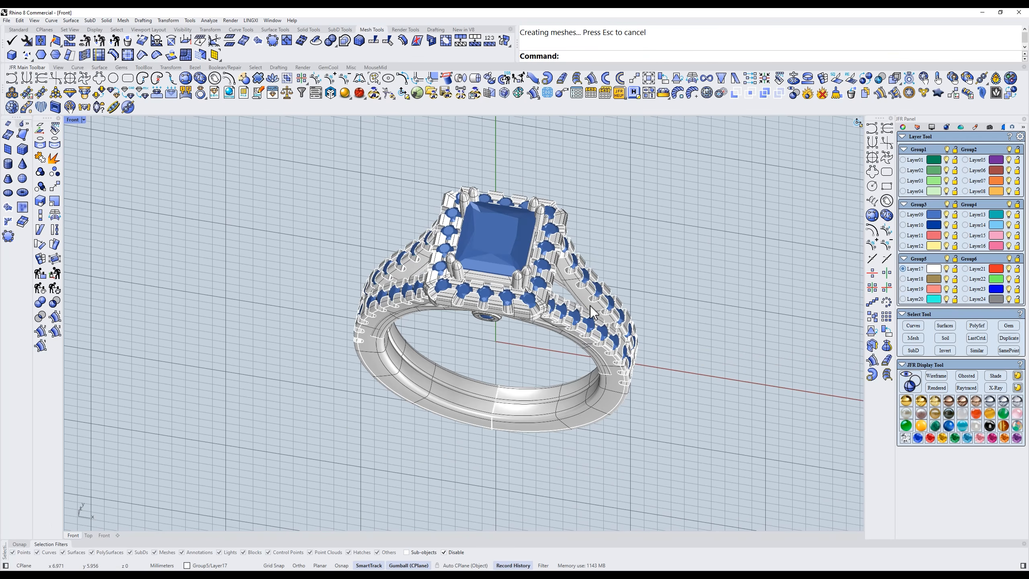
# - Inspect the converted ring in the shaded display, selecting the shank and the halo to check the stone cuts
pyautogui.moveTo(587, 284); pyautogui.dragTo(542, 263, button='right')
pyautogui.write('d')
pyautogui.press('Return')
pyautogui.write('s')
pyautogui.press('Return')
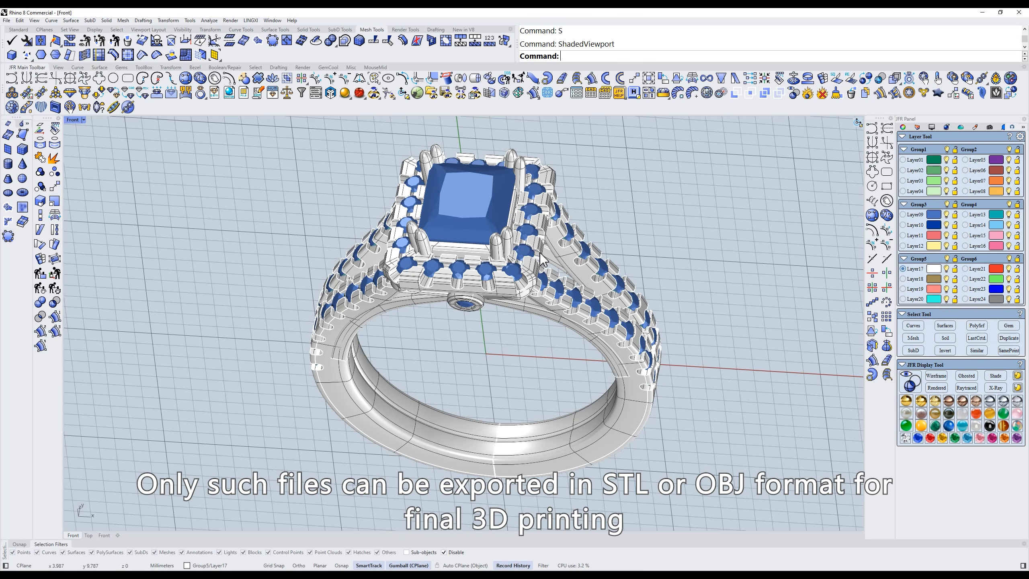
pyautogui.click(552, 308)
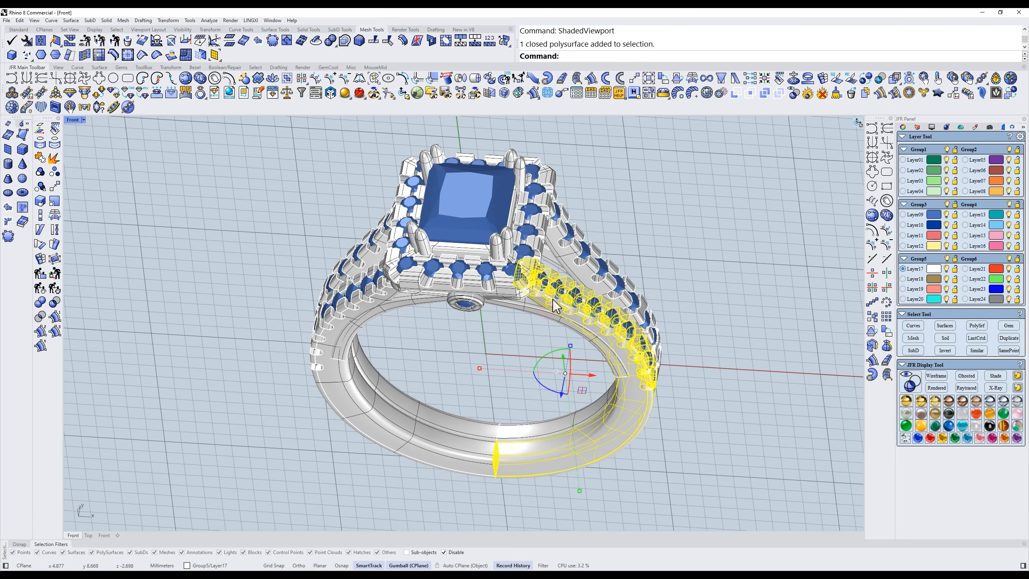
pyautogui.scroll(5, 556, 304)
pyautogui.click(564, 258)
pyautogui.moveTo(563, 259); pyautogui.dragTo(543, 268, button='right')
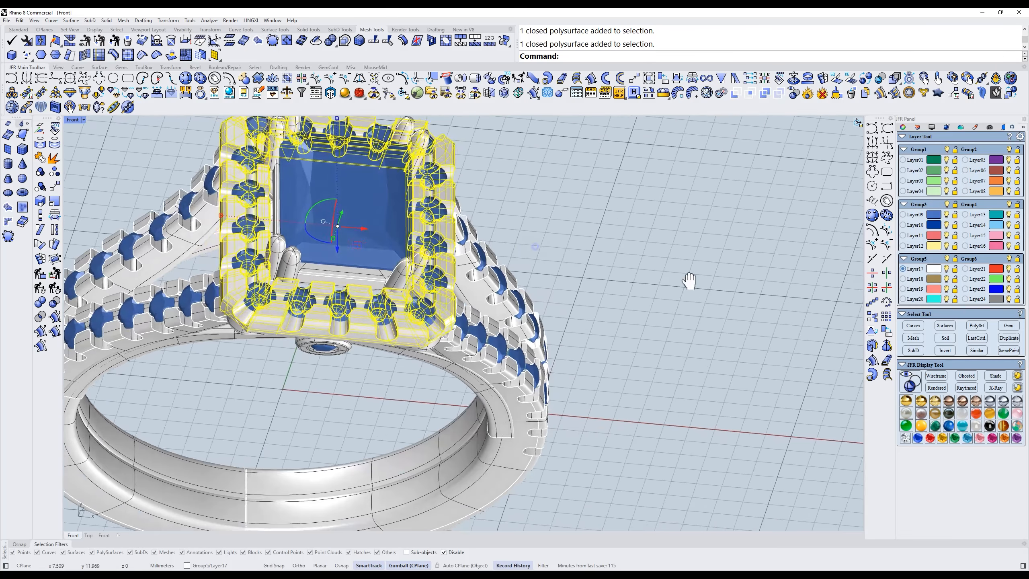
pyautogui.click(716, 230)
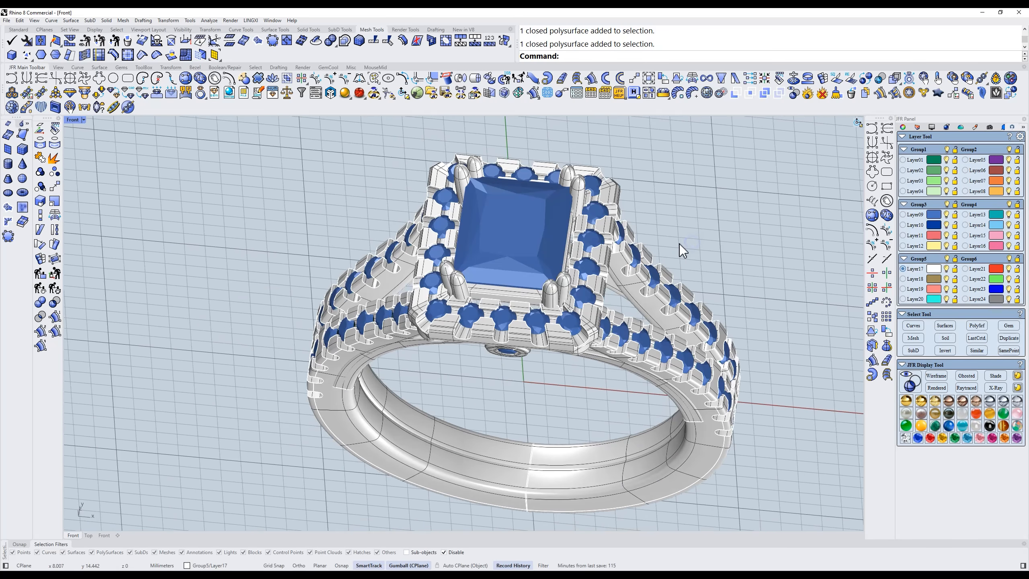
# - Undo the Boolean conversion and delete every object of the ring
pyautogui.hotkey('ctrl', 'z')
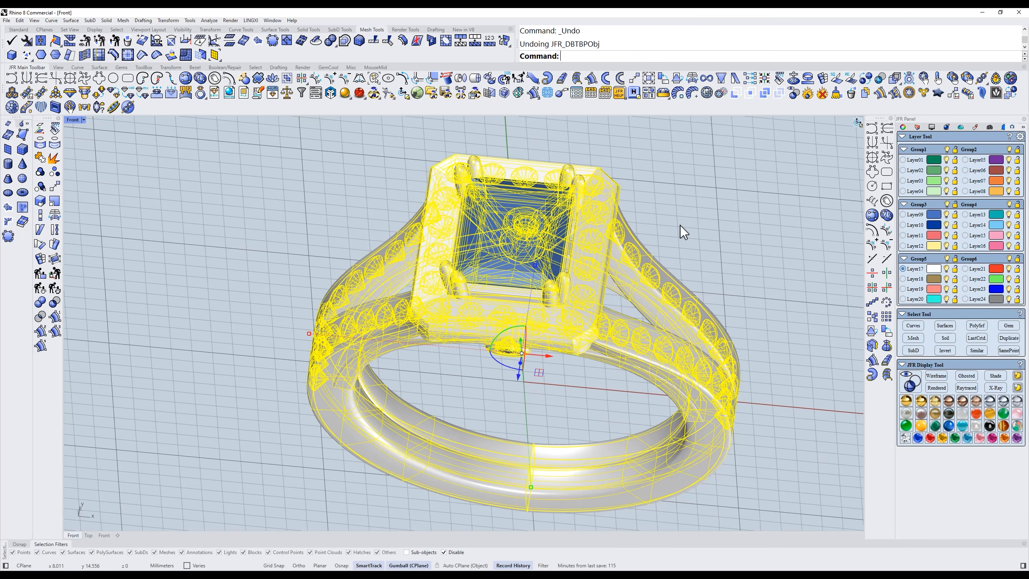
pyautogui.hotkey('ctrl', 'a')
pyautogui.press('Delete')
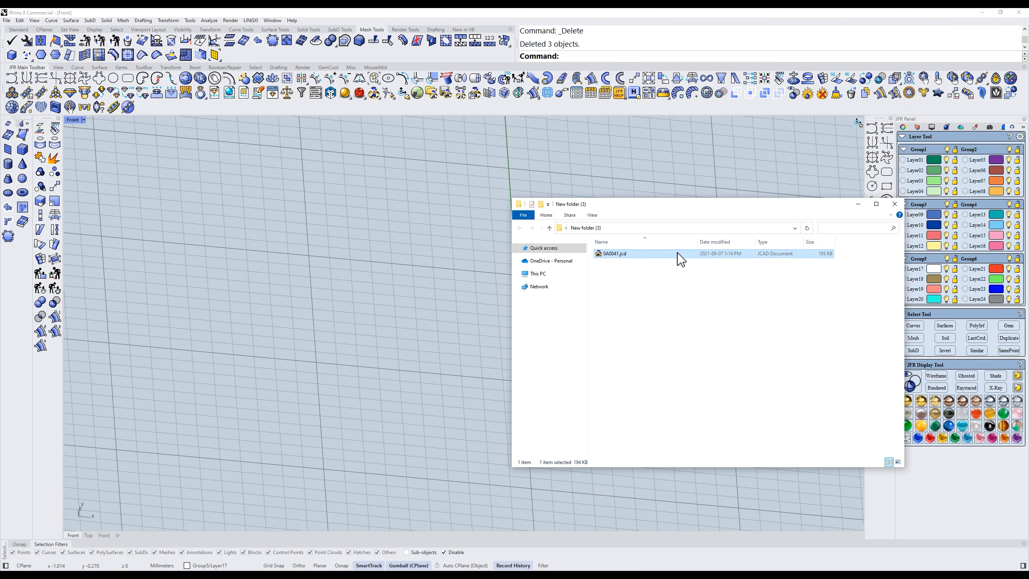
# - Import 0A0041.jcd again using the Rhino Boolean reading algorithm, with Do Boolean and Cap Only enabled
pyautogui.moveTo(679, 258); pyautogui.dragTo(456, 320)
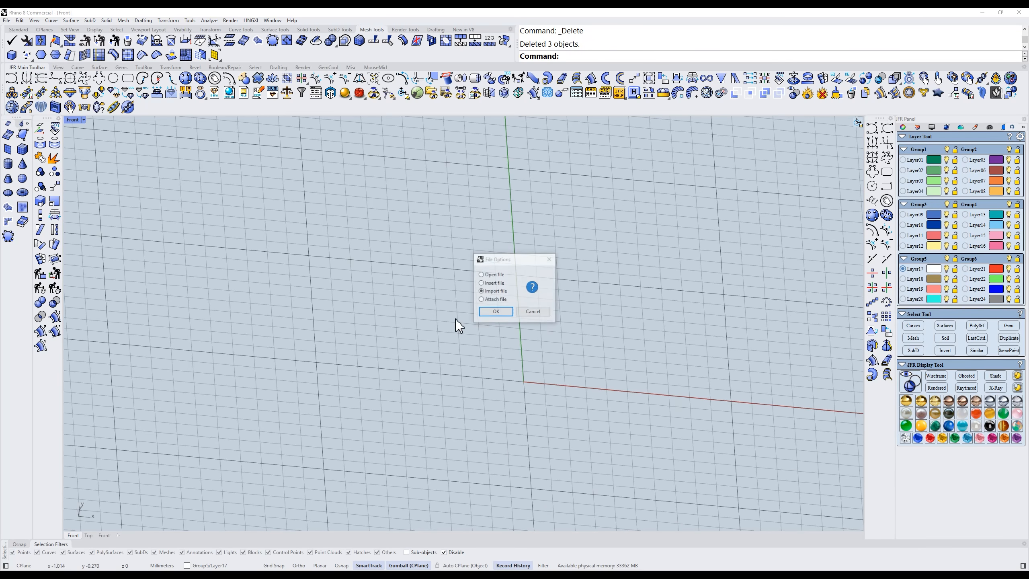
pyautogui.click(496, 311)
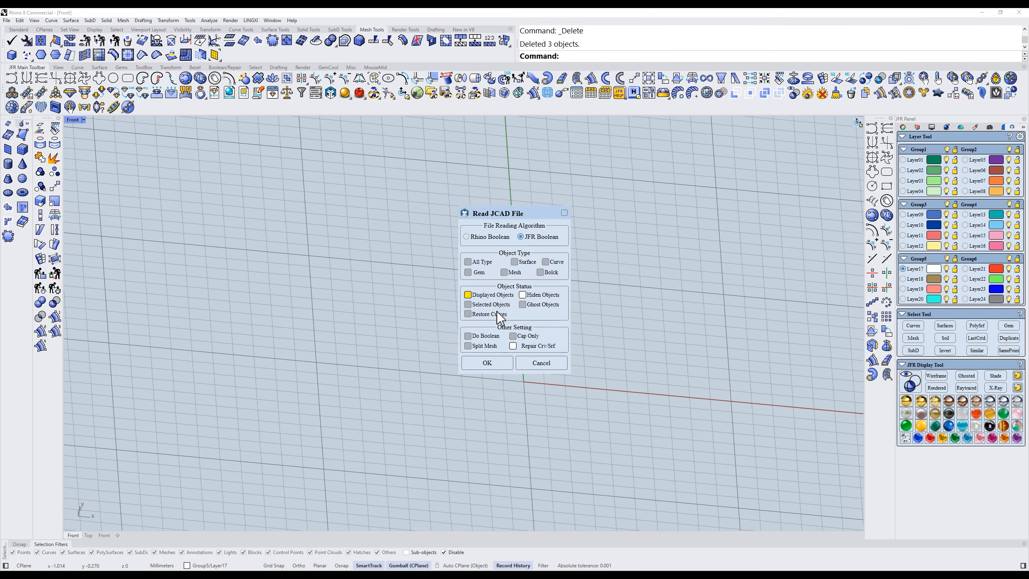
pyautogui.click(478, 239)
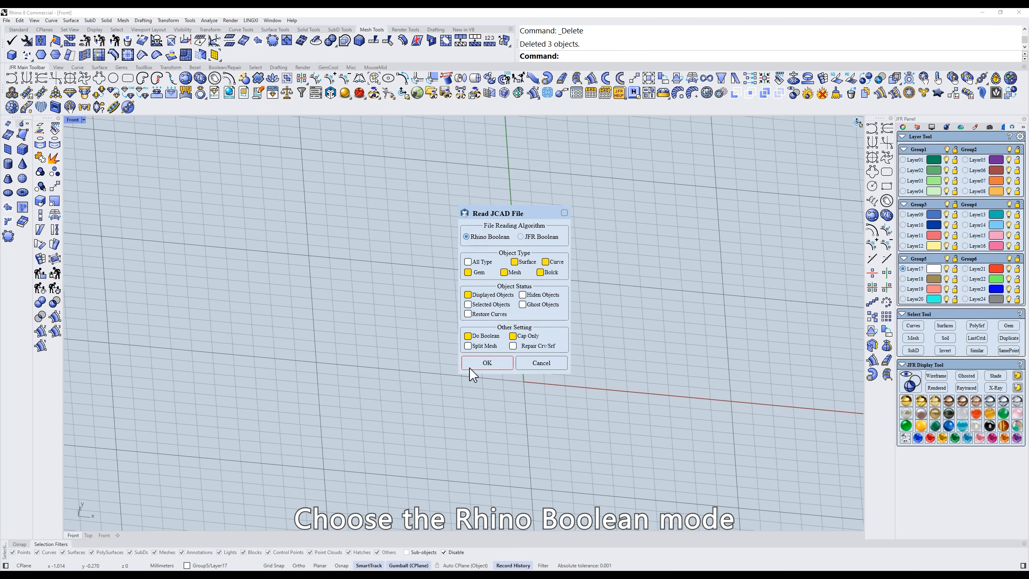
pyautogui.click(486, 363)
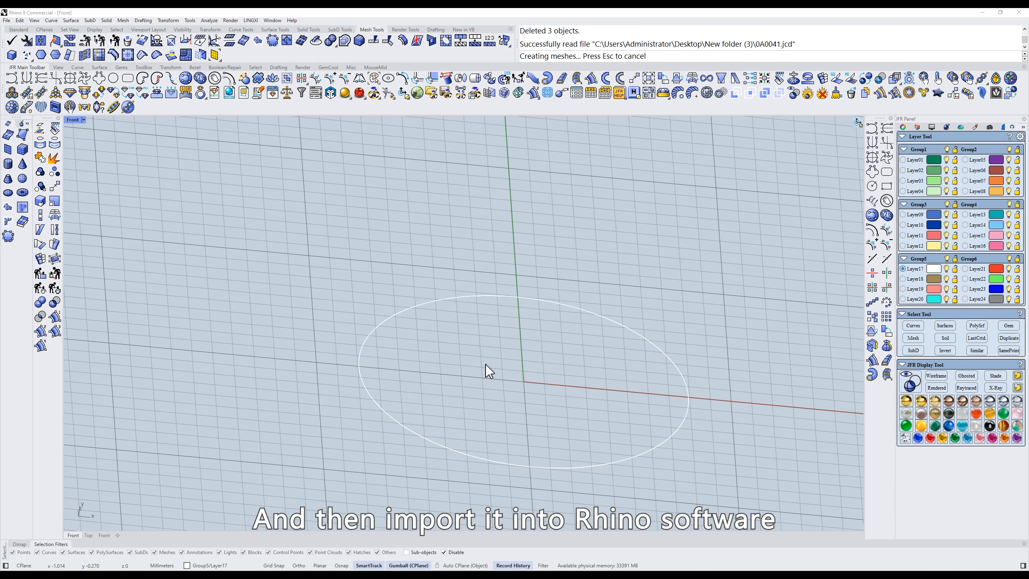
# - Examine the stone cuts on the reimported ring by orbiting from the Front view
pyautogui.click(537, 394)
pyautogui.scroll(-7, 538, 391)
pyautogui.moveTo(539, 385); pyautogui.dragTo(584, 333, button='right')
pyautogui.write('f')
pyautogui.press('Return')
pyautogui.scroll(5, 583, 324)
pyautogui.moveTo(567, 288); pyautogui.dragTo(591, 337, button='right')
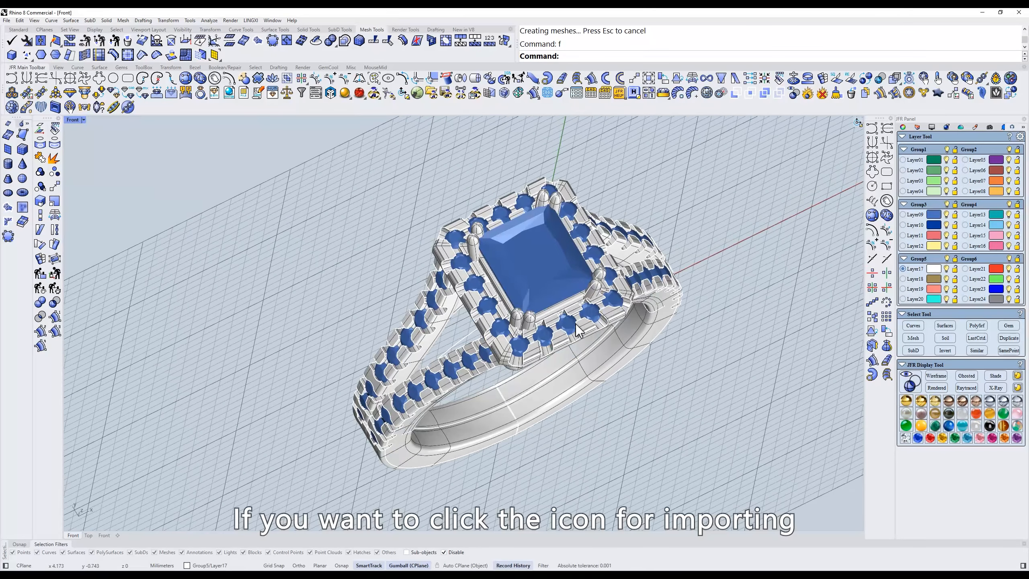
# - Inspect the ring starting from the Top view, selecting one of its polysurfaces and checking it from other angles
pyautogui.write('t')
pyautogui.press('Return')
pyautogui.scroll(3, 619, 279)
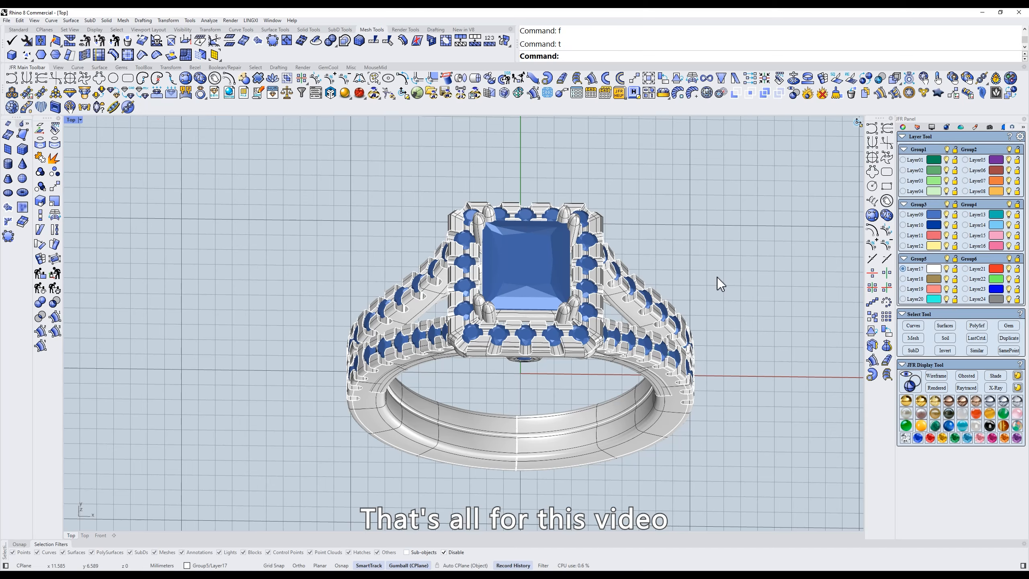
pyautogui.moveTo(703, 312); pyautogui.dragTo(657, 272, button='right')
pyautogui.click(590, 301)
pyautogui.moveTo(591, 301); pyautogui.dragTo(679, 287, button='right')
pyautogui.click(762, 259)
pyautogui.moveTo(762, 260); pyautogui.dragTo(752, 272, button='right')
pyautogui.keyDown('shift'); pyautogui.moveTo(732, 324); pyautogui.dragTo(711, 259, button='right'); pyautogui.keyUp('shift')
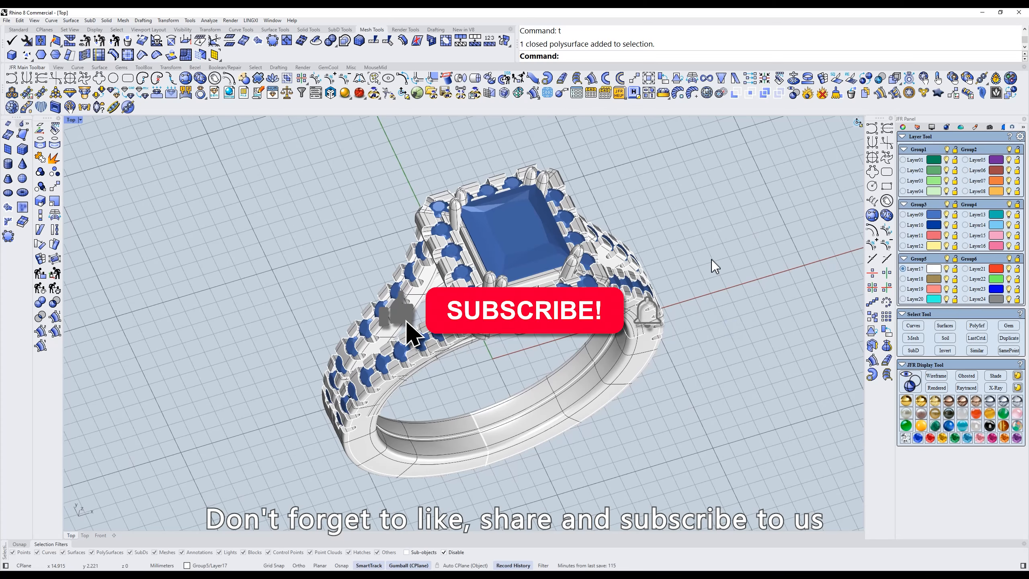